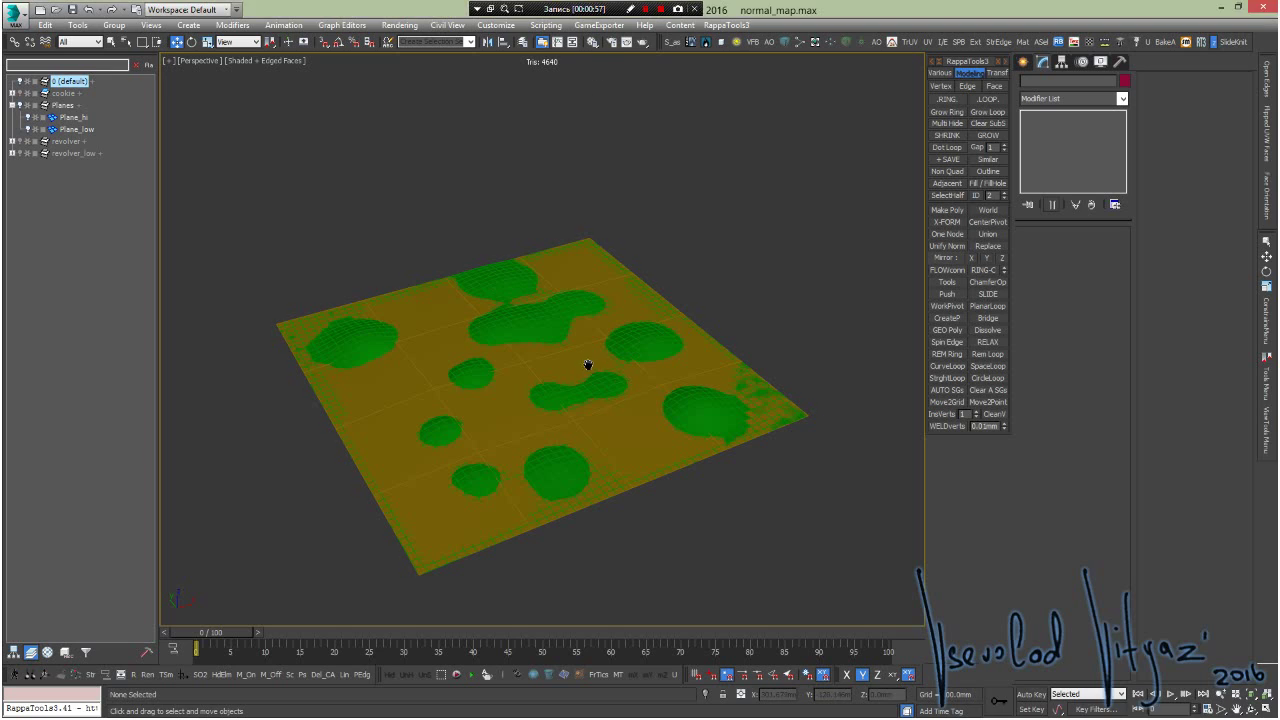
# - Select the low-poly Plane_low, then select the high-poly Plane_hi from a lower viewing angle
pyautogui.moveTo(588, 365)
pyautogui.keyDown('alt'); pyautogui.mouseDown(button='middle')
pyautogui.moveTo(629, 337)
pyautogui.moveTo(626, 377)
pyautogui.moveTo(658, 360)
pyautogui.moveTo(591, 349)
pyautogui.moveTo(606, 354)
pyautogui.mouseUp(button='middle'); pyautogui.keyUp('alt')
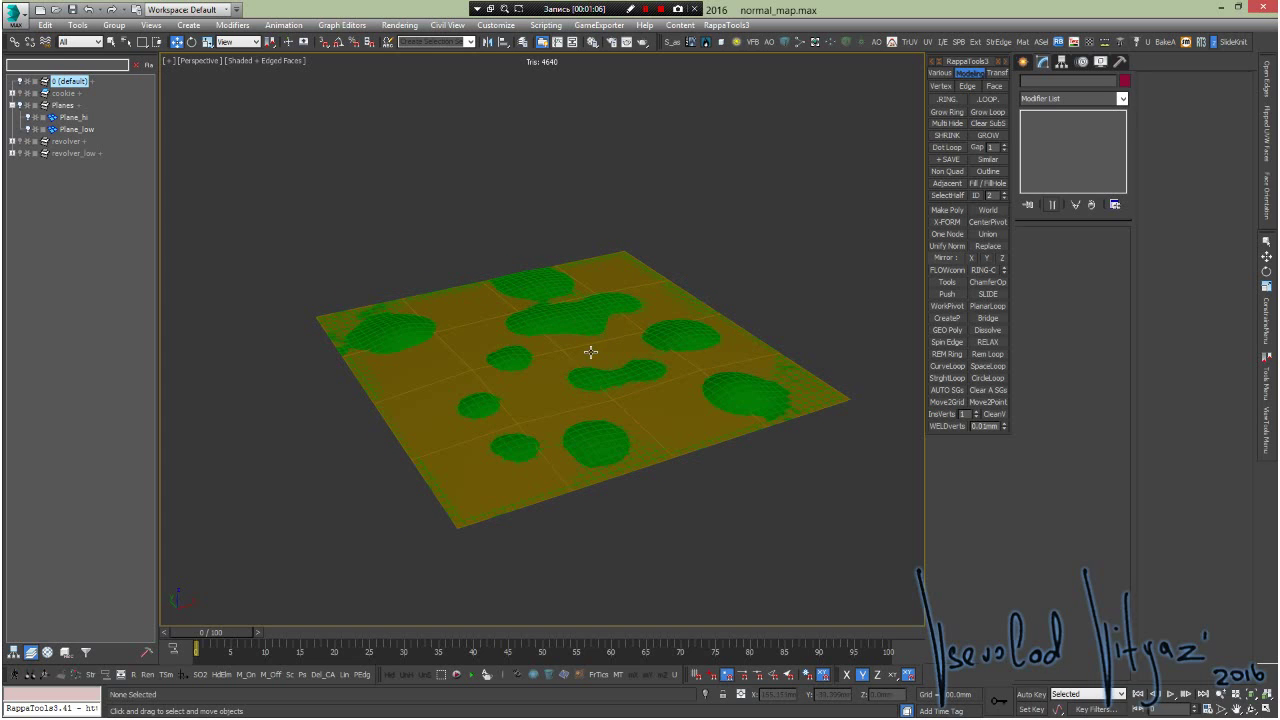
pyautogui.click(591, 352)
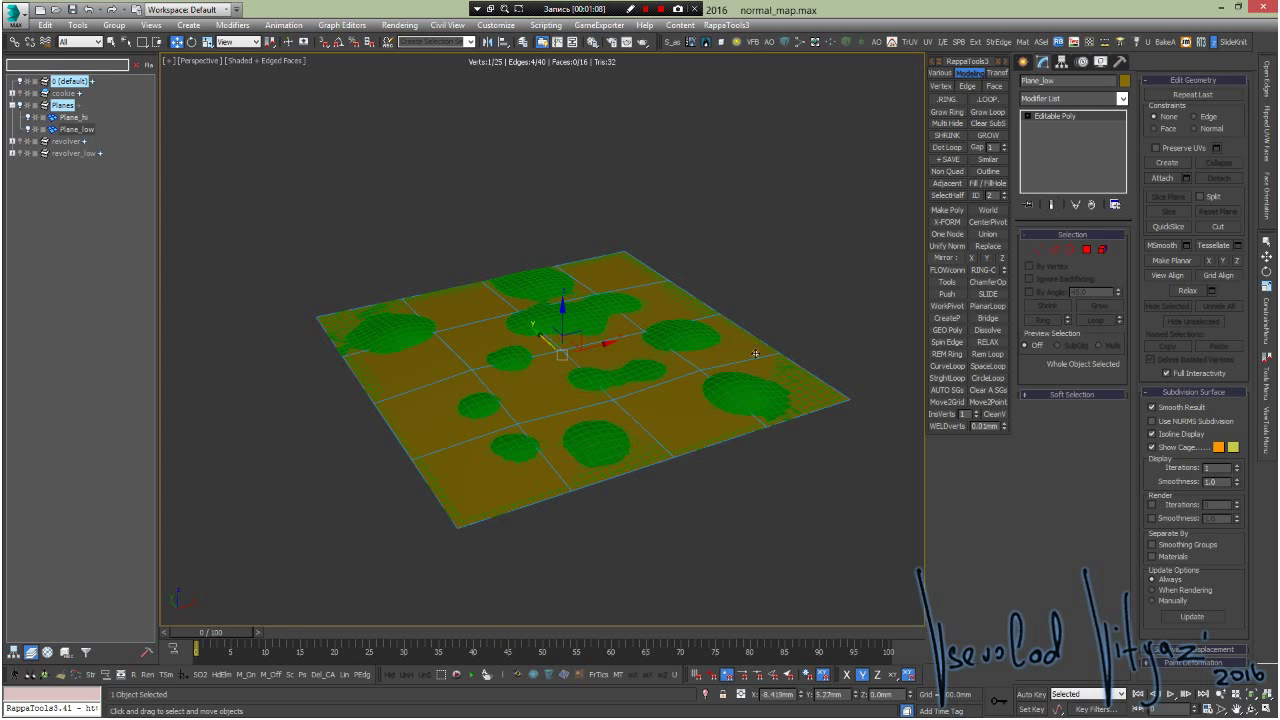
pyautogui.moveTo(754, 354)
pyautogui.keyDown('alt'); pyautogui.mouseDown(button='middle')
pyautogui.moveTo(729, 309)
pyautogui.moveTo(646, 337)
pyautogui.moveTo(686, 331)
pyautogui.moveTo(676, 316)
pyautogui.moveTo(764, 273)
pyautogui.mouseUp(button='middle'); pyautogui.keyUp('alt')
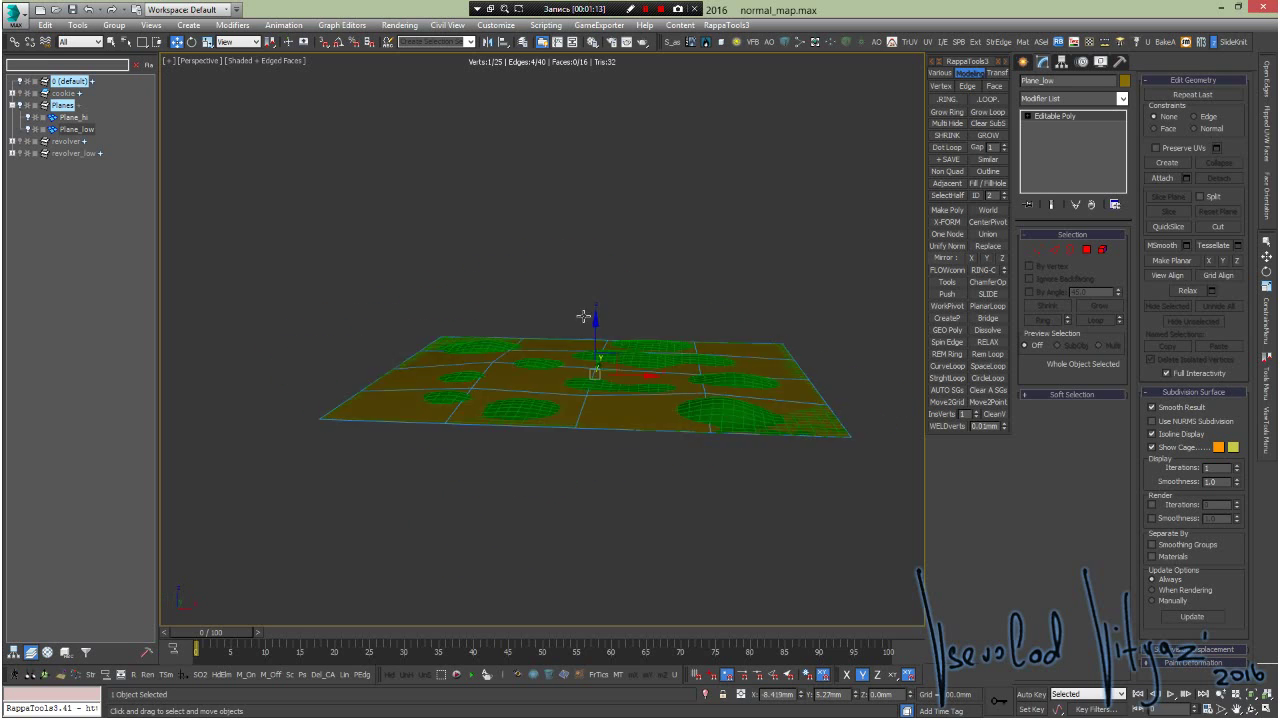
pyautogui.click(725, 285)
# - Isolate Plane_hi with Alt+Q so it shows on its own
pyautogui.click(621, 339)
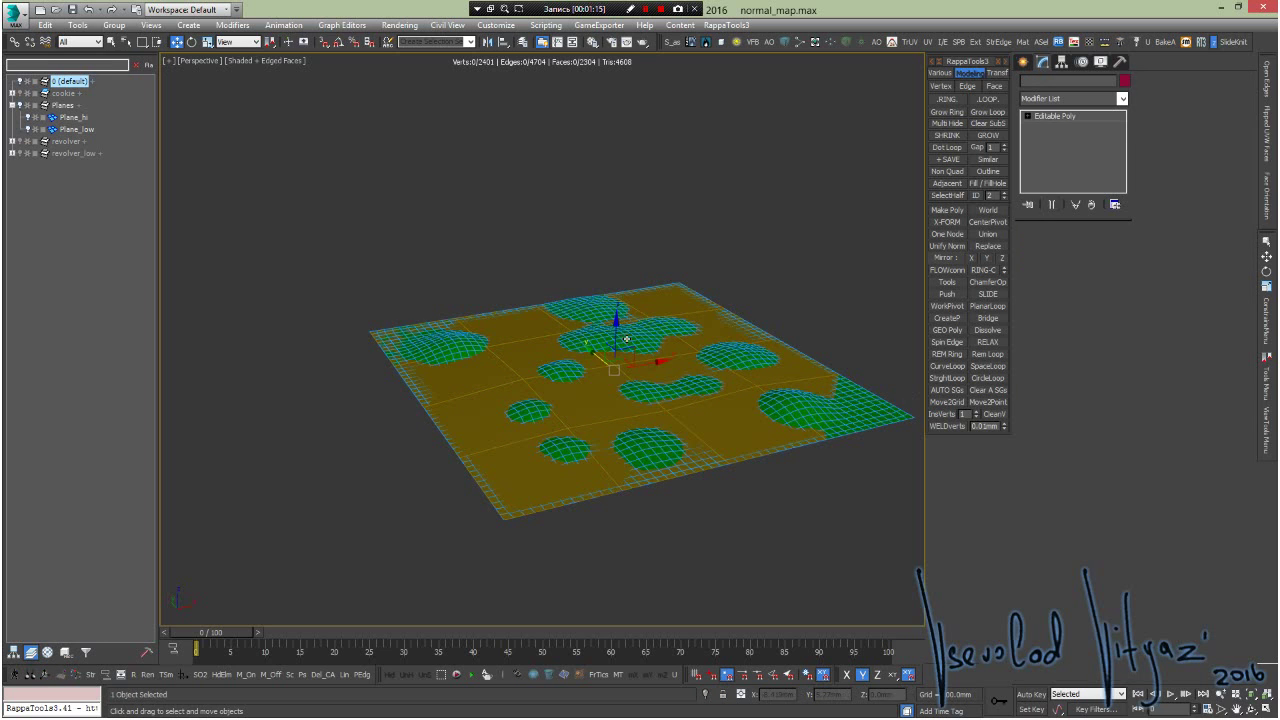
pyautogui.hotkey('alt', 'q')
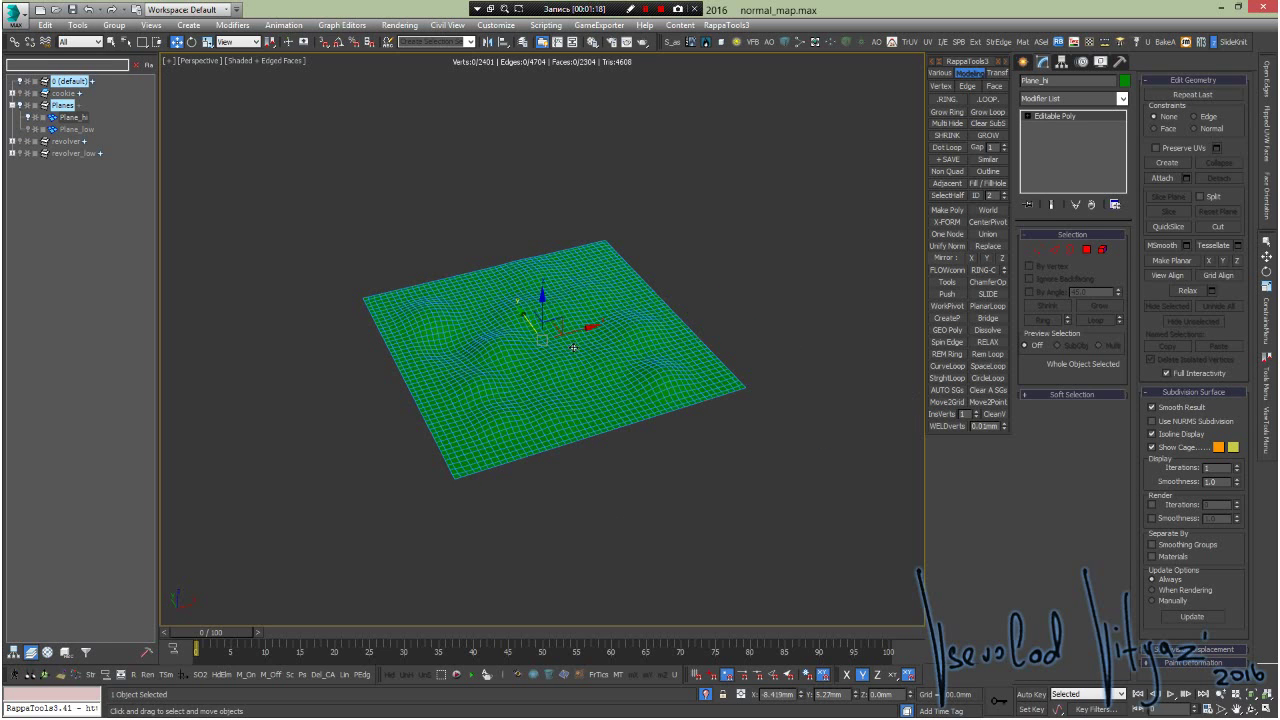
pyautogui.moveTo(646, 330)
pyautogui.keyDown('alt'); pyautogui.mouseDown(button='middle')
pyautogui.moveTo(572, 347)
pyautogui.moveTo(645, 347)
pyautogui.moveTo(592, 417)
pyautogui.mouseUp(button='middle'); pyautogui.keyUp('alt')
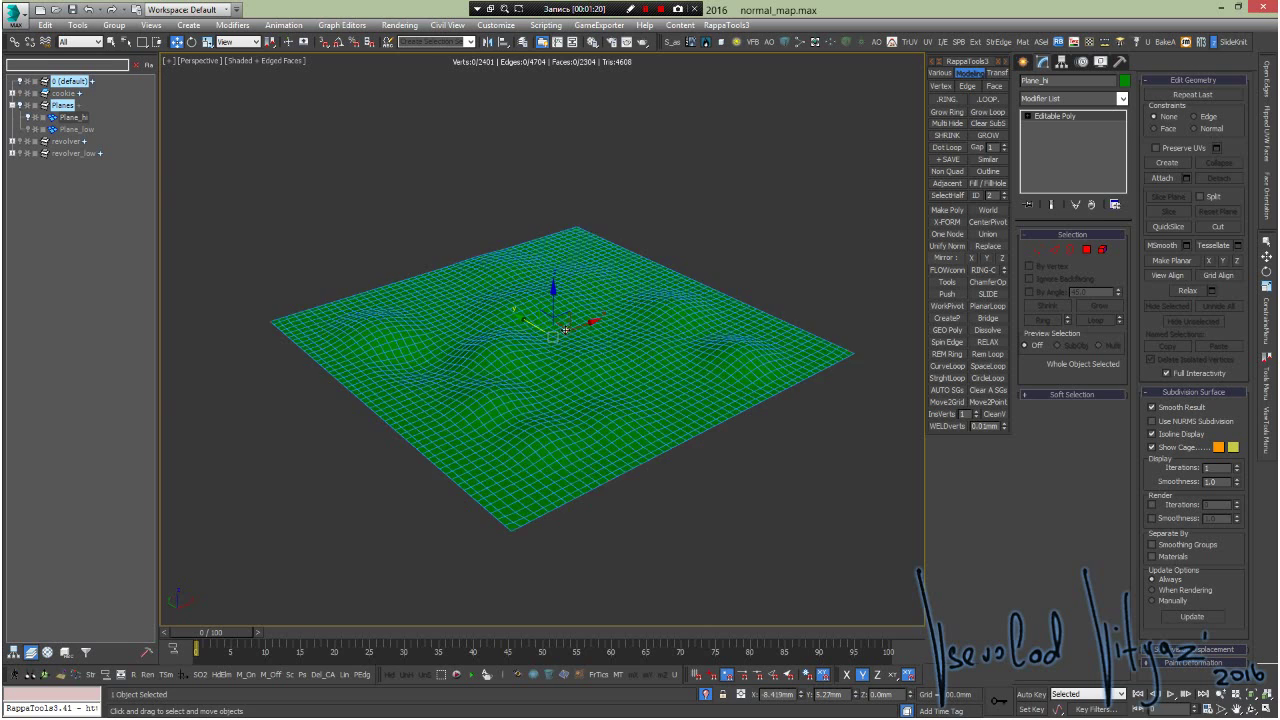
# - Paint-deform Plane_hi, pushing up ridges near the centre and carving a deeper dip
pyautogui.click(518, 675)
pyautogui.keyDown('alt'); pyautogui.moveTo(566, 391); pyautogui.dragTo(557, 380, button='middle'); pyautogui.keyUp('alt')
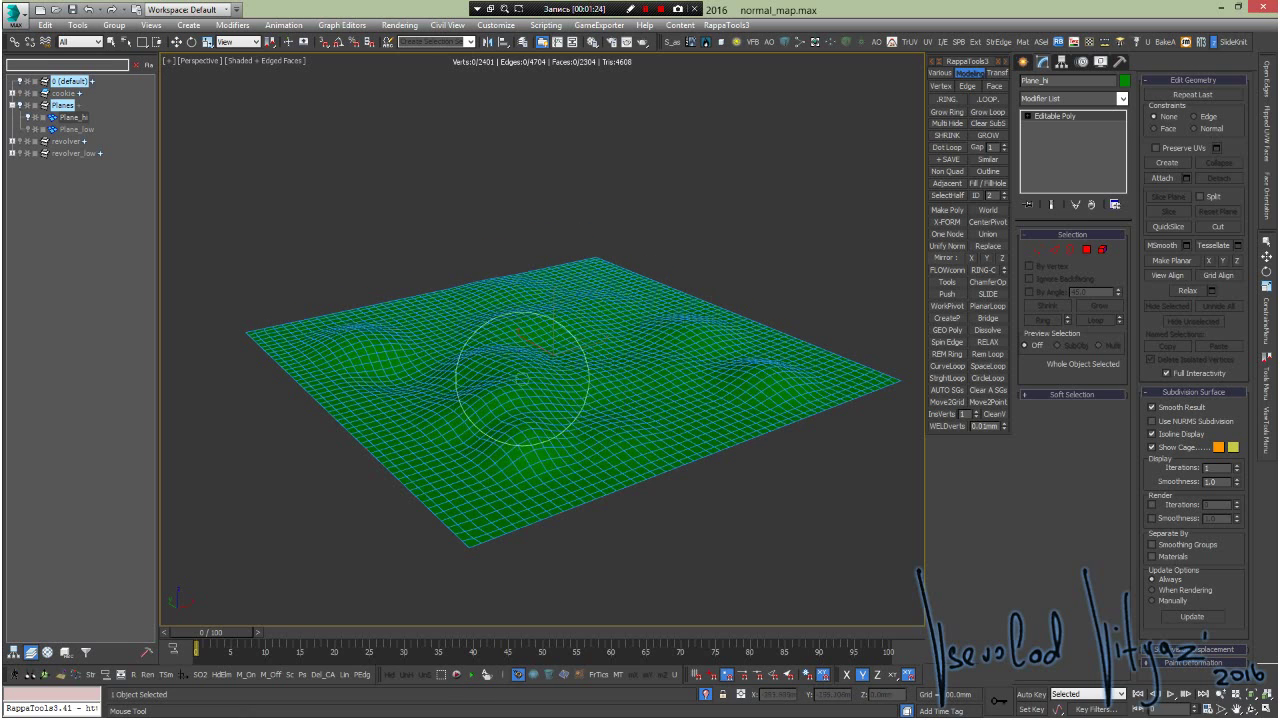
pyautogui.moveTo(588, 333)
pyautogui.mouseDown()
pyautogui.moveTo(509, 294)
pyautogui.moveTo(586, 334)
pyautogui.moveTo(663, 351)
pyautogui.moveTo(612, 390)
pyautogui.mouseUp()
pyautogui.moveTo(612, 390)
pyautogui.keyDown('alt'); pyautogui.mouseDown(button='middle')
pyautogui.moveTo(471, 366)
pyautogui.moveTo(371, 314)
pyautogui.mouseUp(button='middle'); pyautogui.keyUp('alt')
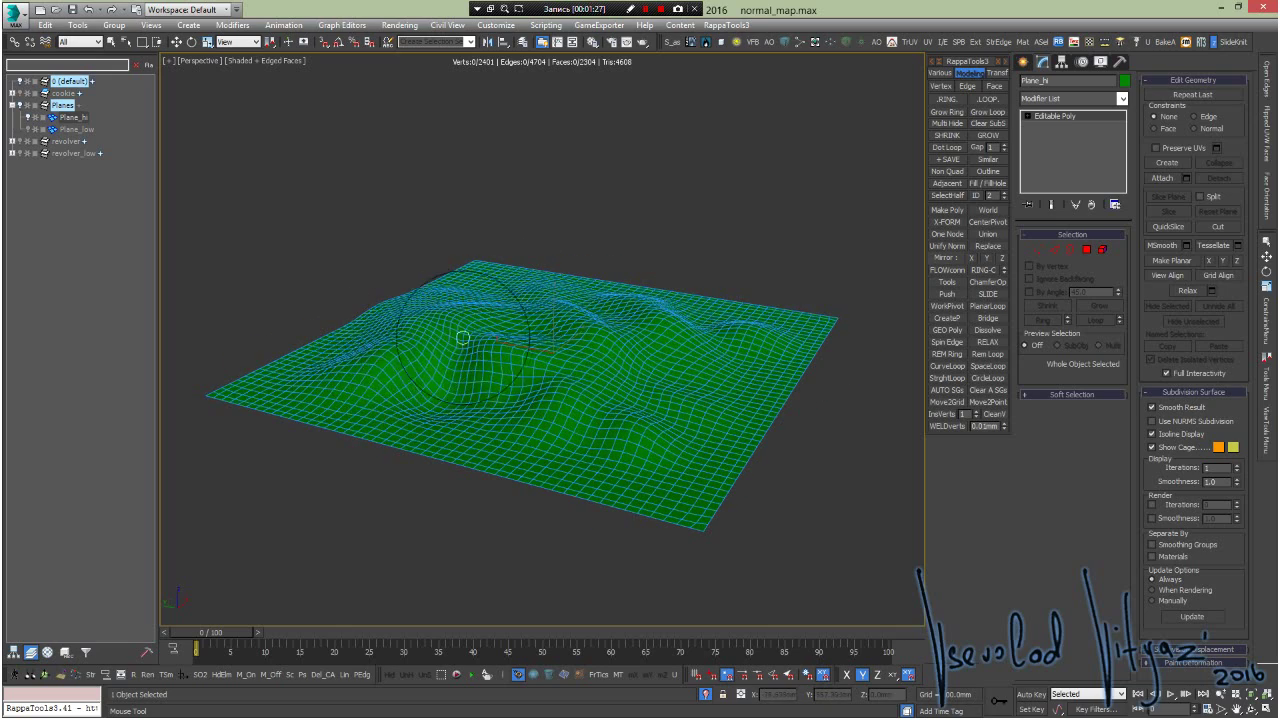
pyautogui.moveTo(457, 337)
pyautogui.keyDown('alt'); pyautogui.mouseDown(button='middle')
pyautogui.moveTo(510, 333)
pyautogui.moveTo(543, 357)
pyautogui.mouseUp(button='middle'); pyautogui.keyUp('alt')
pyautogui.moveTo(543, 357)
pyautogui.mouseDown()
pyautogui.moveTo(486, 343)
pyautogui.moveTo(469, 308)
pyautogui.moveTo(395, 345)
pyautogui.moveTo(429, 357)
pyautogui.mouseUp()
pyautogui.moveTo(429, 357)
pyautogui.keyDown('alt'); pyautogui.mouseDown(button='middle')
pyautogui.moveTo(491, 471)
pyautogui.moveTo(466, 401)
pyautogui.moveTo(580, 363)
pyautogui.mouseUp(button='middle'); pyautogui.keyUp('alt')
# - Scale Plane_hi down slightly, then deselect it
pyautogui.press('w')
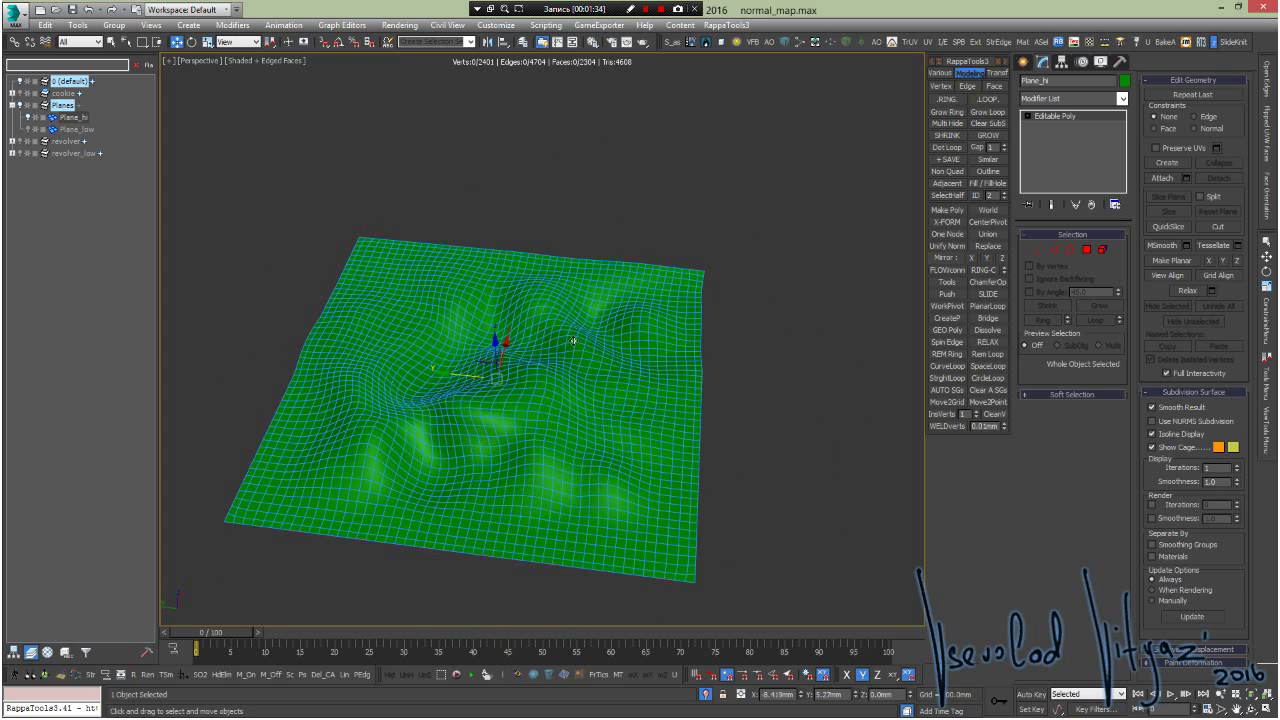
pyautogui.press('r')
pyautogui.moveTo(509, 371); pyautogui.dragTo(600, 360)
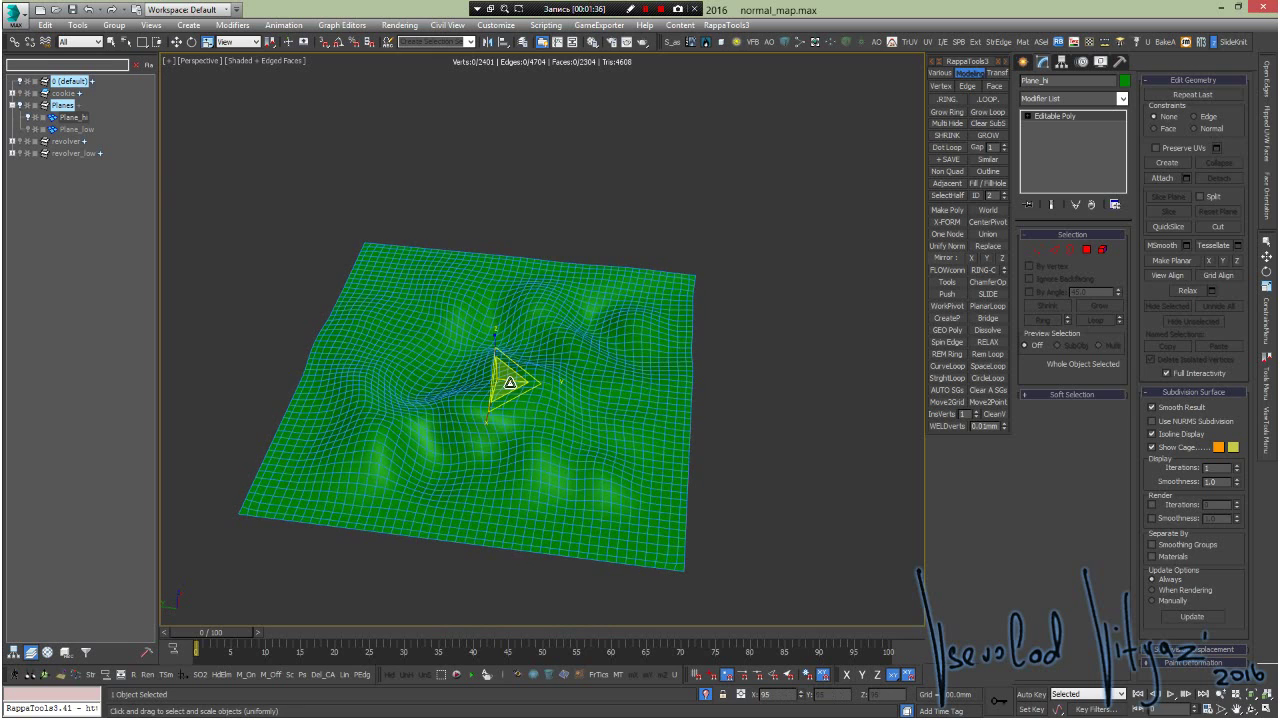
pyautogui.click(731, 342)
pyautogui.moveTo(731, 342)
pyautogui.keyDown('alt'); pyautogui.mouseDown(button='middle')
pyautogui.moveTo(560, 363)
pyautogui.moveTo(597, 331)
pyautogui.moveTo(629, 368)
pyautogui.moveTo(643, 360)
pyautogui.moveTo(600, 380)
pyautogui.moveTo(580, 431)
pyautogui.mouseUp(button='middle'); pyautogui.keyUp('alt')
# - In Plane_low's Vertex mode, raise one front vertex and lower another to flatten the bump
pyautogui.click(645, 348)
pyautogui.press('1')
pyautogui.press('w')
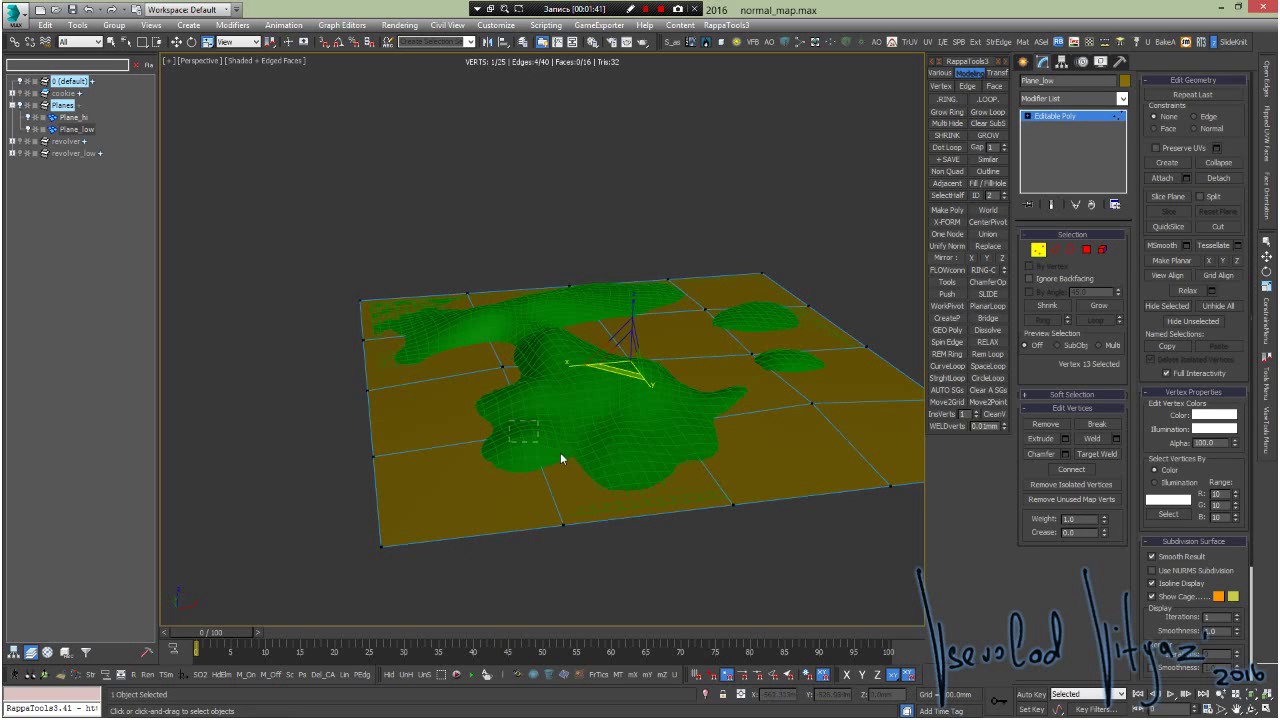
pyautogui.click(528, 433)
pyautogui.moveTo(524, 396); pyautogui.dragTo(526, 383)
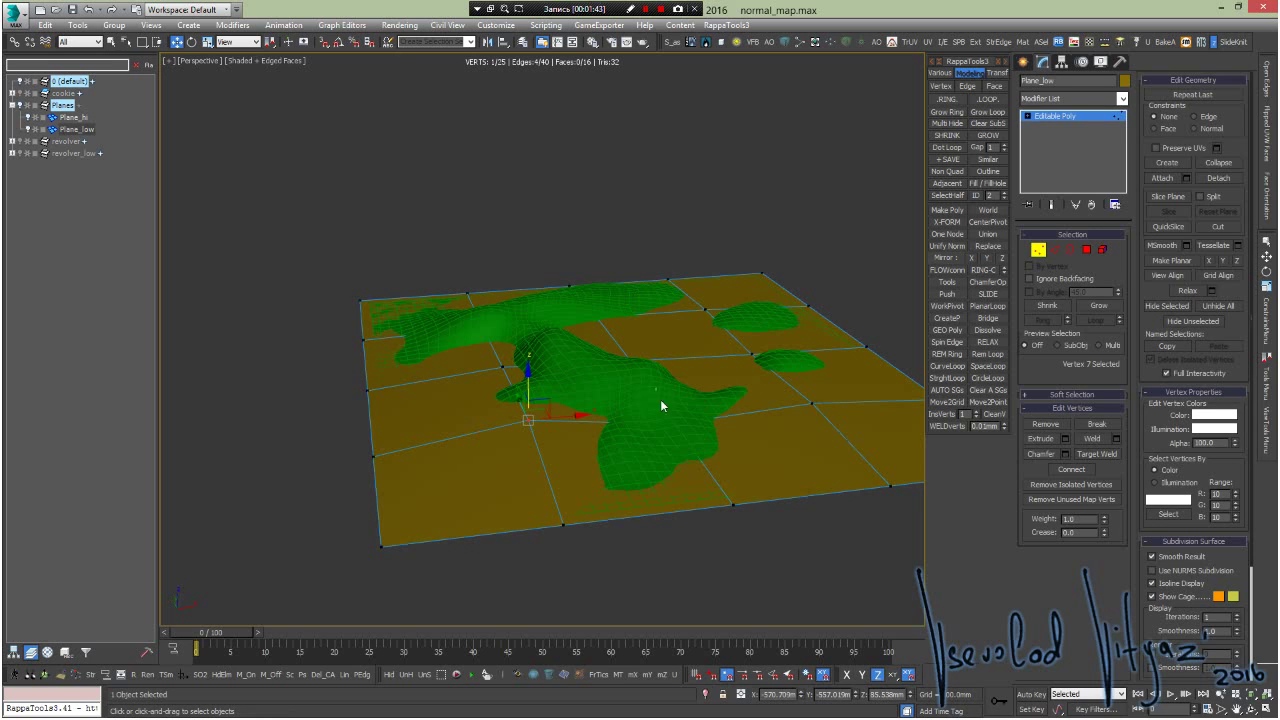
pyautogui.click(674, 422)
pyautogui.moveTo(686, 392); pyautogui.dragTo(686, 415)
pyautogui.moveTo(686, 415)
pyautogui.keyDown('alt'); pyautogui.mouseDown(button='middle')
pyautogui.moveTo(577, 396)
pyautogui.moveTo(572, 356)
pyautogui.mouseUp(button='middle'); pyautogui.keyUp('alt')
# - Nudge three back-edge vertices of Plane_low up to hide the green overlap
pyautogui.click(521, 291)
pyautogui.moveTo(520, 294); pyautogui.dragTo(519, 286)
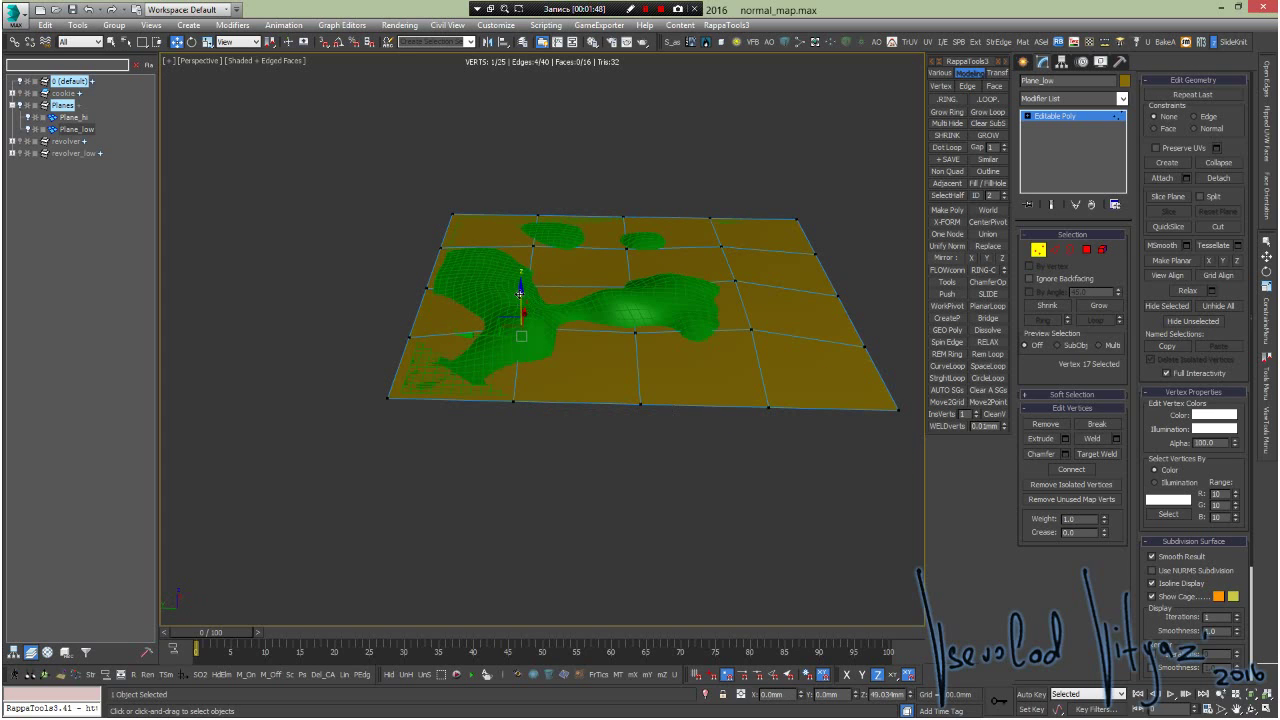
pyautogui.moveTo(519, 286)
pyautogui.keyDown('alt'); pyautogui.mouseDown(button='middle')
pyautogui.moveTo(531, 337)
pyautogui.moveTo(527, 292)
pyautogui.mouseUp(button='middle'); pyautogui.keyUp('alt')
pyautogui.click(532, 268)
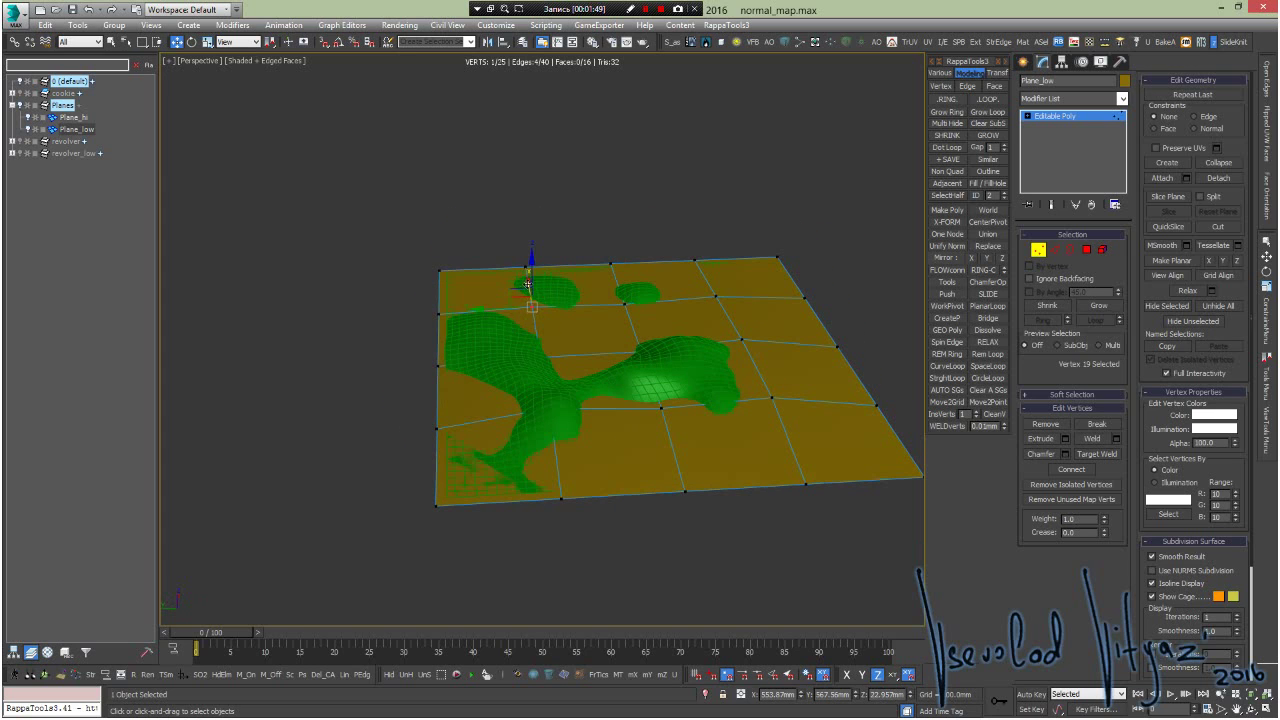
pyautogui.moveTo(533, 267); pyautogui.dragTo(533, 259)
pyautogui.click(625, 266)
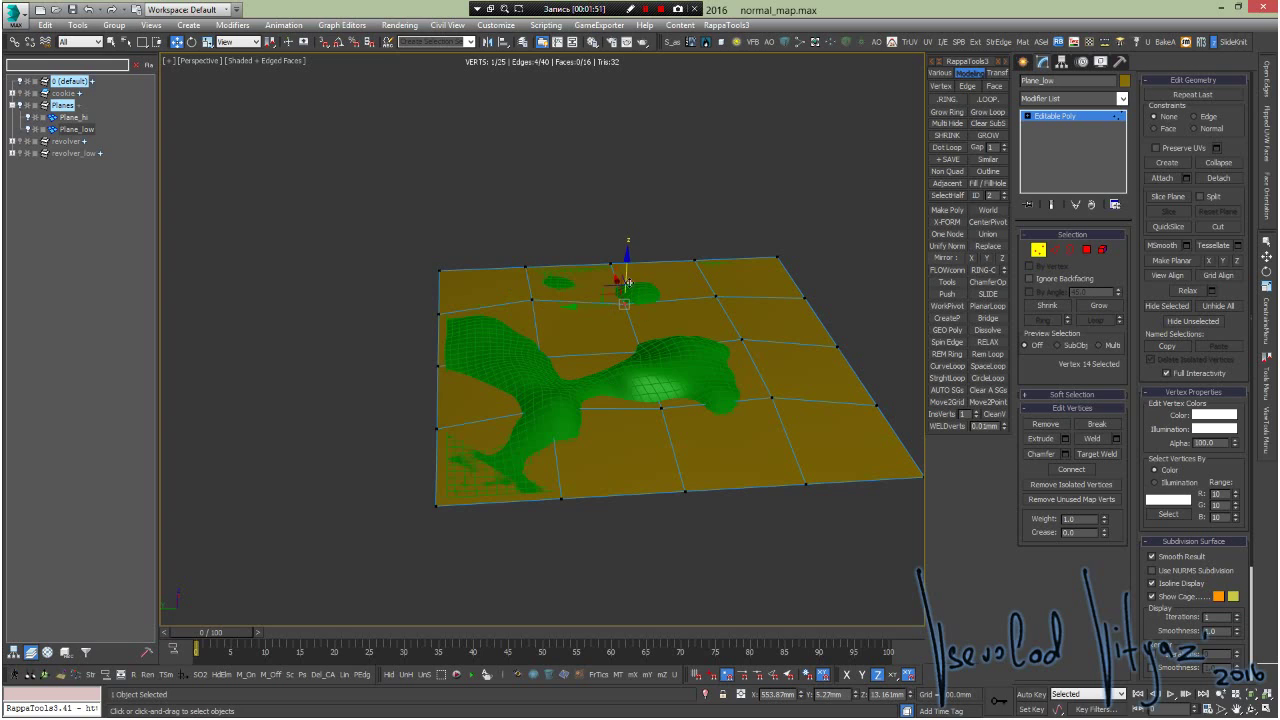
pyautogui.moveTo(625, 266); pyautogui.dragTo(628, 265)
# - Raise two more vertices, one to 109.2 mm, covering the green areas, then exit vertex editing
pyautogui.click(551, 370)
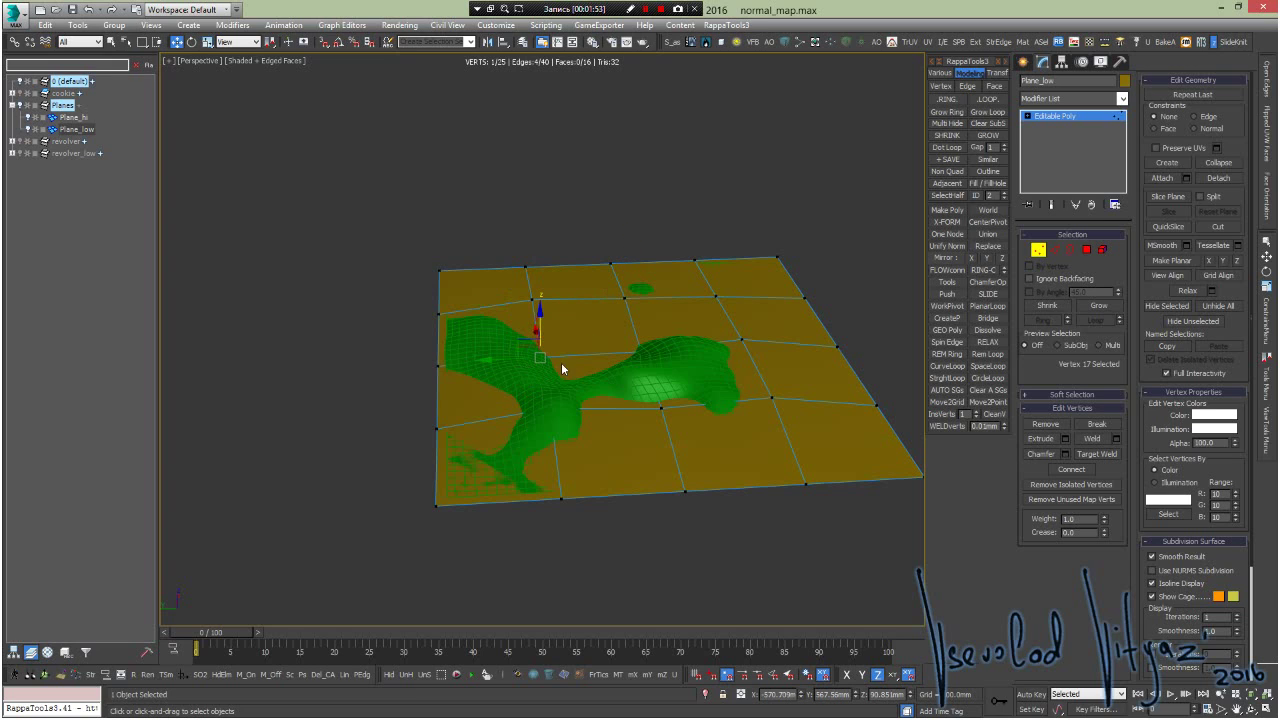
pyautogui.moveTo(539, 312); pyautogui.dragTo(539, 299)
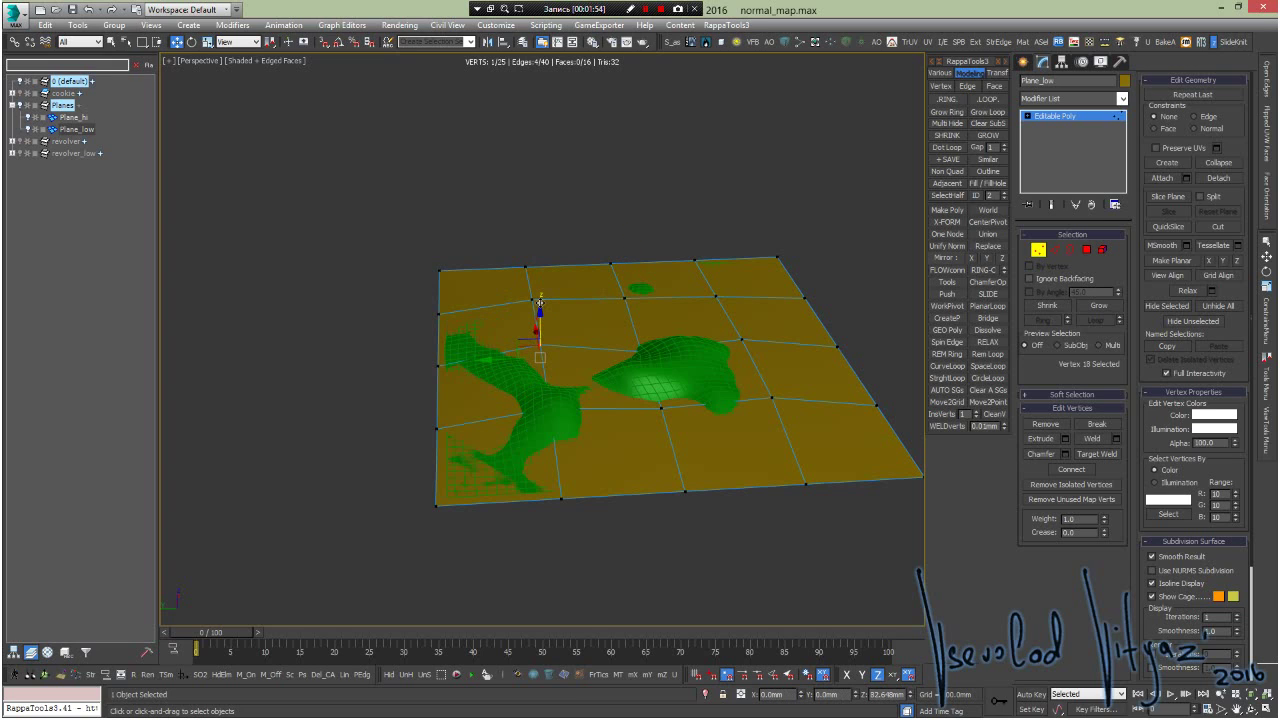
pyautogui.click(633, 342)
pyautogui.moveTo(645, 300); pyautogui.dragTo(645, 285)
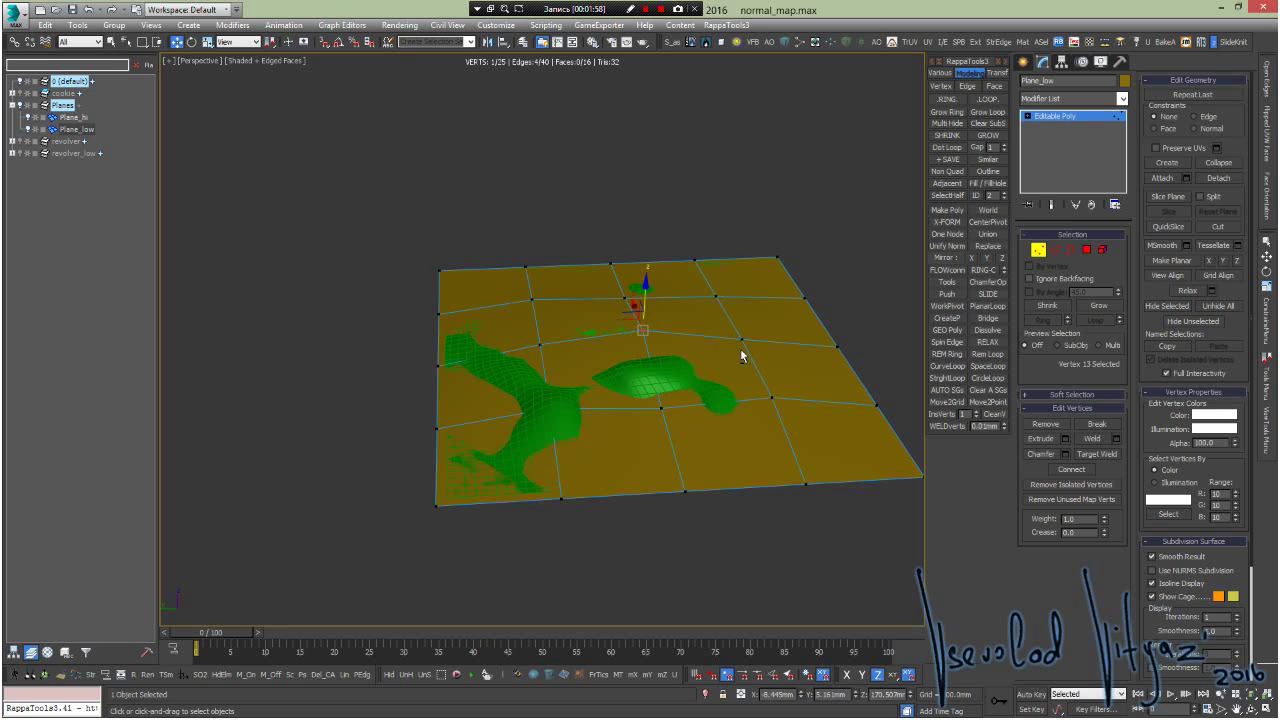
pyautogui.keyDown('alt'); pyautogui.moveTo(741, 355); pyautogui.dragTo(617, 417, button='middle'); pyautogui.keyUp('alt')
pyautogui.hotkey('ctrl', 'b')
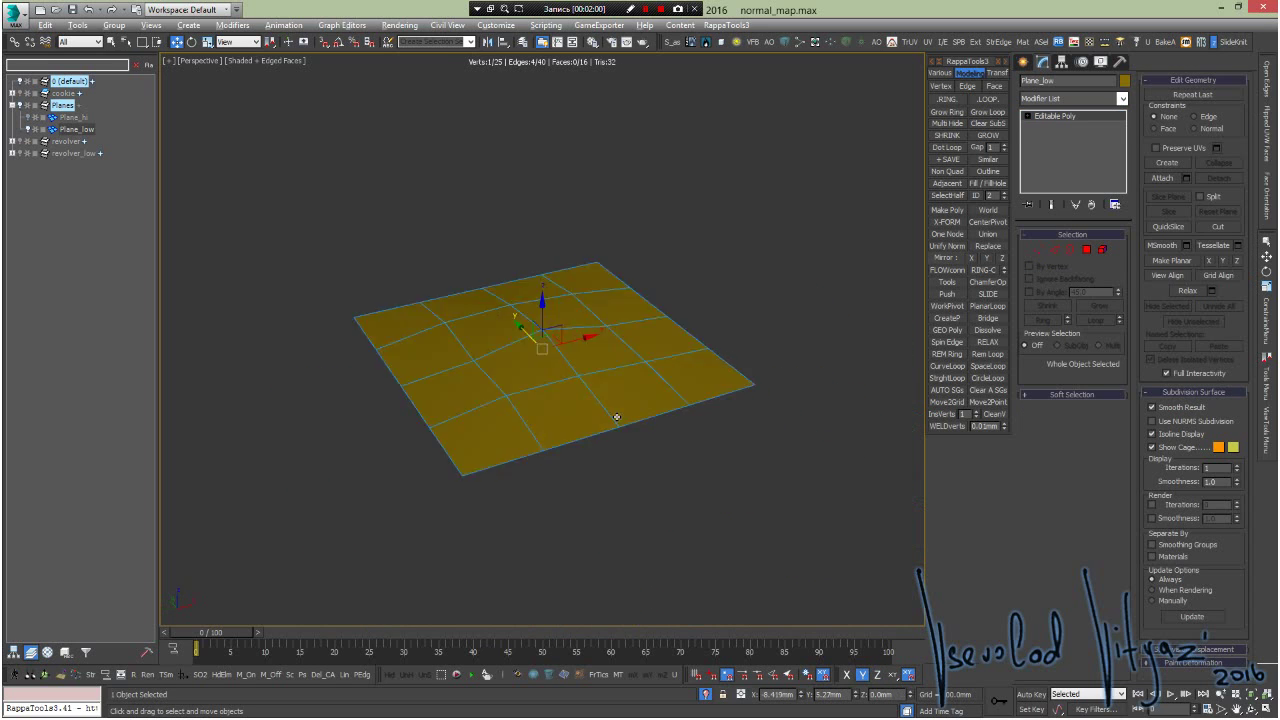
pyautogui.moveTo(690, 370)
pyautogui.keyDown('alt'); pyautogui.mouseDown(button='middle')
pyautogui.moveTo(686, 334)
pyautogui.moveTo(637, 343)
pyautogui.moveTo(646, 362)
pyautogui.mouseUp(button='middle'); pyautogui.keyUp('alt')
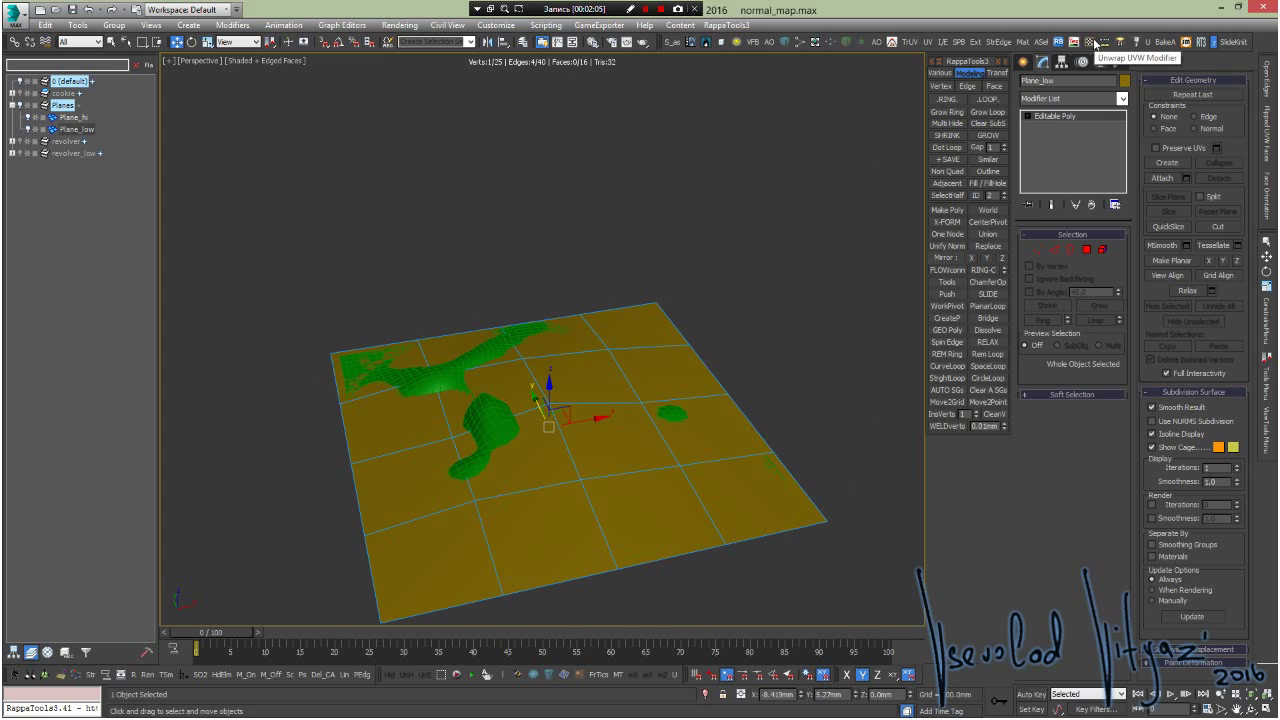
pyautogui.click(1094, 42)
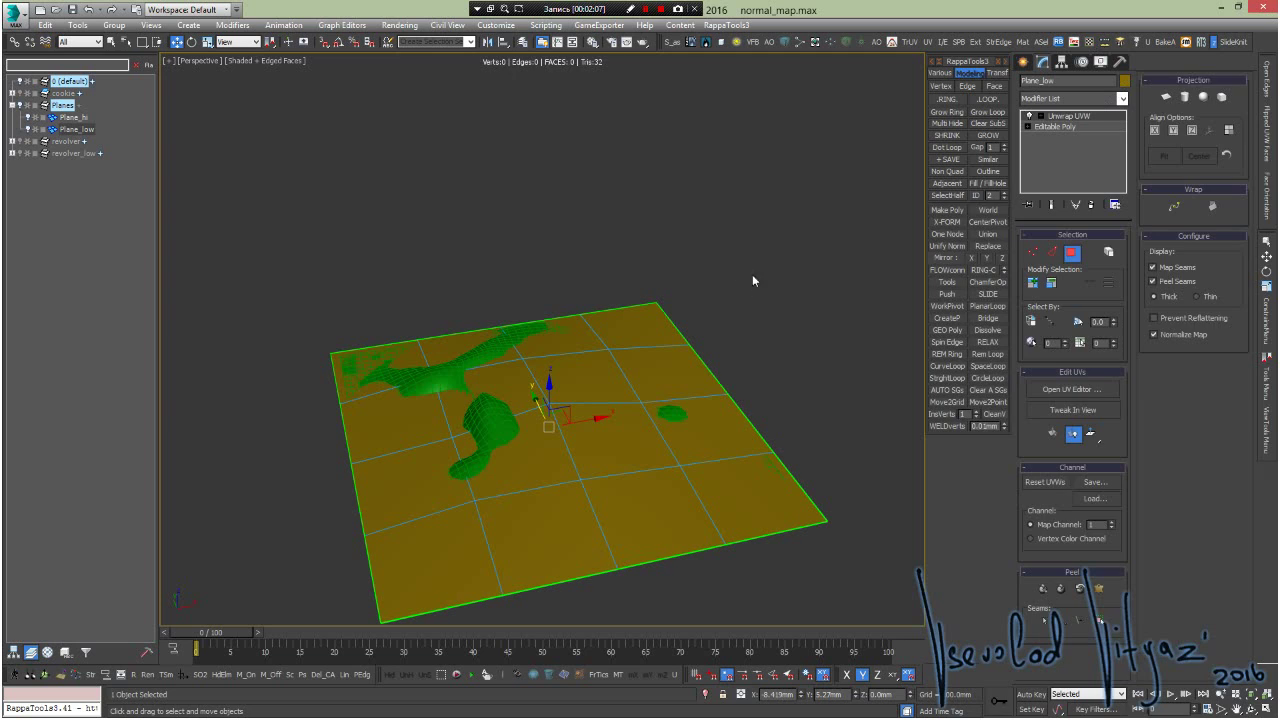
pyautogui.click(1083, 393)
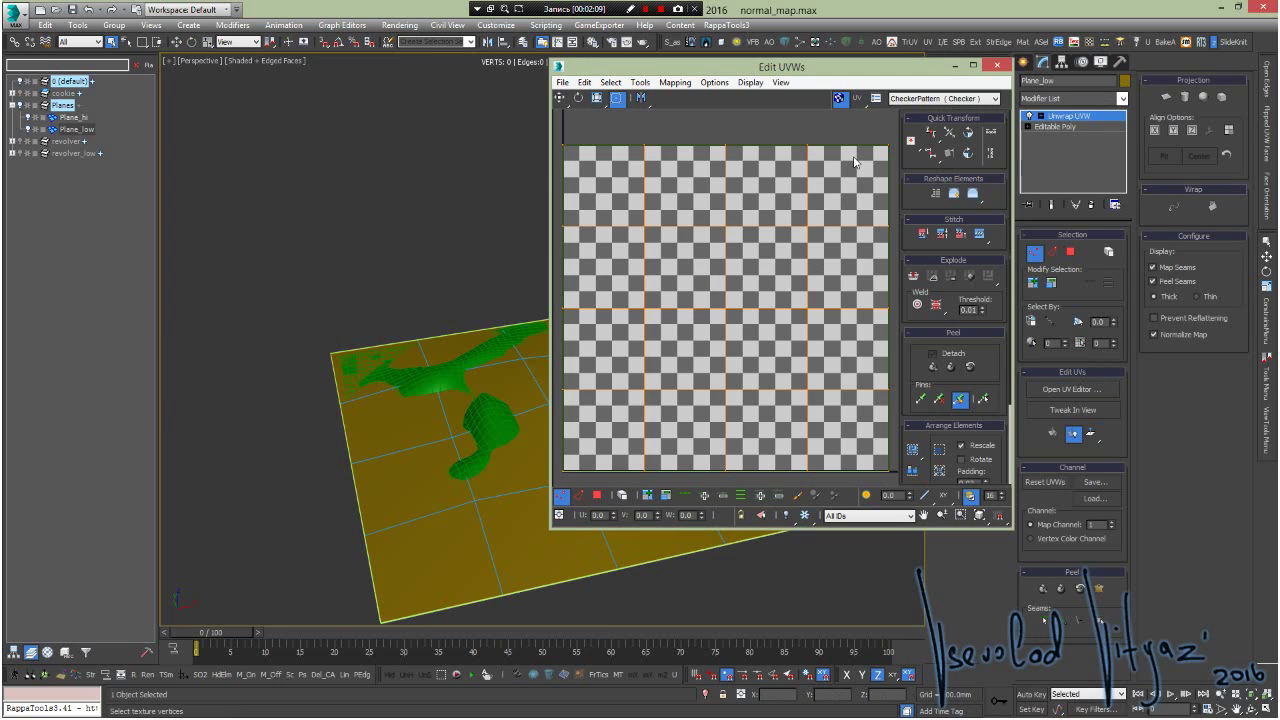
pyautogui.click(839, 99)
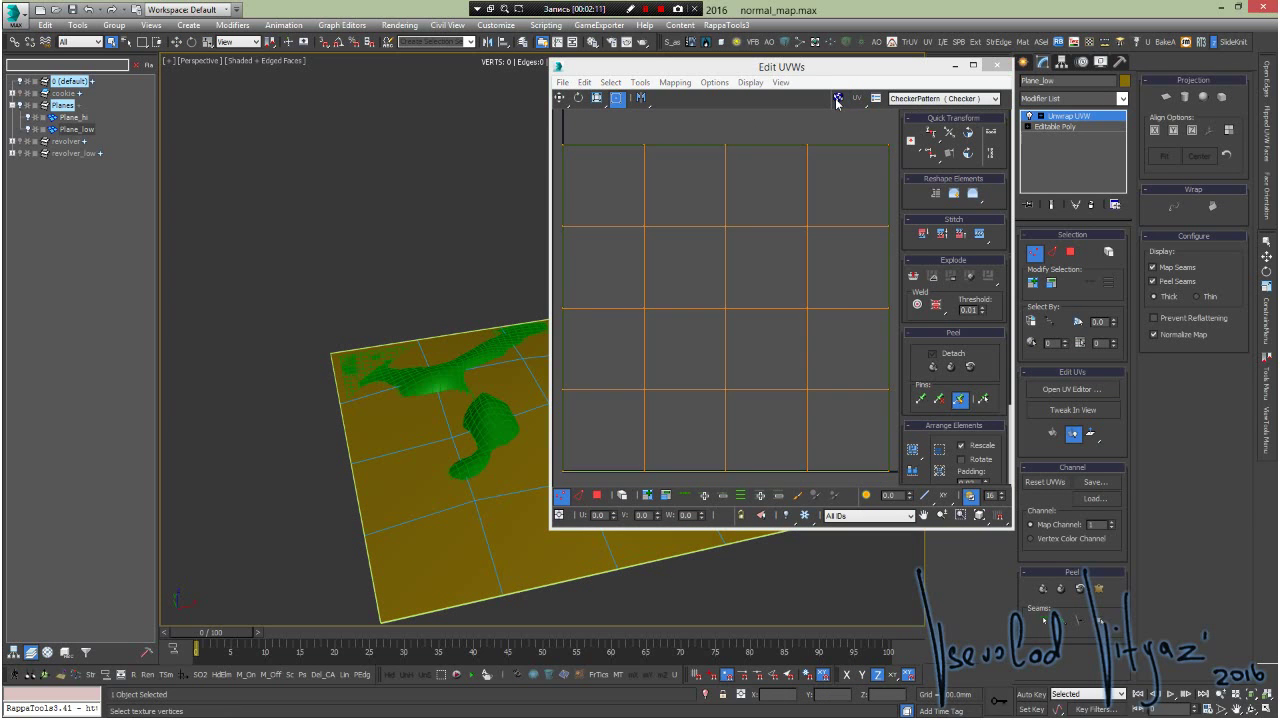
pyautogui.click(839, 99)
pyautogui.click(998, 65)
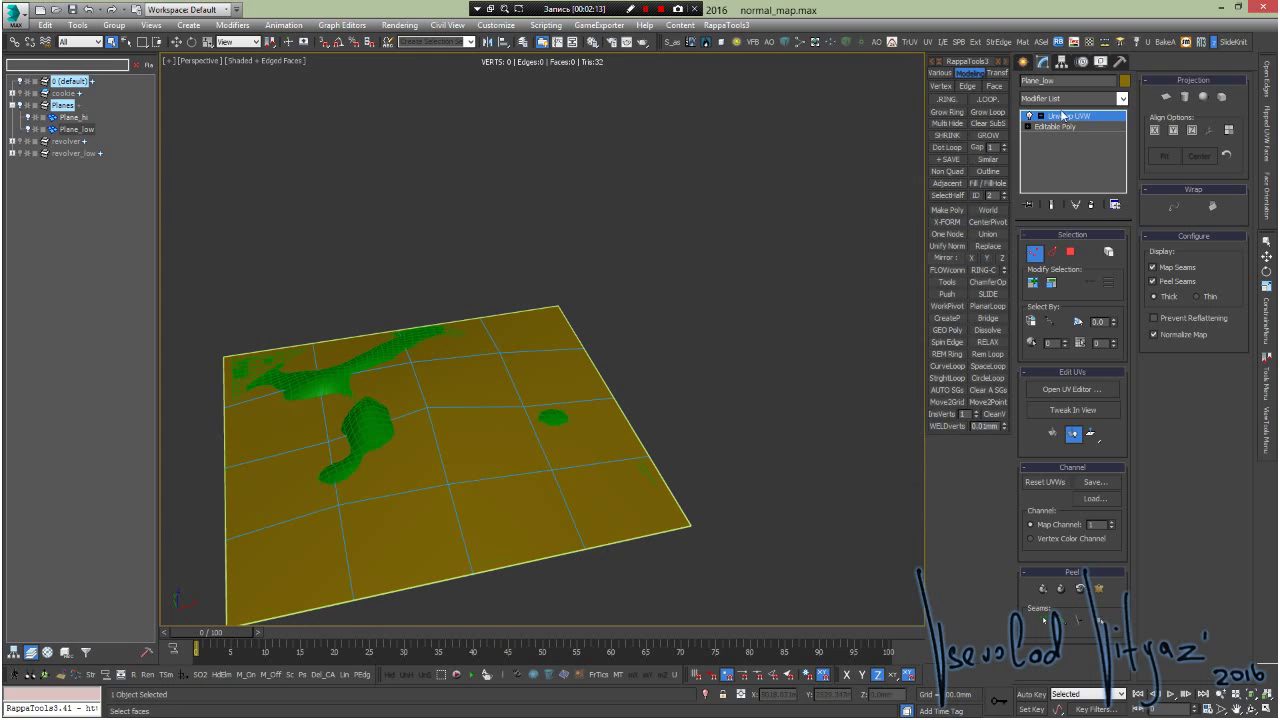
pyautogui.click(609, 294)
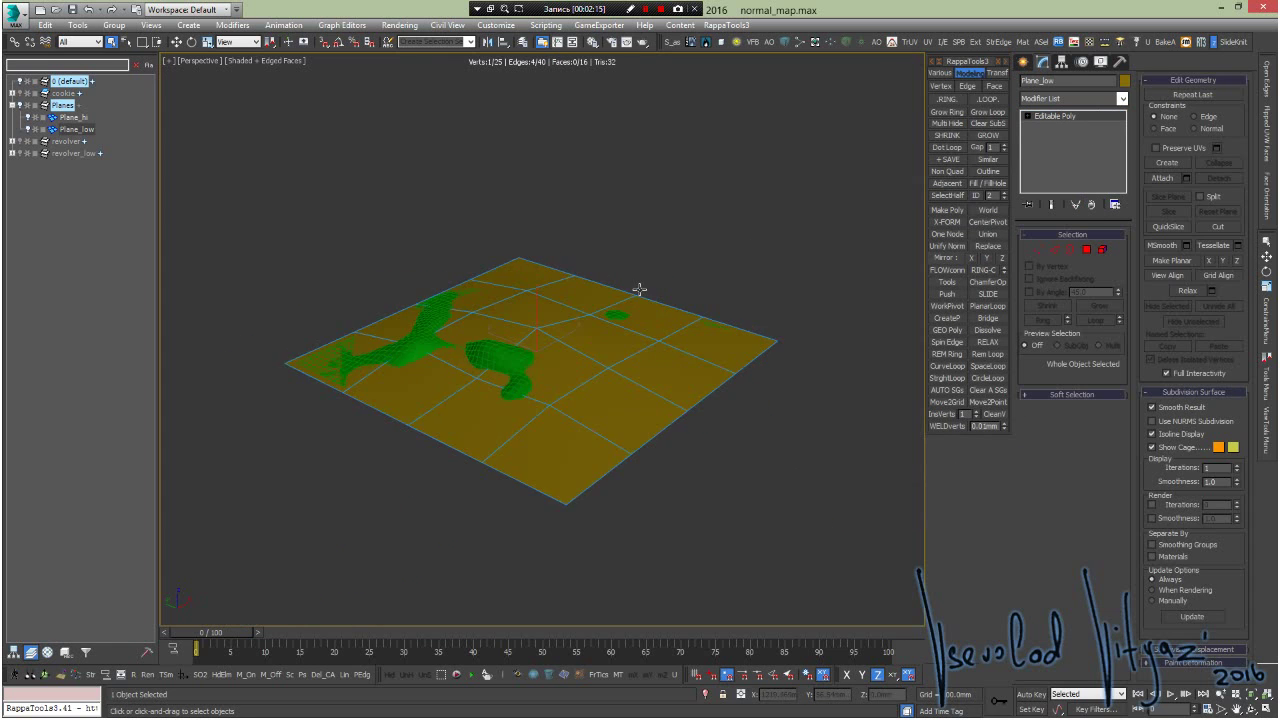
# - Reselect Plane_low as an Editable Poly lying over the sculpted Plane_hi surface
pyautogui.keyDown('alt'); pyautogui.moveTo(609, 294); pyautogui.dragTo(582, 340, button='middle'); pyautogui.keyUp('alt')
pyautogui.click(557, 317)
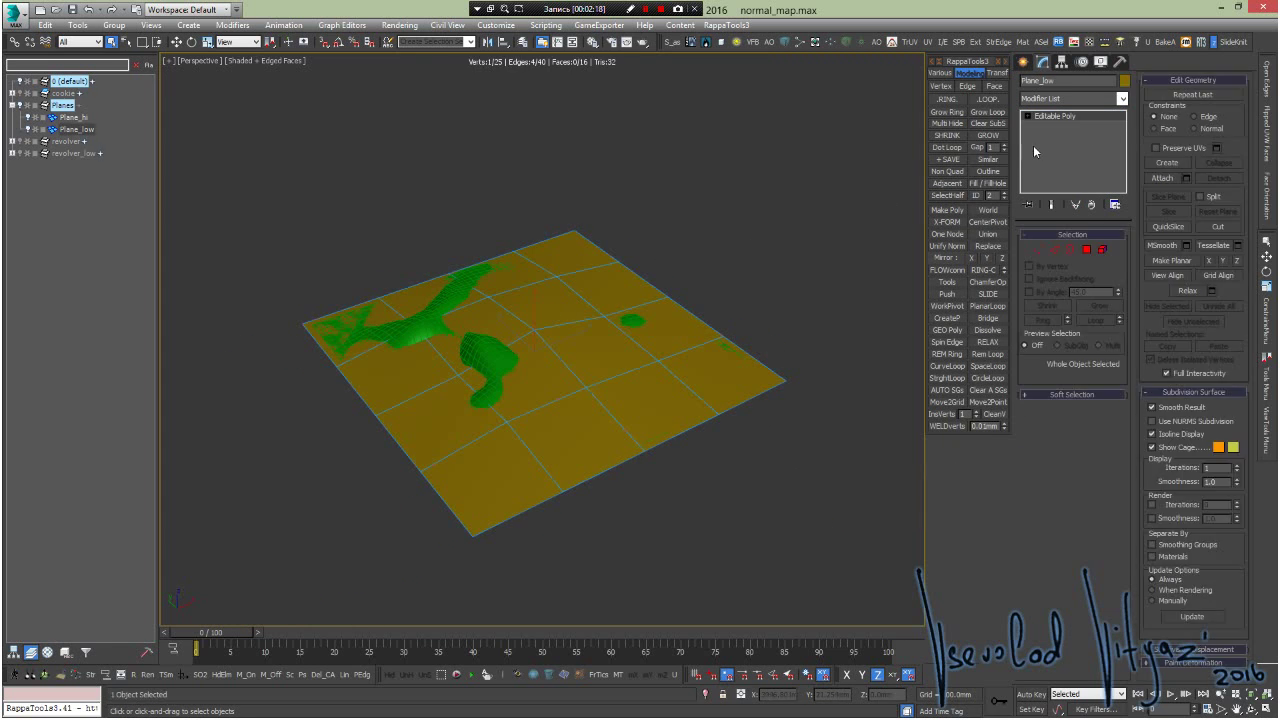
pyautogui.click(494, 354)
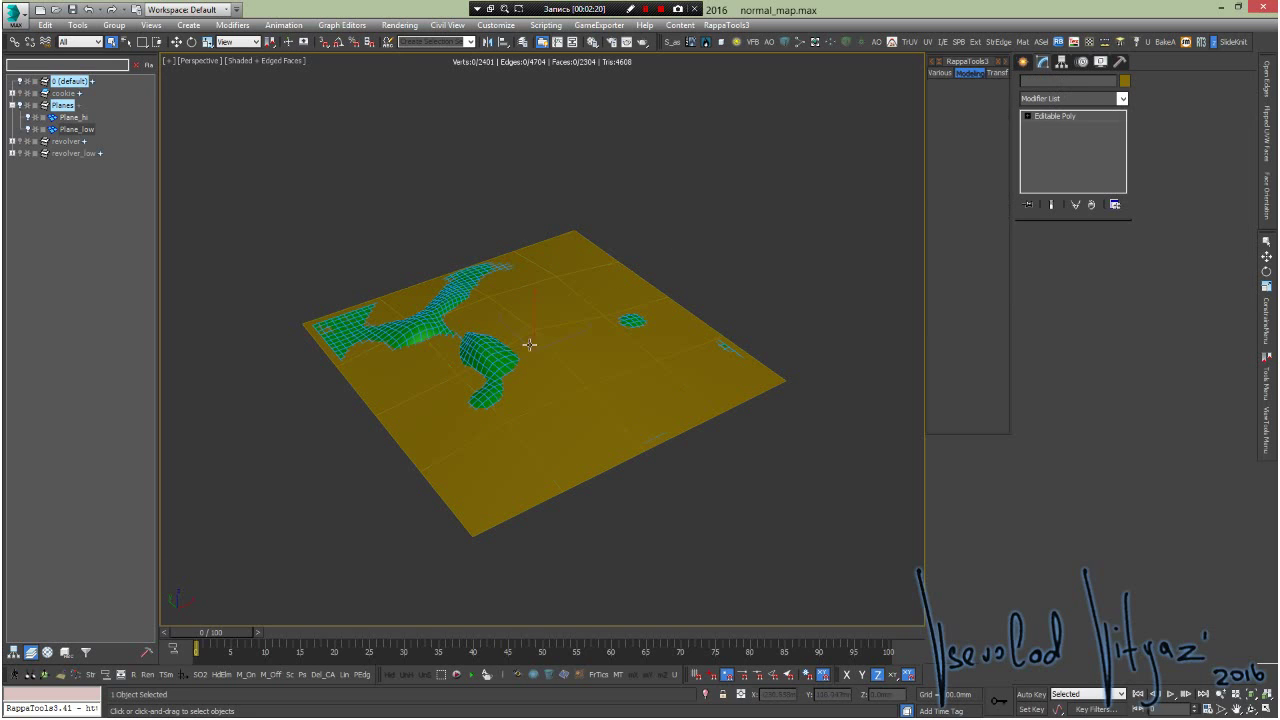
pyautogui.keyDown('alt'); pyautogui.moveTo(746, 222); pyautogui.dragTo(706, 220, button='middle'); pyautogui.keyUp('alt')
pyautogui.click(712, 217)
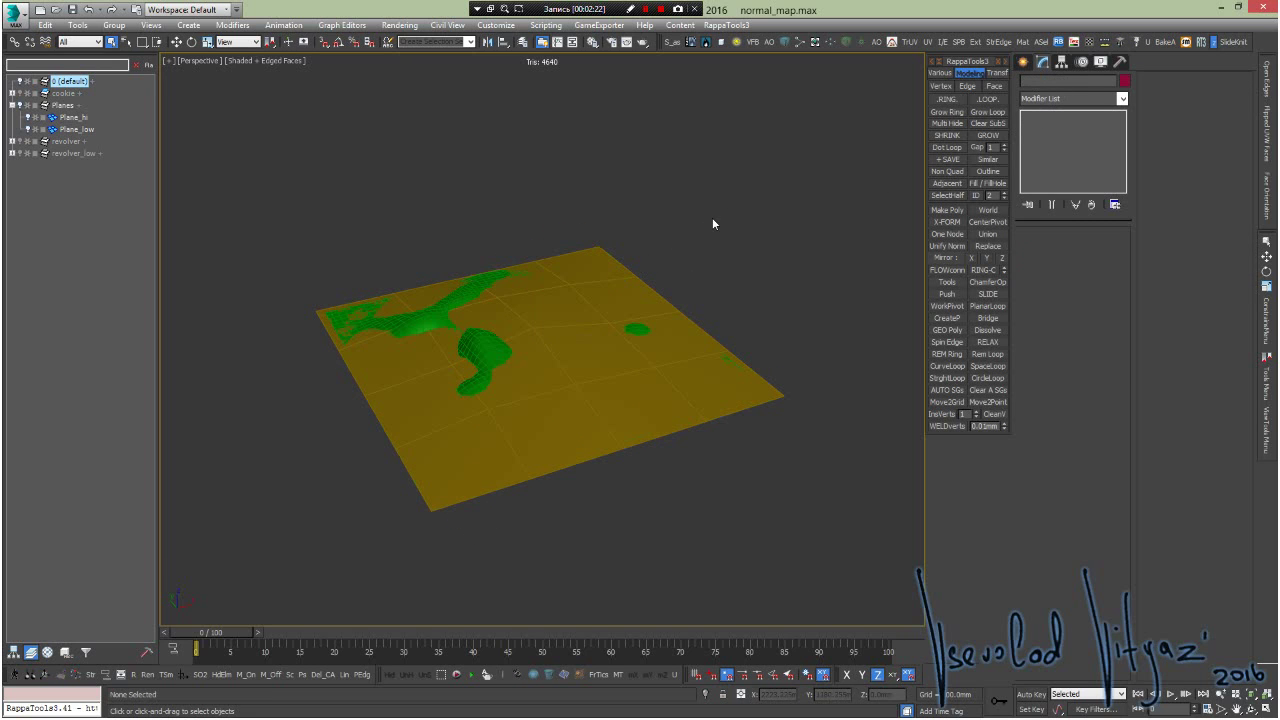
pyautogui.moveTo(525, 287)
pyautogui.keyDown('alt'); pyautogui.mouseDown(button='middle')
pyautogui.moveTo(486, 271)
pyautogui.moveTo(500, 329)
pyautogui.mouseUp(button='middle'); pyautogui.keyUp('alt')
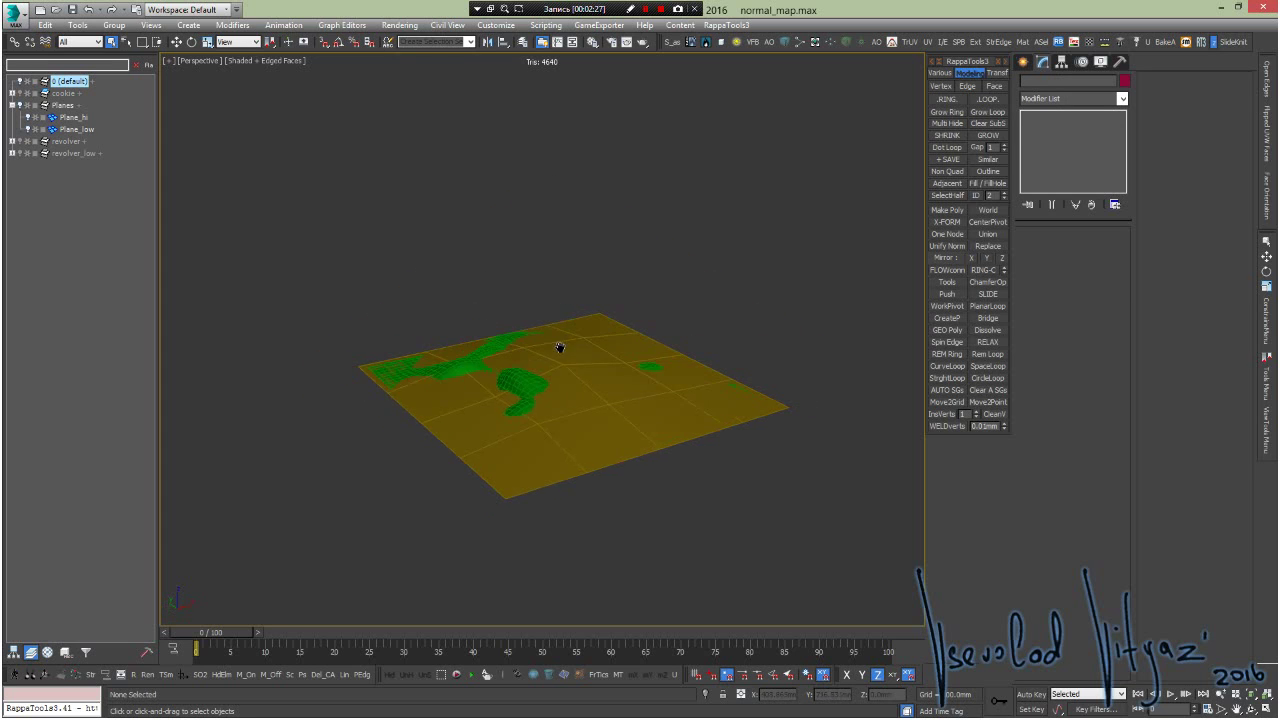
pyautogui.scroll(2, 560, 346)
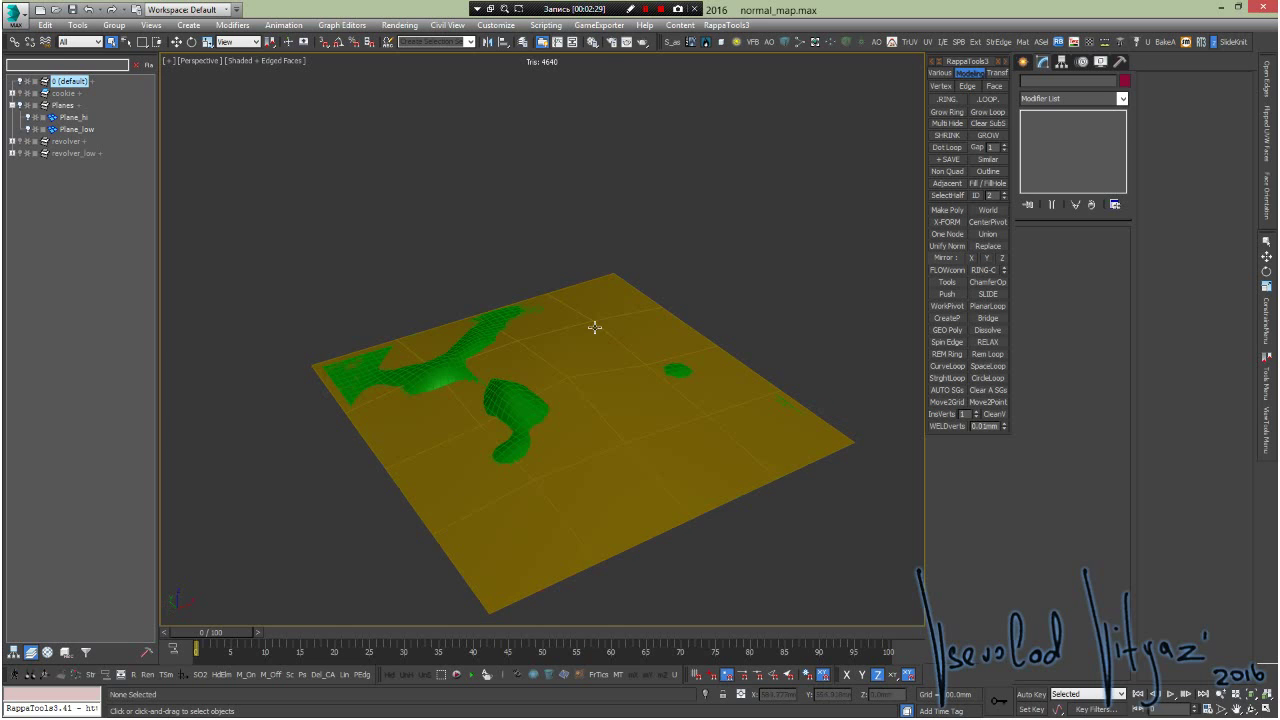
pyautogui.click(595, 328)
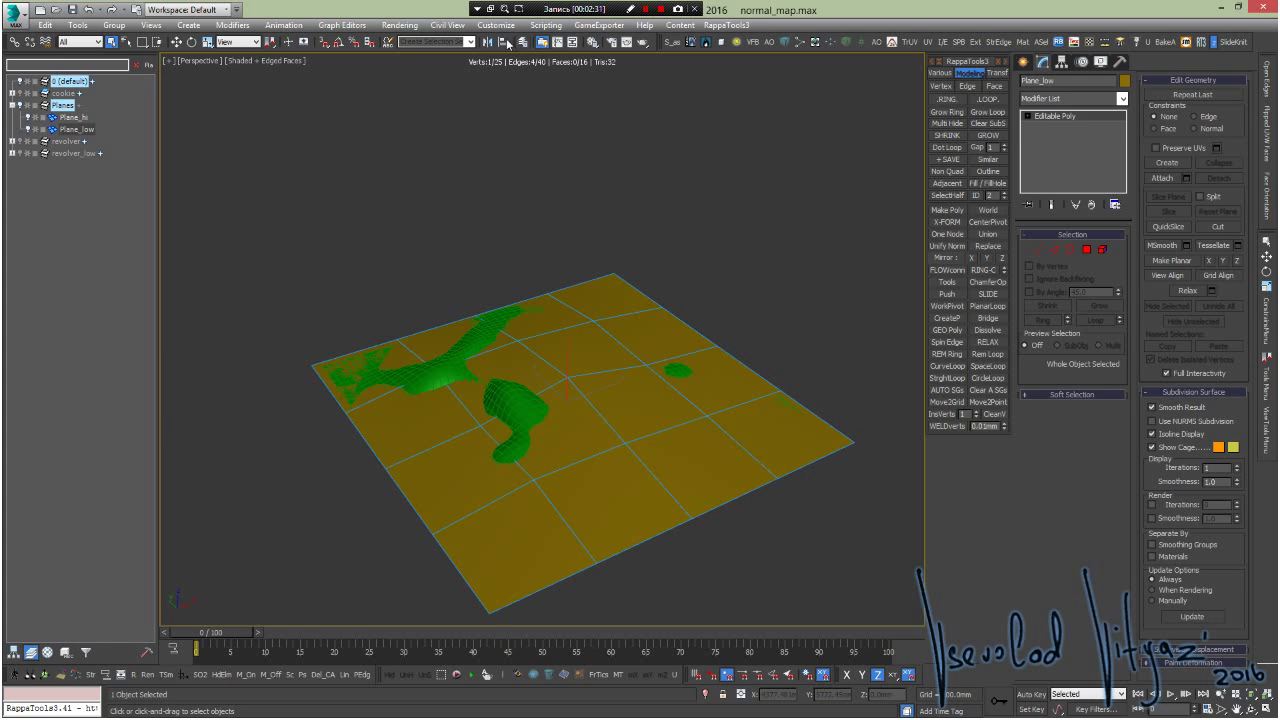
# - Bring up Rendering > Render To Texture and move its window higher on screen
pyautogui.click(400, 25)
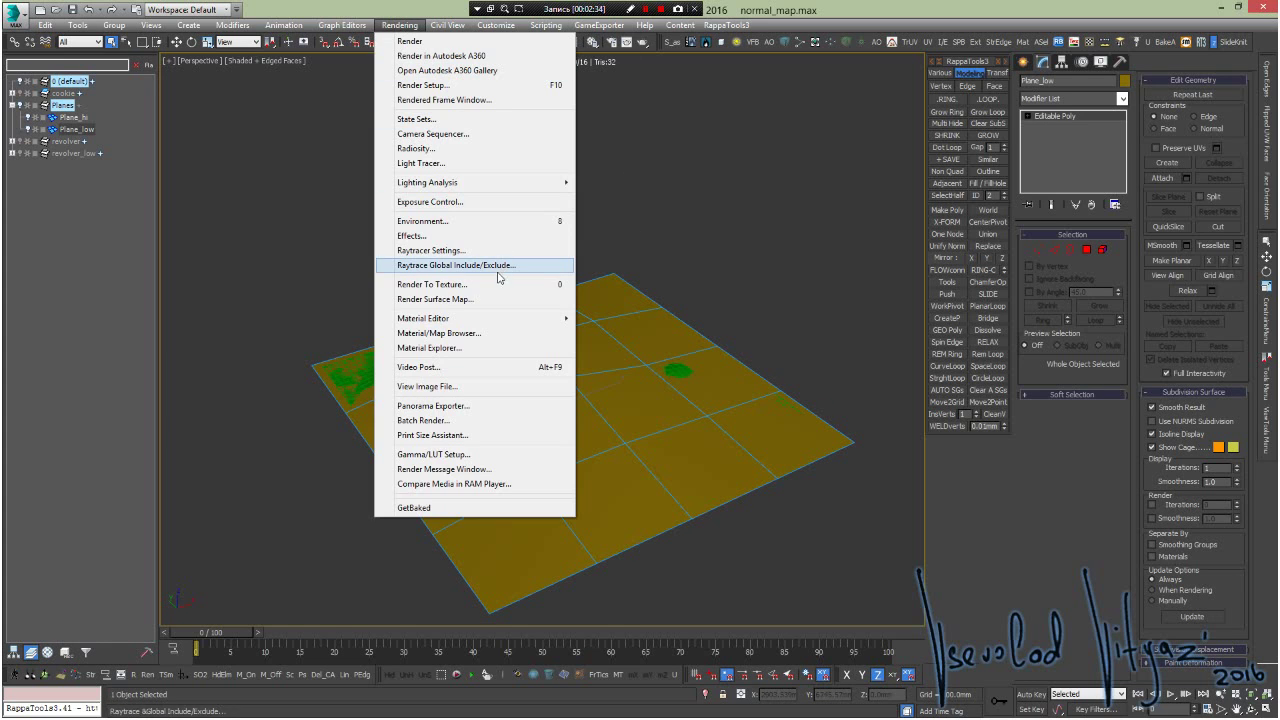
pyautogui.click(488, 289)
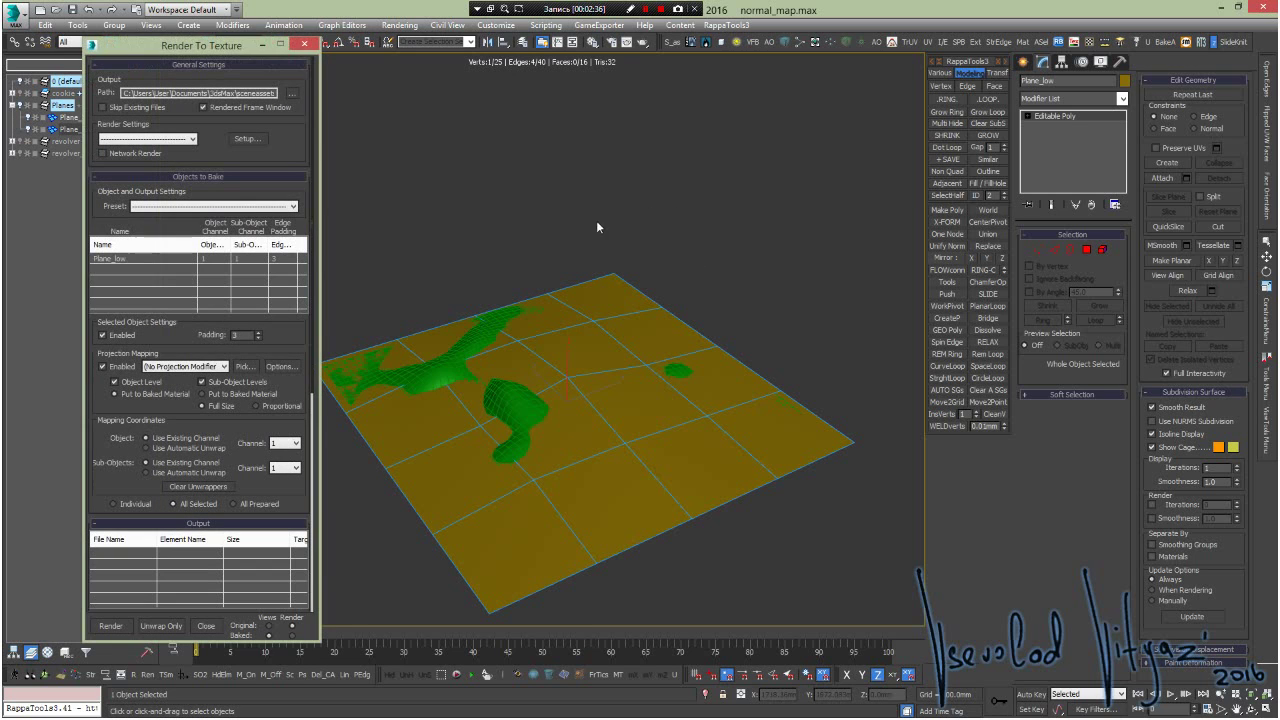
pyautogui.keyDown('alt'); pyautogui.moveTo(596, 220); pyautogui.dragTo(786, 268, button='middle'); pyautogui.keyUp('alt')
pyautogui.moveTo(609, 244)
pyautogui.keyDown('alt'); pyautogui.mouseDown(button='middle')
pyautogui.moveTo(691, 267)
pyautogui.moveTo(362, 58)
pyautogui.mouseUp(button='middle'); pyautogui.keyUp('alt')
pyautogui.click(305, 45)
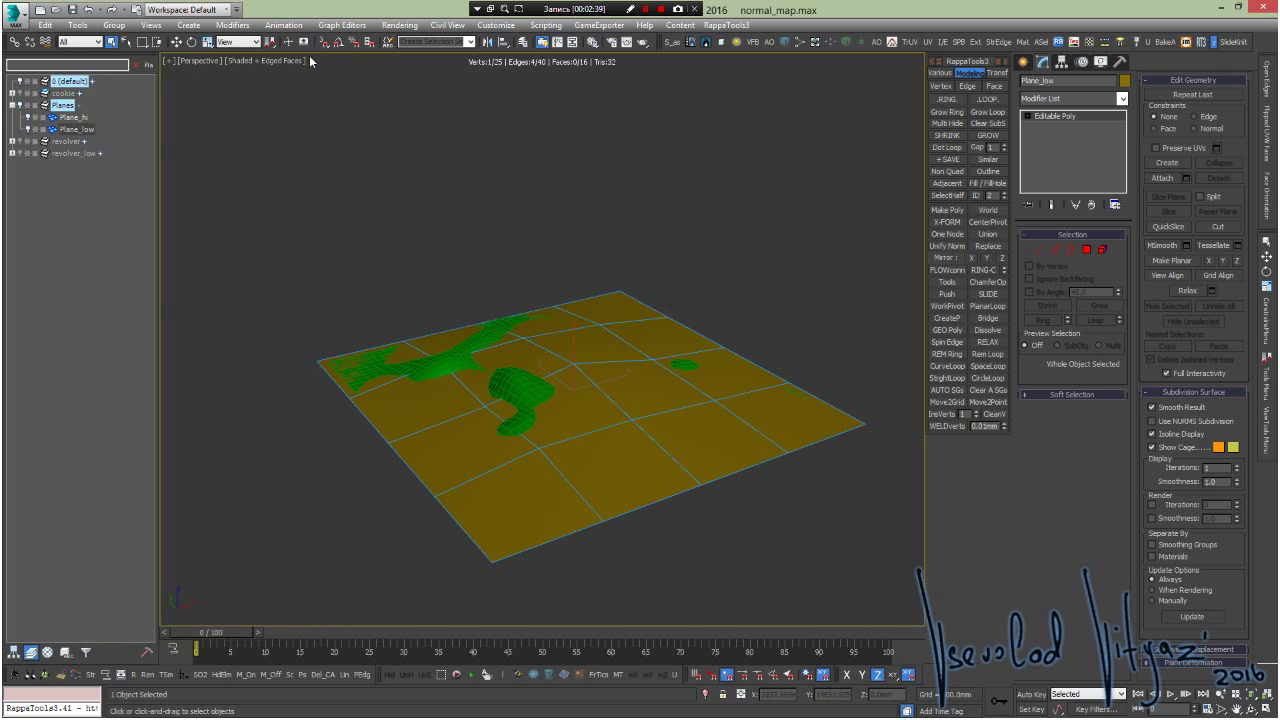
pyautogui.press('0')
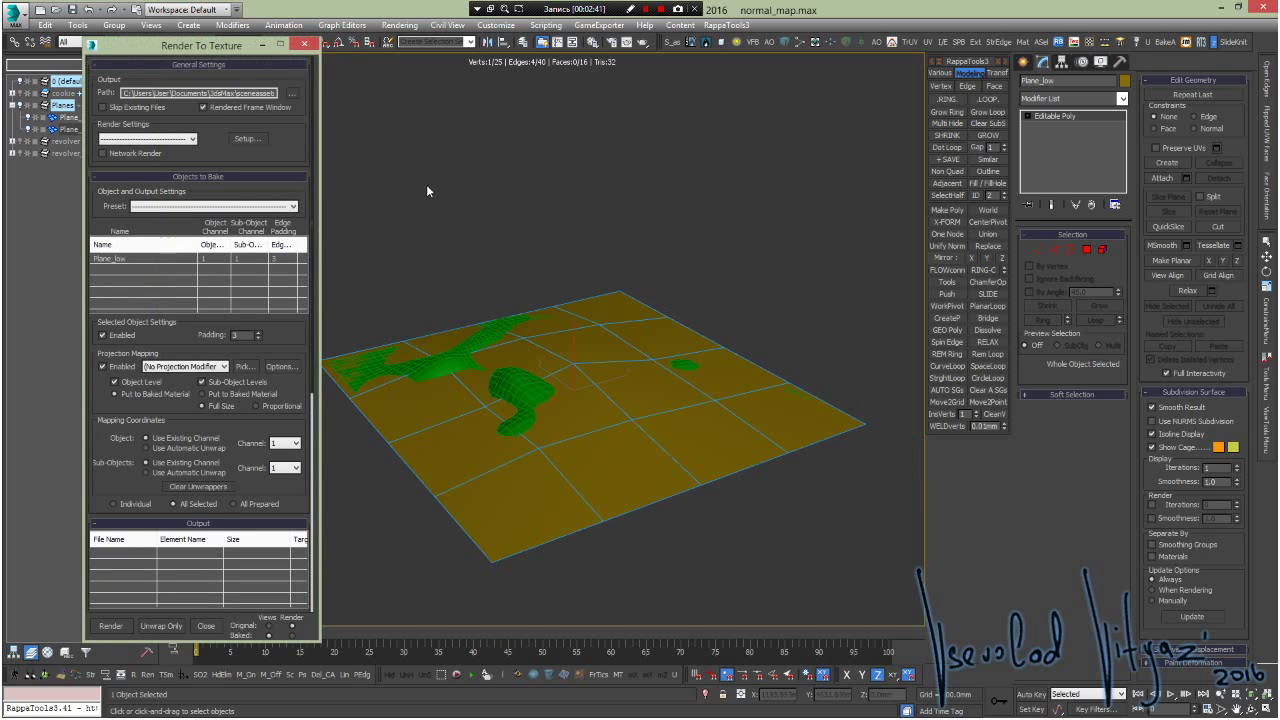
pyautogui.moveTo(426, 184)
pyautogui.keyDown('alt'); pyautogui.mouseDown(button='middle')
pyautogui.moveTo(480, 195)
pyautogui.moveTo(607, 275)
pyautogui.mouseUp(button='middle'); pyautogui.keyUp('alt')
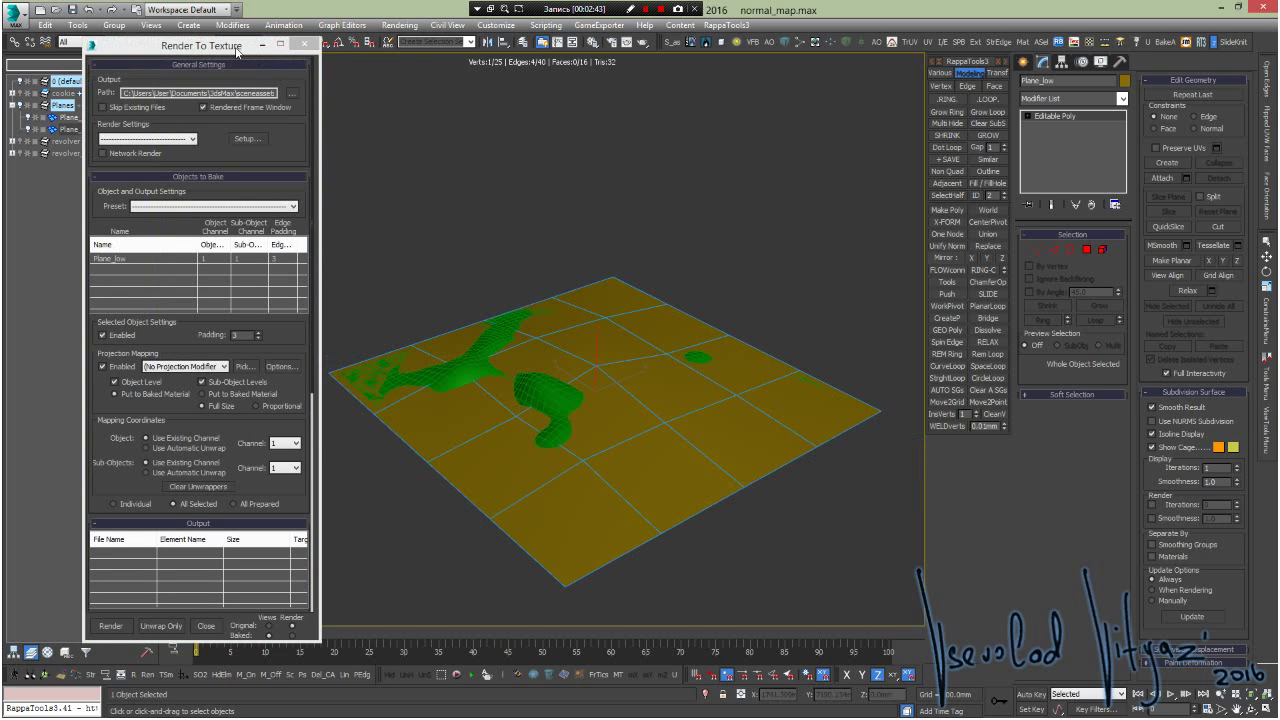
pyautogui.moveTo(237, 46); pyautogui.dragTo(243, 17)
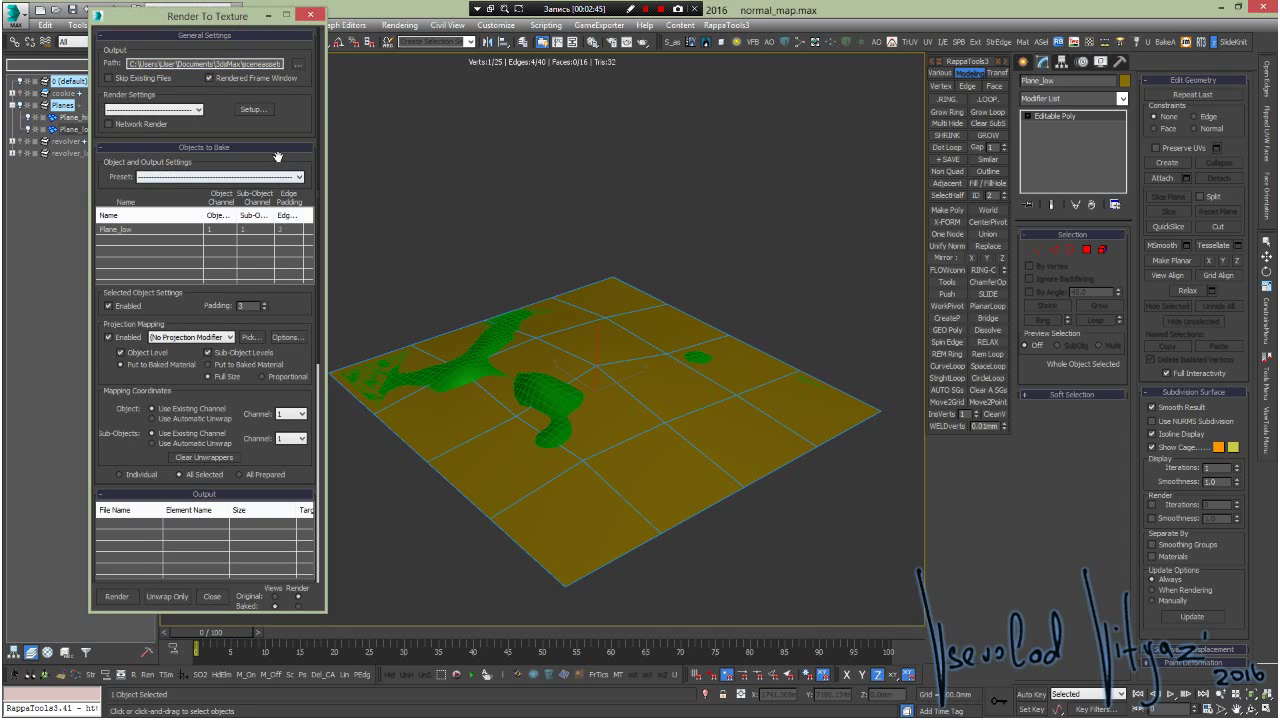
# - Select Plane_low as the object to bake in Render To Texture
pyautogui.click(624, 274)
pyautogui.click(610, 290)
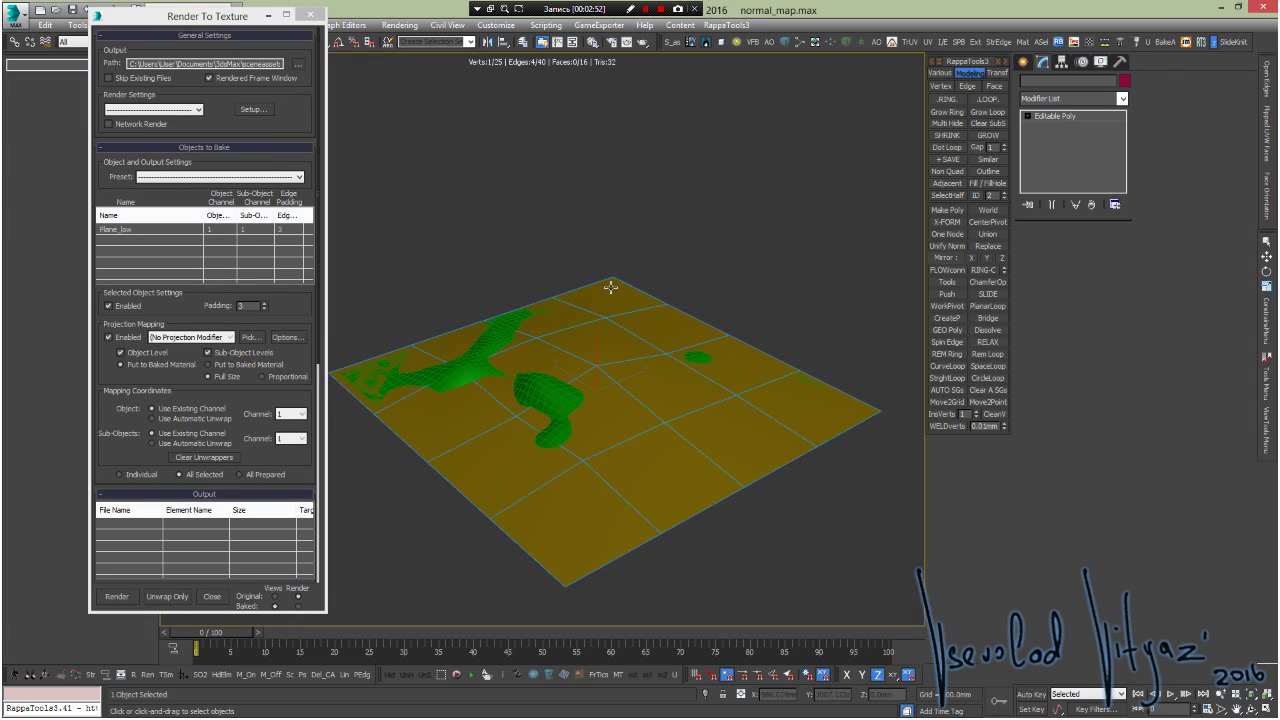
pyautogui.click(126, 230)
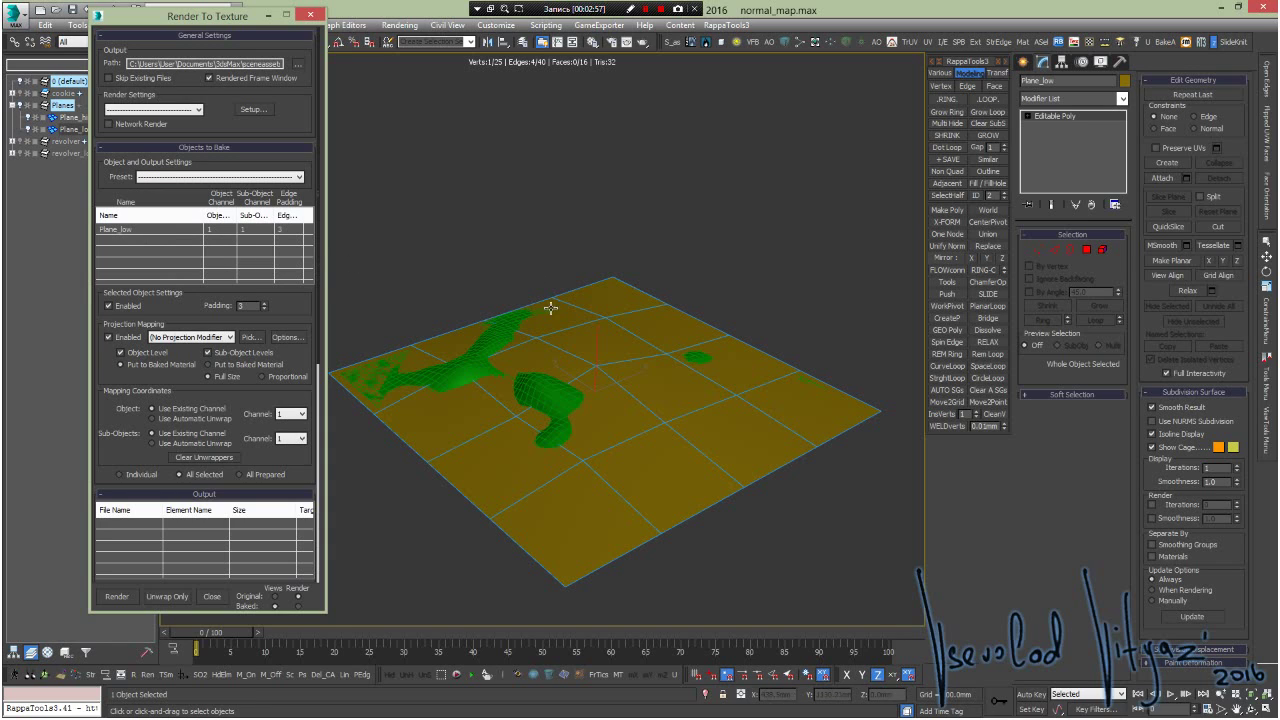
pyautogui.keyDown('alt'); pyautogui.moveTo(551, 306); pyautogui.dragTo(529, 257, button='middle'); pyautogui.keyUp('alt')
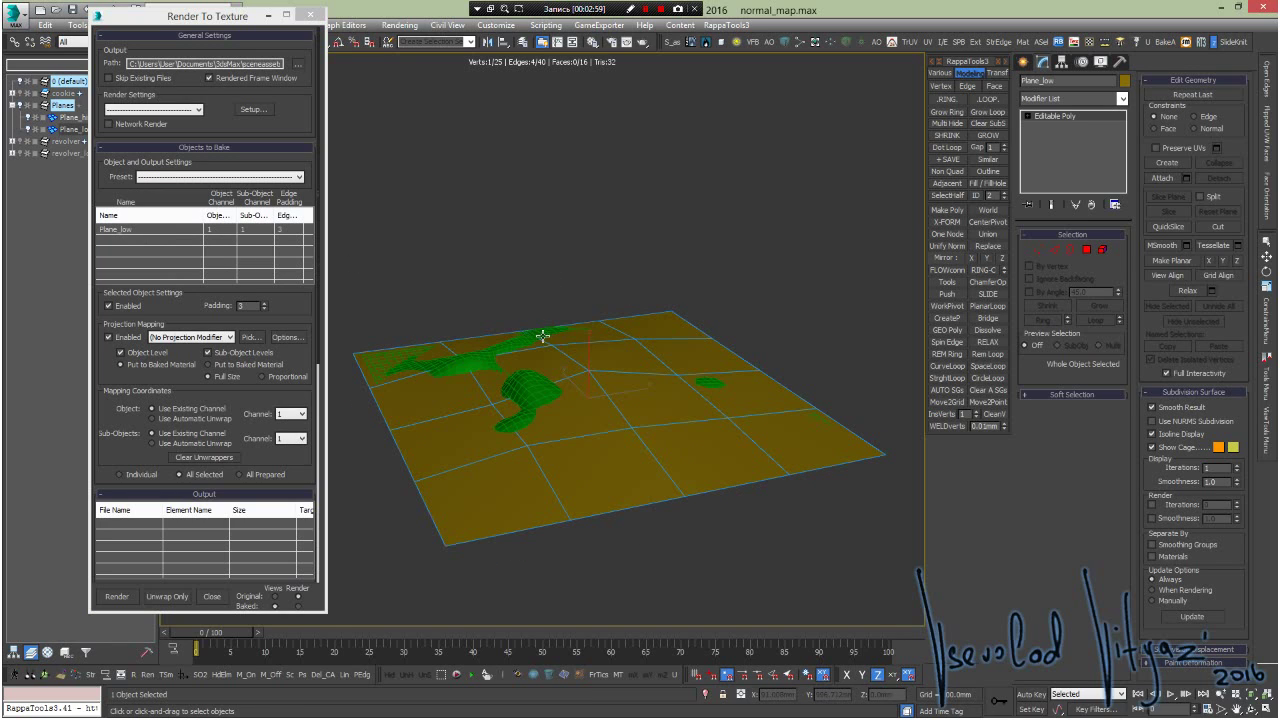
pyautogui.moveTo(526, 371)
pyautogui.keyDown('alt'); pyautogui.mouseDown(button='middle')
pyautogui.moveTo(534, 314)
pyautogui.moveTo(560, 331)
pyautogui.mouseUp(button='middle'); pyautogui.keyUp('alt')
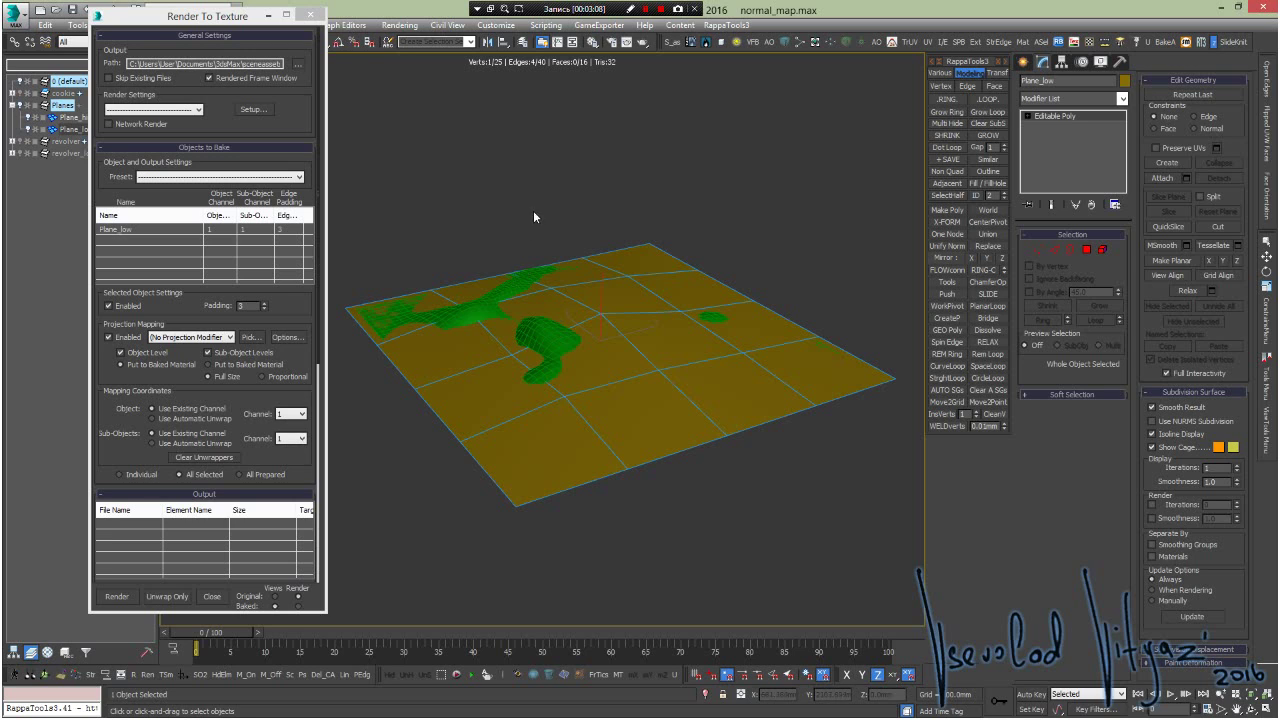
pyautogui.moveTo(533, 210)
pyautogui.keyDown('alt'); pyautogui.mouseDown(button='middle')
pyautogui.moveTo(612, 316)
pyautogui.moveTo(378, 297)
pyautogui.mouseUp(button='middle'); pyautogui.keyUp('alt')
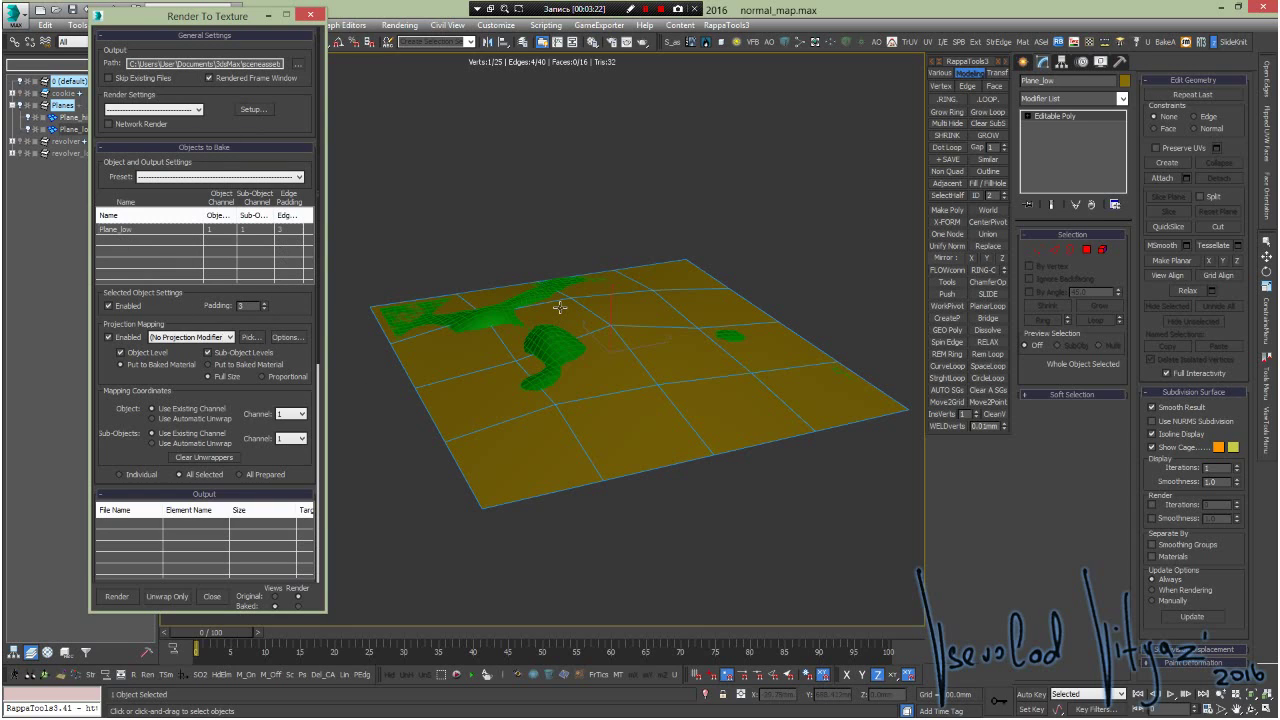
pyautogui.keyDown('alt'); pyautogui.moveTo(637, 297); pyautogui.dragTo(523, 300, button='middle'); pyautogui.keyUp('alt')
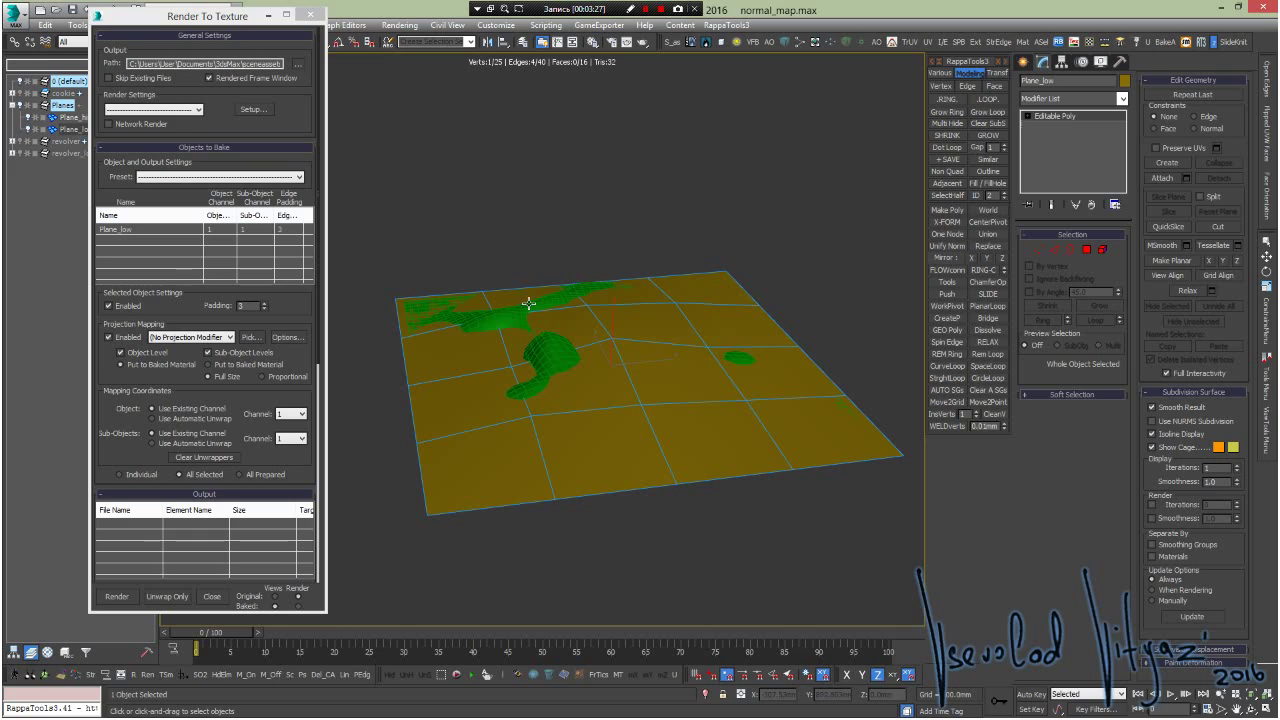
# - Set edge Padding to 4, enable Projection Mapping and add a Projection modifier
pyautogui.click(265, 304)
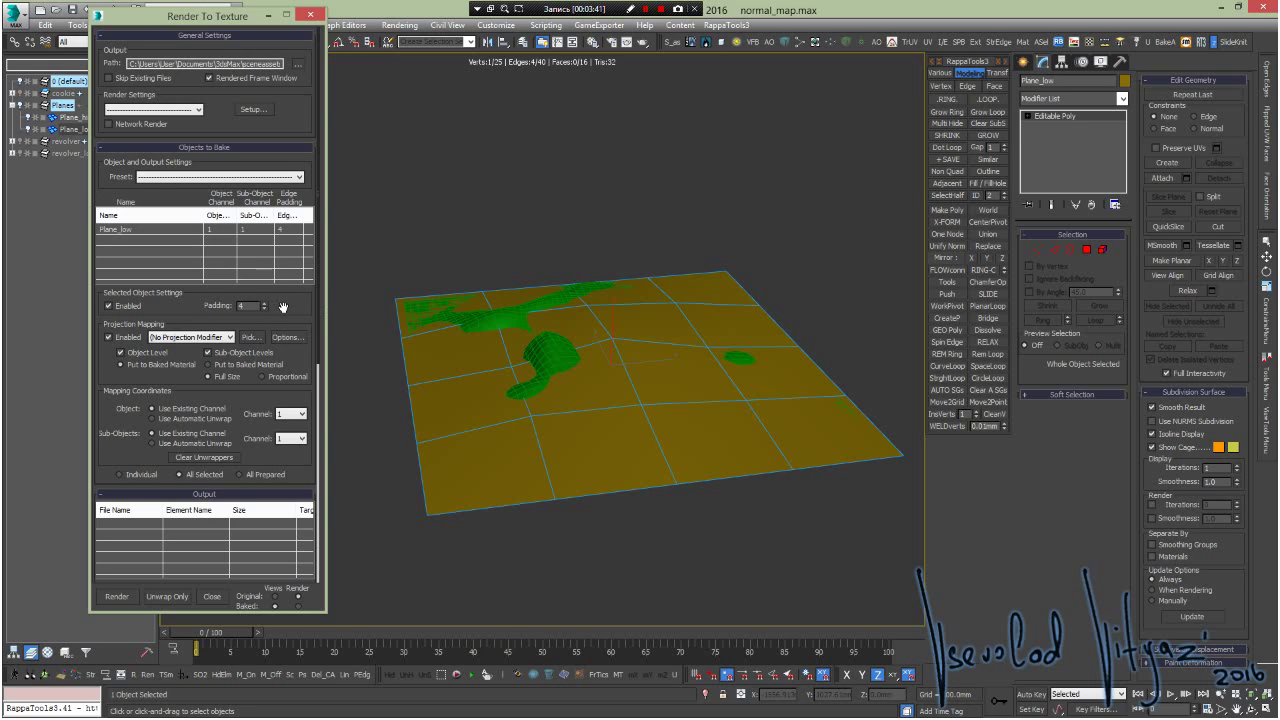
pyautogui.moveTo(284, 305); pyautogui.dragTo(299, 233)
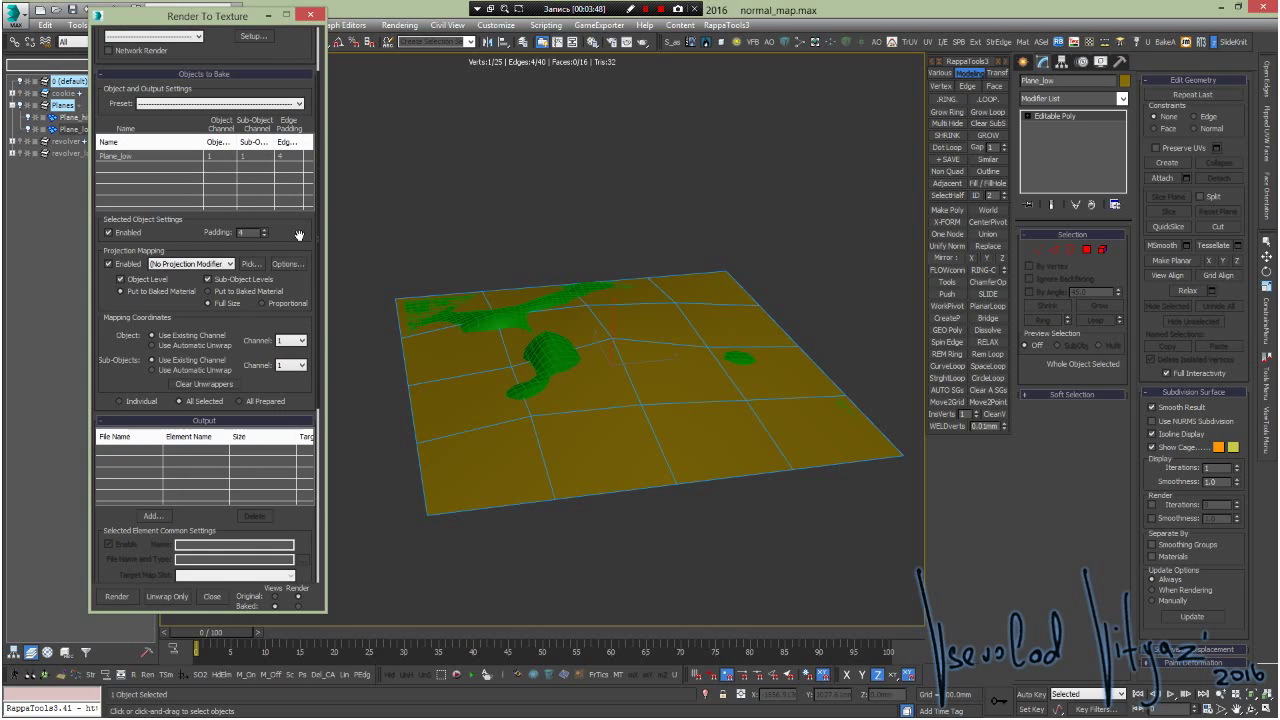
pyautogui.click(131, 266)
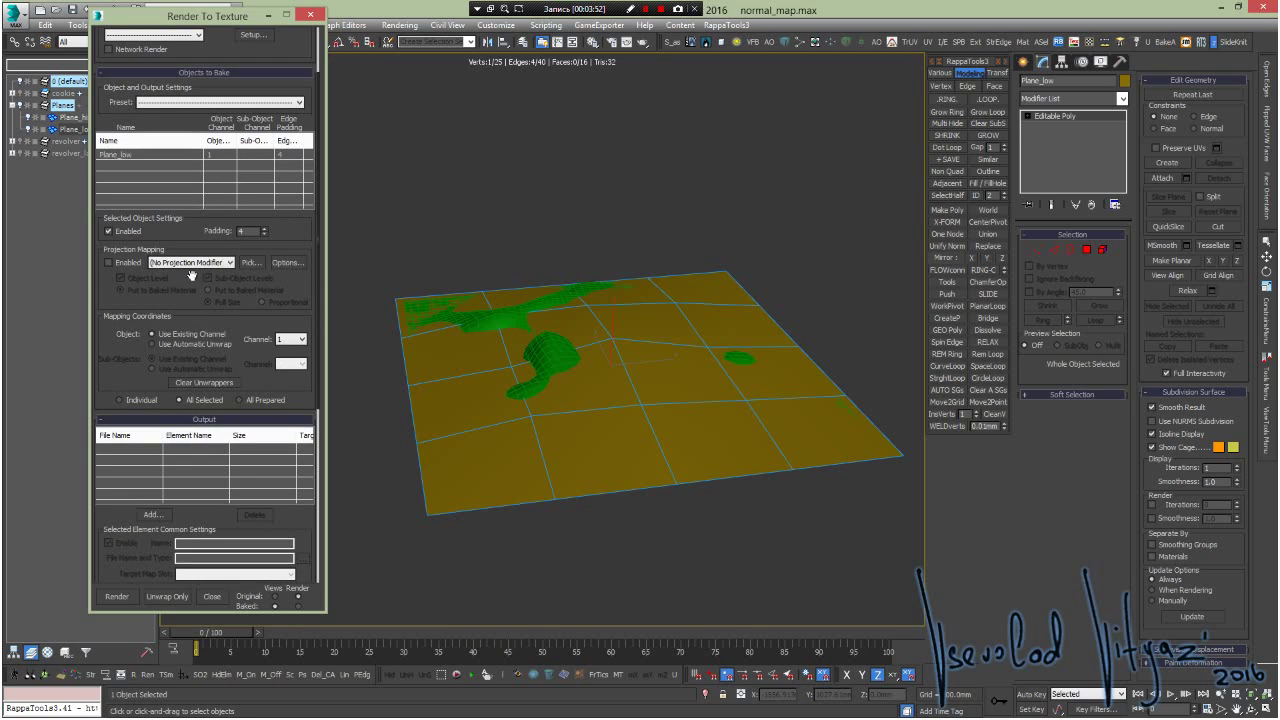
pyautogui.click(111, 262)
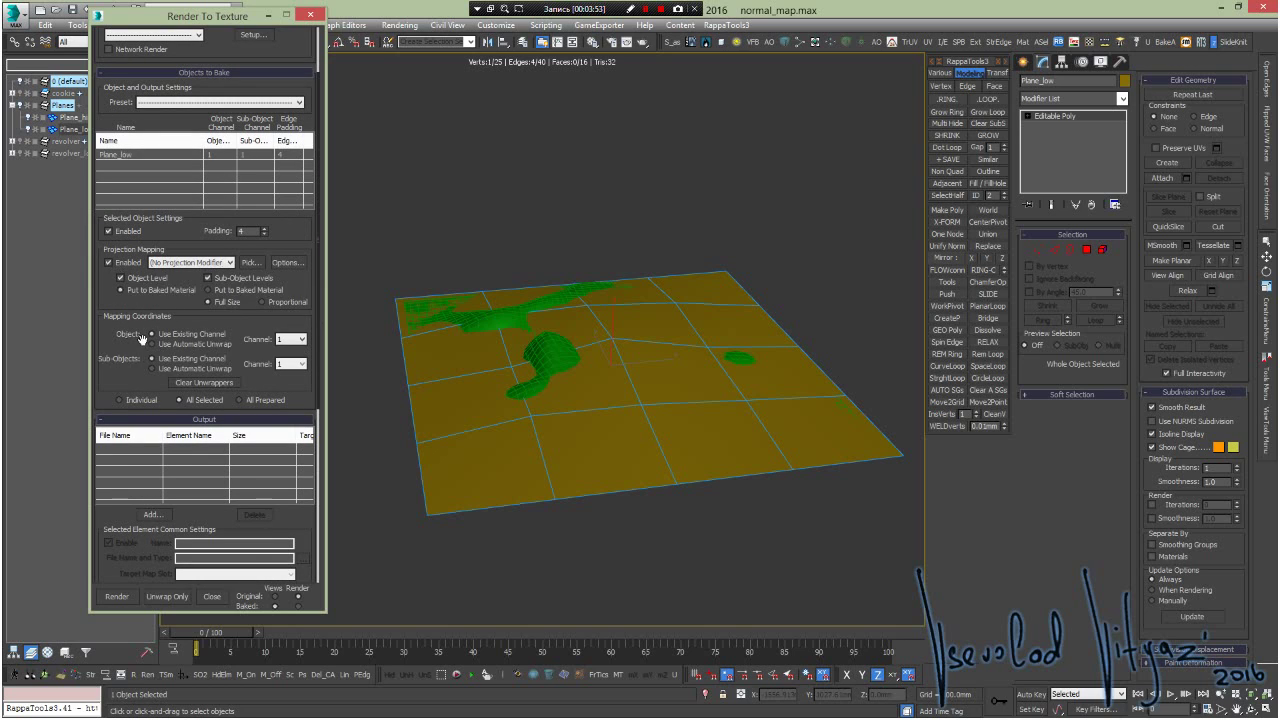
pyautogui.click(205, 262)
pyautogui.click(222, 274)
pyautogui.click(251, 263)
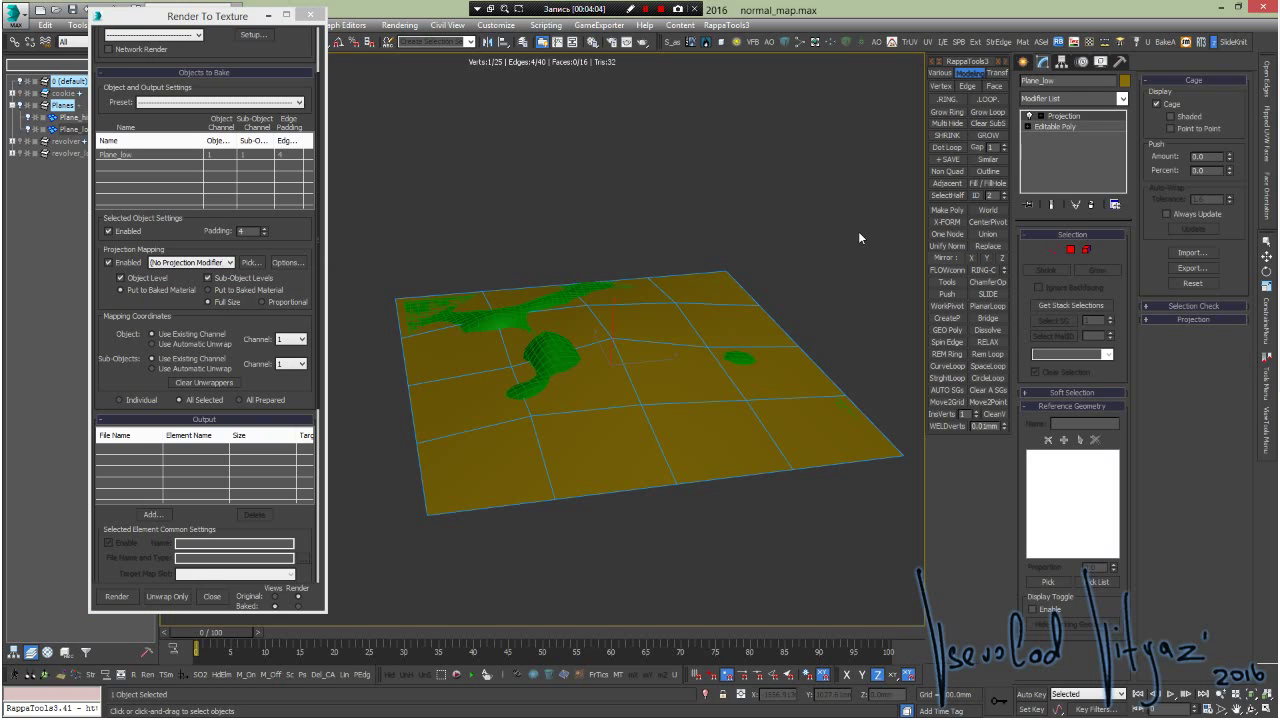
# - Choose Plane_hi from the Add Targets list as Plane_low's projection source
pyautogui.click(1096, 581)
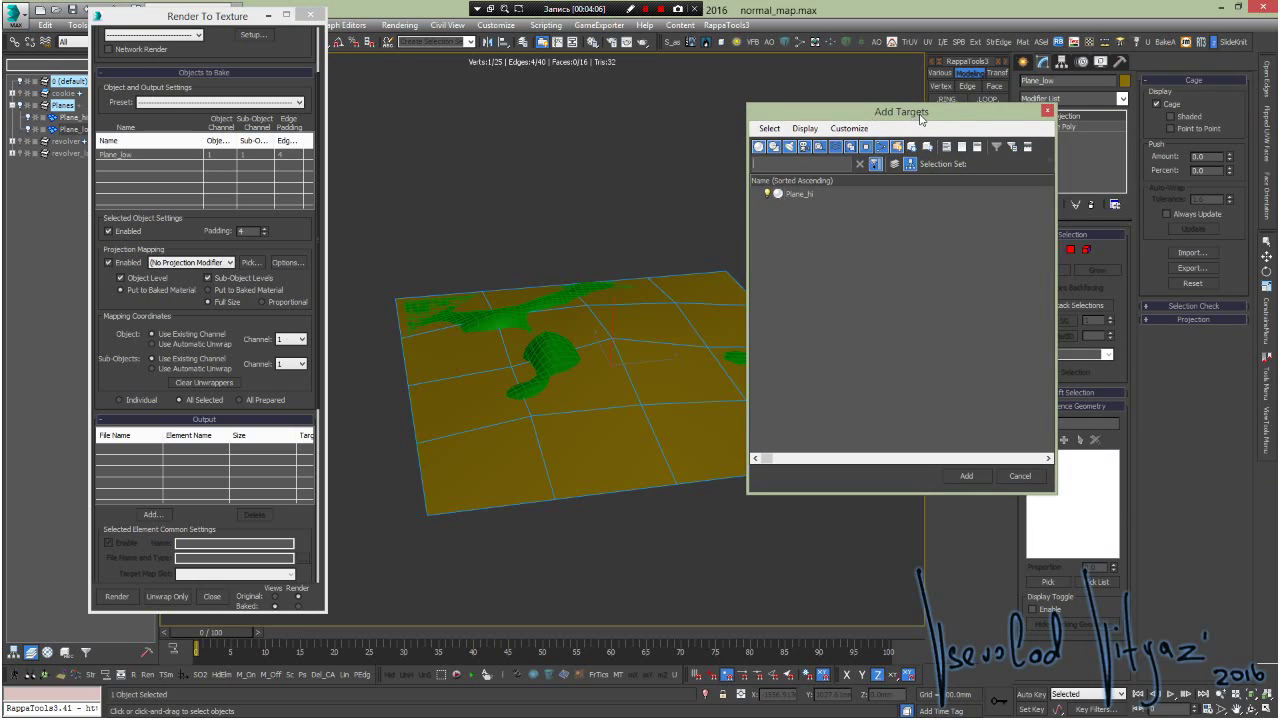
pyautogui.moveTo(920, 118); pyautogui.dragTo(805, 121)
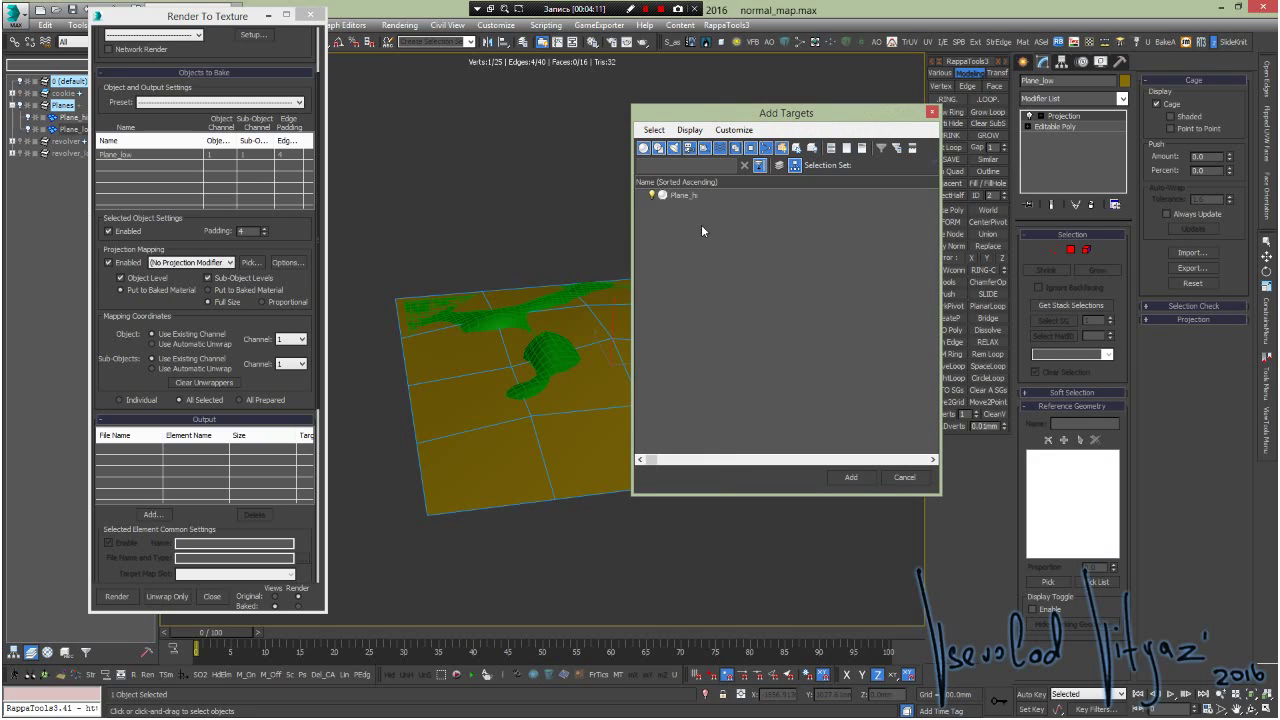
pyautogui.click(686, 195)
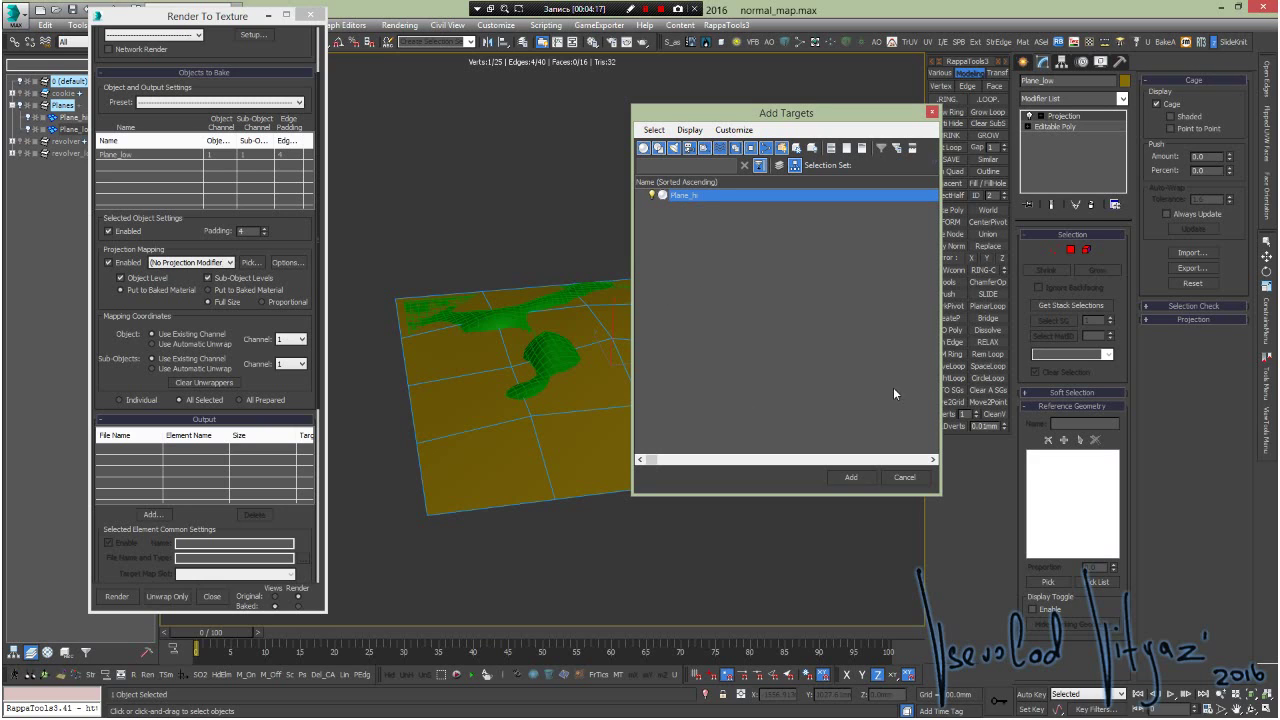
pyautogui.click(845, 477)
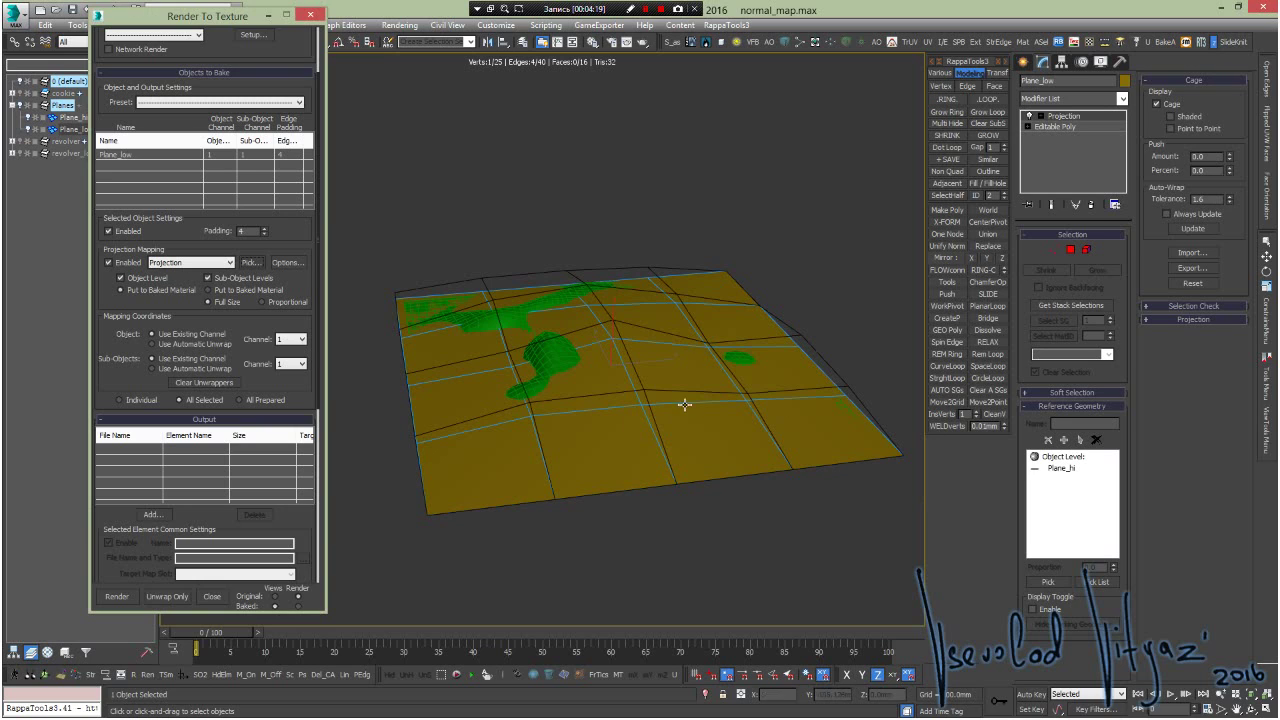
pyautogui.moveTo(622, 401)
pyautogui.keyDown('alt'); pyautogui.mouseDown(button='middle')
pyautogui.moveTo(649, 357)
pyautogui.moveTo(620, 357)
pyautogui.moveTo(658, 370)
pyautogui.moveTo(620, 387)
pyautogui.moveTo(674, 386)
pyautogui.mouseUp(button='middle'); pyautogui.keyUp('alt')
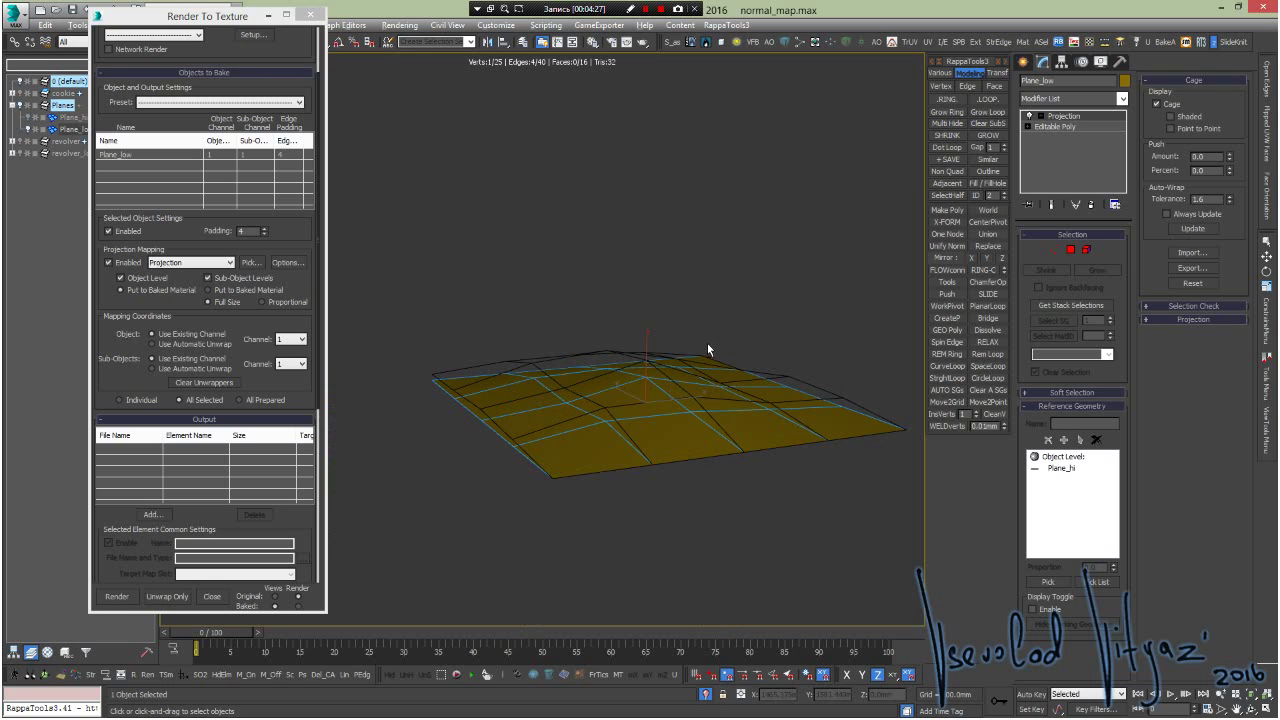
pyautogui.moveTo(707, 343)
pyautogui.keyDown('alt'); pyautogui.mouseDown(button='middle')
pyautogui.moveTo(683, 360)
pyautogui.moveTo(692, 396)
pyautogui.moveTo(710, 334)
pyautogui.moveTo(570, 352)
pyautogui.moveTo(646, 371)
pyautogui.moveTo(629, 434)
pyautogui.moveTo(626, 405)
pyautogui.moveTo(580, 400)
pyautogui.moveTo(666, 409)
pyautogui.mouseUp(button='middle'); pyautogui.keyUp('alt')
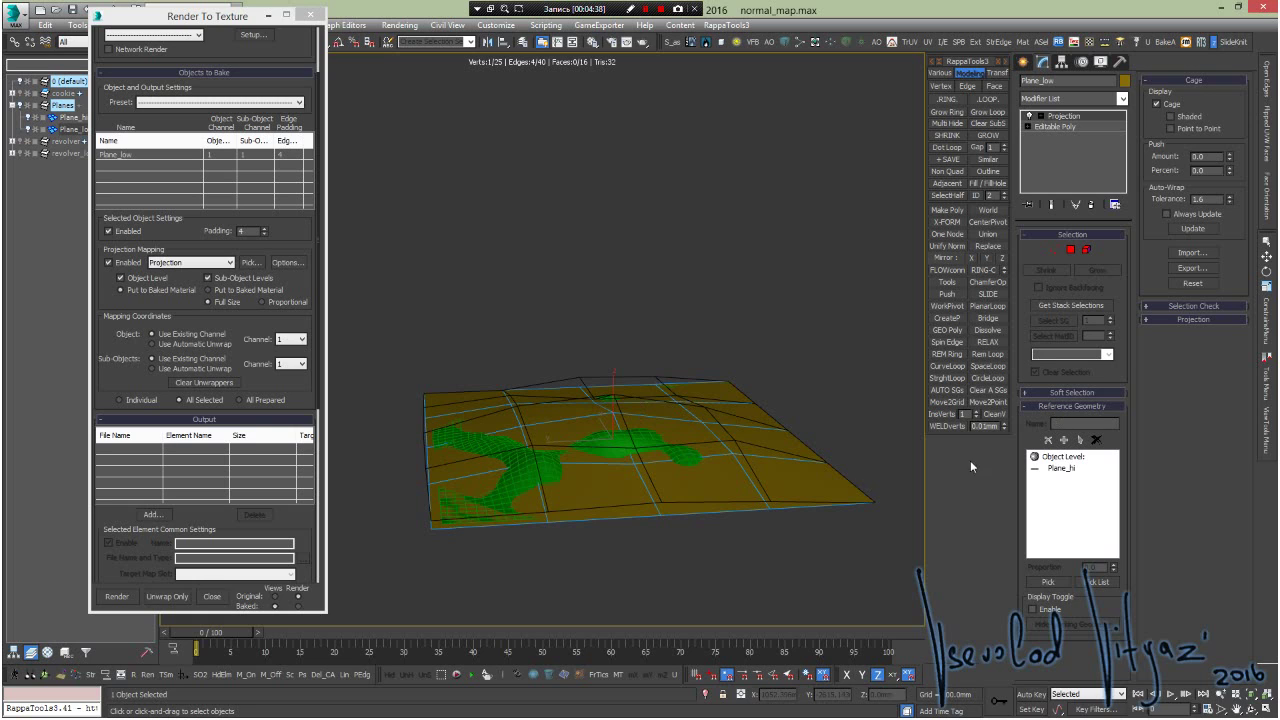
pyautogui.keyDown('alt'); pyautogui.moveTo(604, 360); pyautogui.dragTo(600, 366, button='middle'); pyautogui.keyUp('alt')
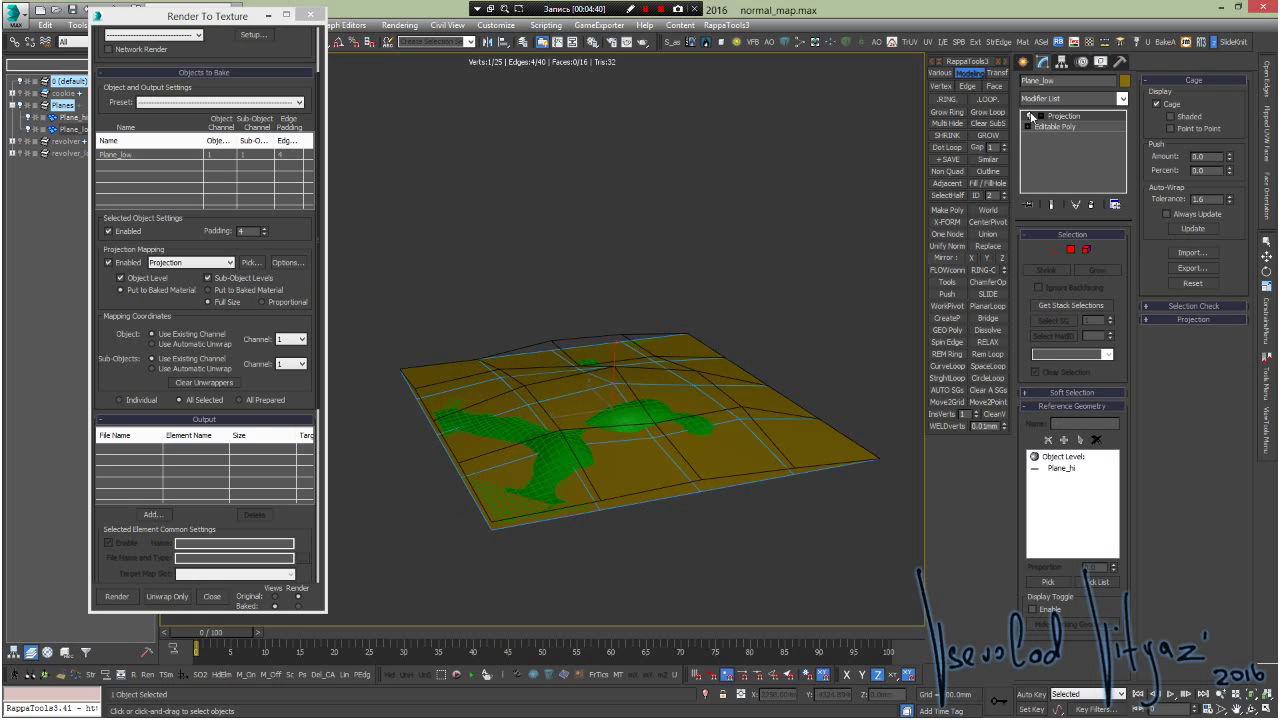
pyautogui.click(1068, 125)
pyautogui.moveTo(731, 276)
pyautogui.keyDown('alt'); pyautogui.mouseDown(button='middle')
pyautogui.moveTo(751, 249)
pyautogui.moveTo(571, 306)
pyautogui.moveTo(586, 277)
pyautogui.moveTo(643, 260)
pyautogui.moveTo(591, 246)
pyautogui.moveTo(683, 294)
pyautogui.moveTo(581, 298)
pyautogui.moveTo(694, 280)
pyautogui.moveTo(653, 209)
pyautogui.moveTo(608, 220)
pyautogui.moveTo(741, 213)
pyautogui.moveTo(682, 250)
pyautogui.moveTo(546, 258)
pyautogui.moveTo(757, 237)
pyautogui.mouseUp(button='middle'); pyautogui.keyUp('alt')
pyautogui.click(646, 9)
pyautogui.click(646, 9)
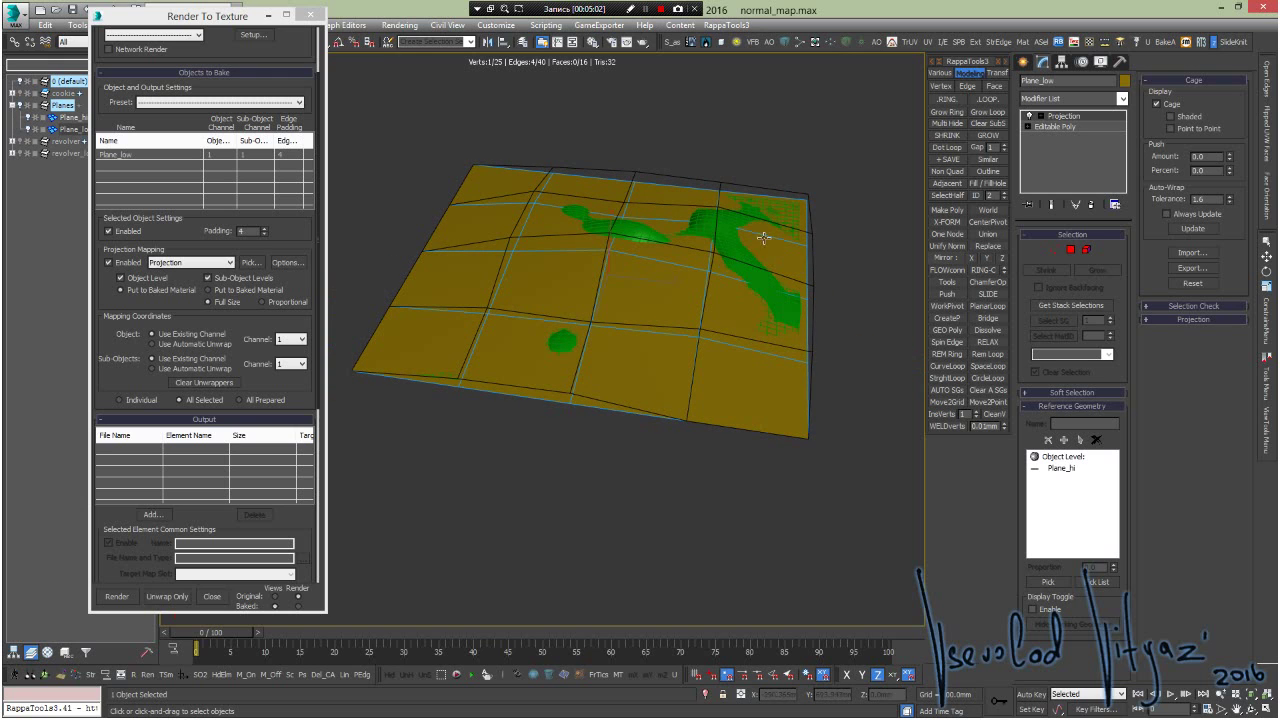
pyautogui.moveTo(728, 297)
pyautogui.keyDown('alt'); pyautogui.mouseDown(button='middle')
pyautogui.moveTo(640, 277)
pyautogui.moveTo(628, 256)
pyautogui.mouseUp(button='middle'); pyautogui.keyUp('alt')
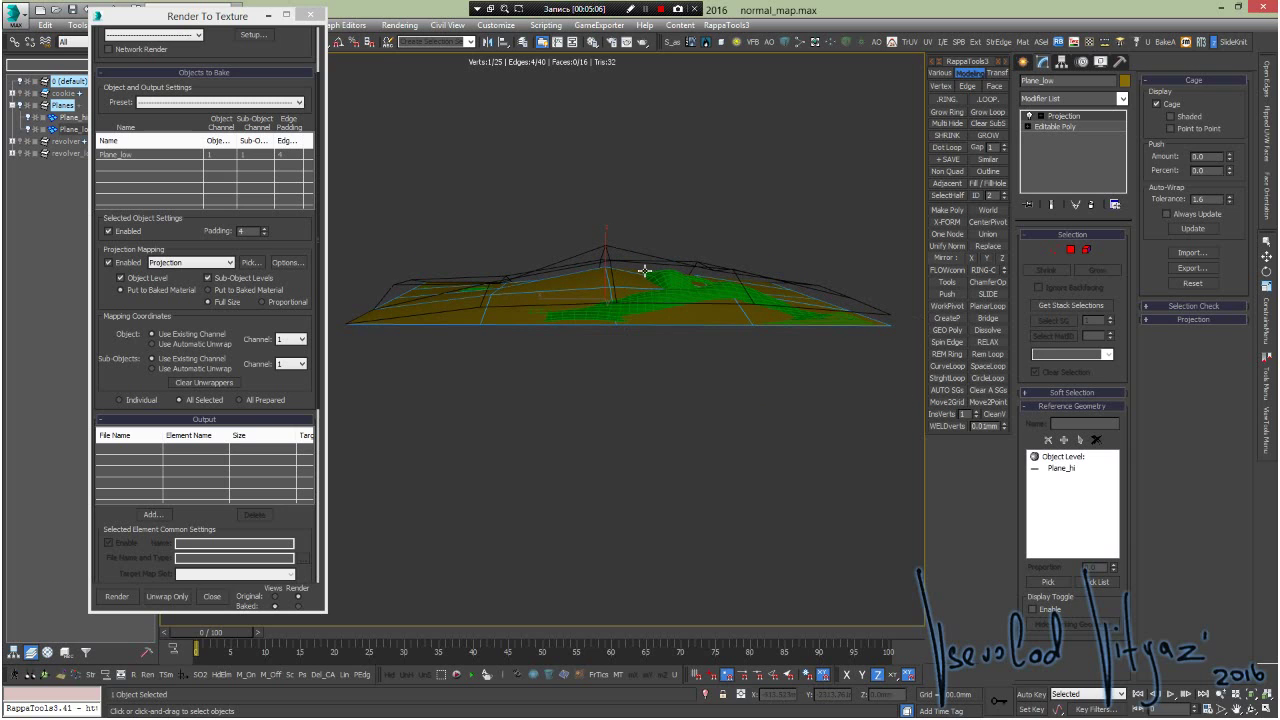
pyautogui.moveTo(665, 266)
pyautogui.keyDown('alt'); pyautogui.mouseDown(button='middle')
pyautogui.moveTo(699, 284)
pyautogui.moveTo(629, 251)
pyautogui.moveTo(654, 255)
pyautogui.moveTo(663, 309)
pyautogui.moveTo(708, 129)
pyautogui.mouseUp(button='middle'); pyautogui.keyUp('alt')
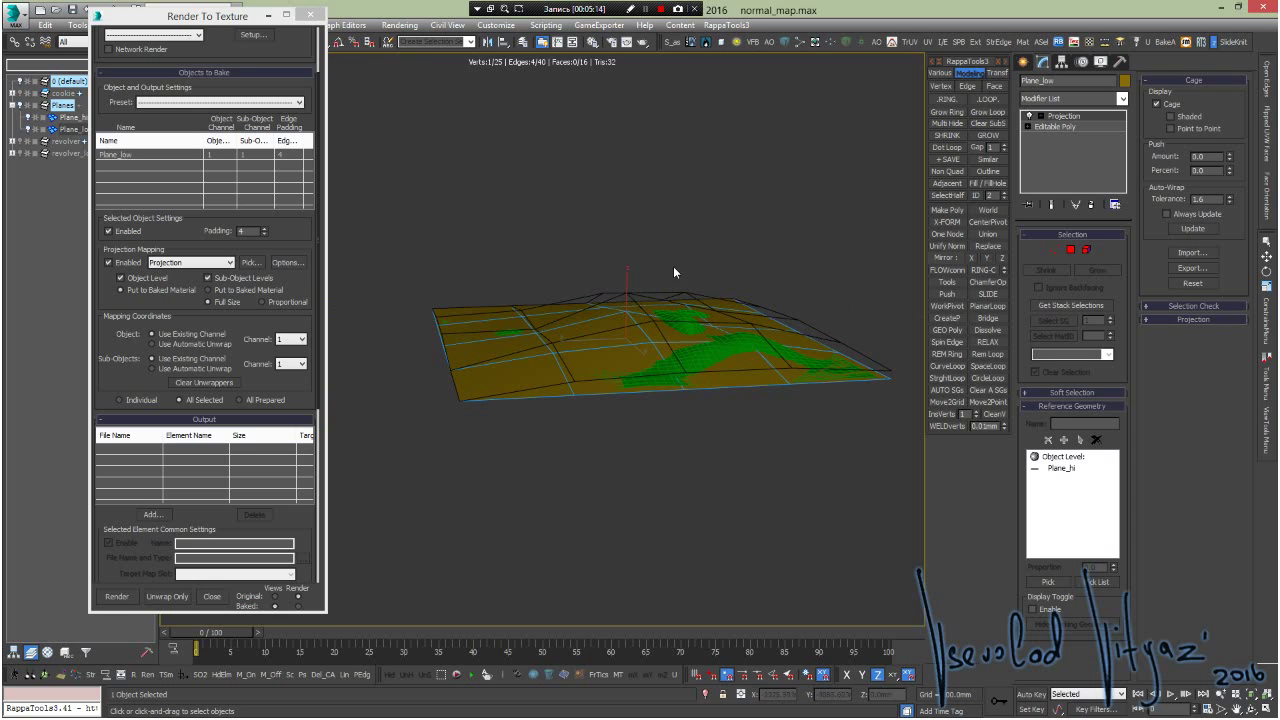
pyautogui.moveTo(673, 266)
pyautogui.keyDown('alt'); pyautogui.mouseDown(button='middle')
pyautogui.moveTo(626, 285)
pyautogui.moveTo(740, 286)
pyautogui.moveTo(749, 306)
pyautogui.moveTo(640, 331)
pyautogui.moveTo(663, 294)
pyautogui.moveTo(737, 266)
pyautogui.moveTo(624, 275)
pyautogui.moveTo(782, 300)
pyautogui.mouseUp(button='middle'); pyautogui.keyUp('alt')
pyautogui.moveTo(782, 235)
pyautogui.keyDown('alt'); pyautogui.mouseDown(button='middle')
pyautogui.moveTo(560, 263)
pyautogui.moveTo(635, 242)
pyautogui.moveTo(656, 270)
pyautogui.moveTo(636, 268)
pyautogui.mouseUp(button='middle'); pyautogui.keyUp('alt')
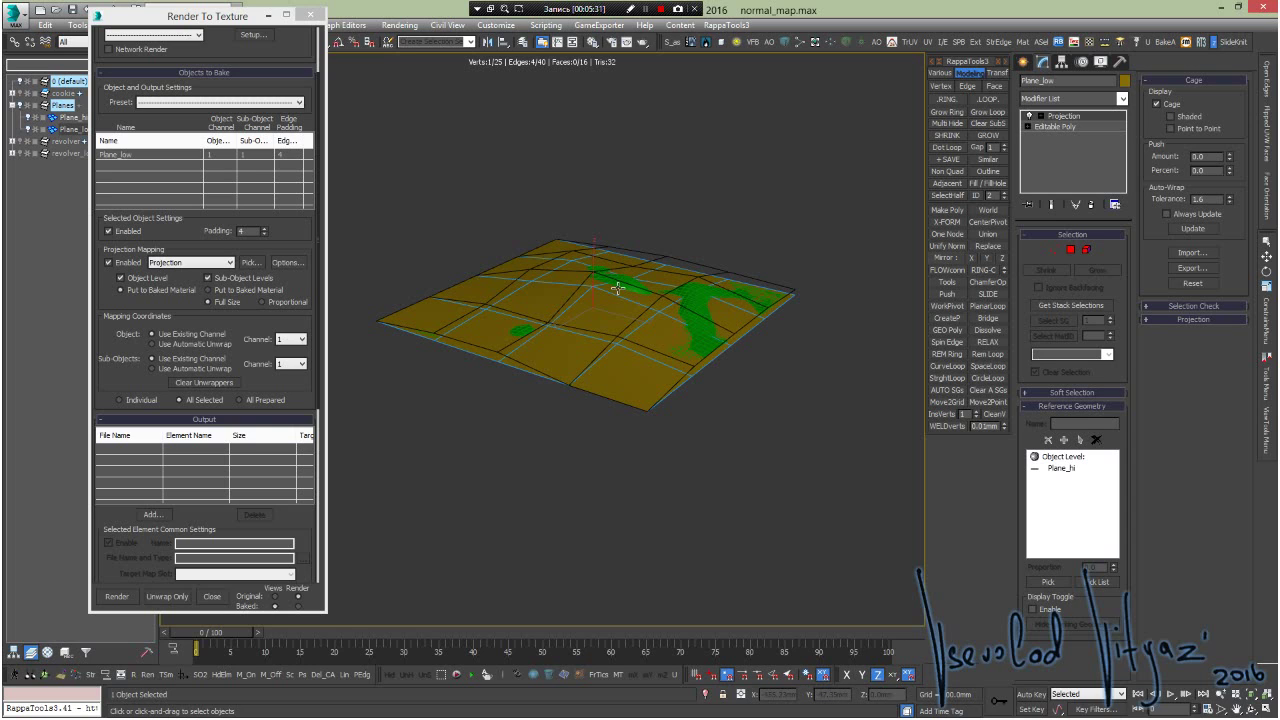
pyautogui.moveTo(657, 277)
pyautogui.keyDown('alt'); pyautogui.mouseDown(button='middle')
pyautogui.moveTo(642, 259)
pyautogui.moveTo(815, 297)
pyautogui.mouseUp(button='middle'); pyautogui.keyUp('alt')
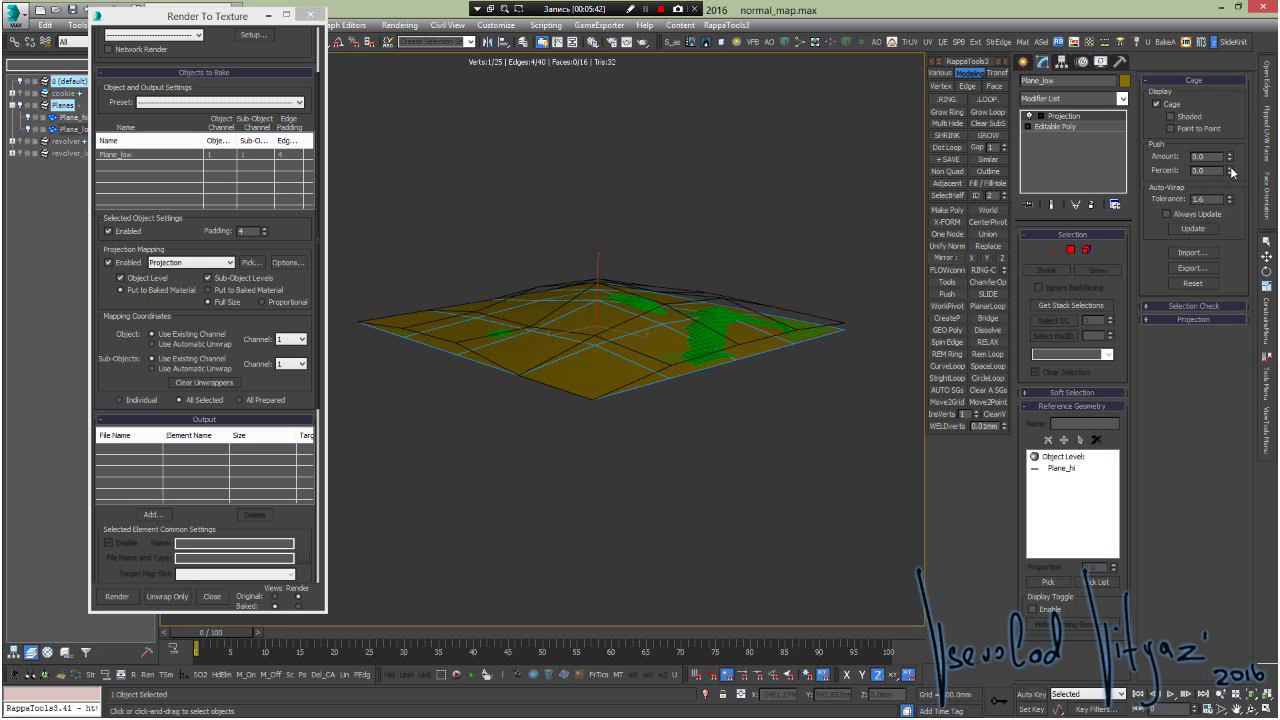
# - Shrink the cage onto the plane, then push it out to 2.07 to enclose Plane_hi
pyautogui.moveTo(1231, 172); pyautogui.dragTo(1221, 371)
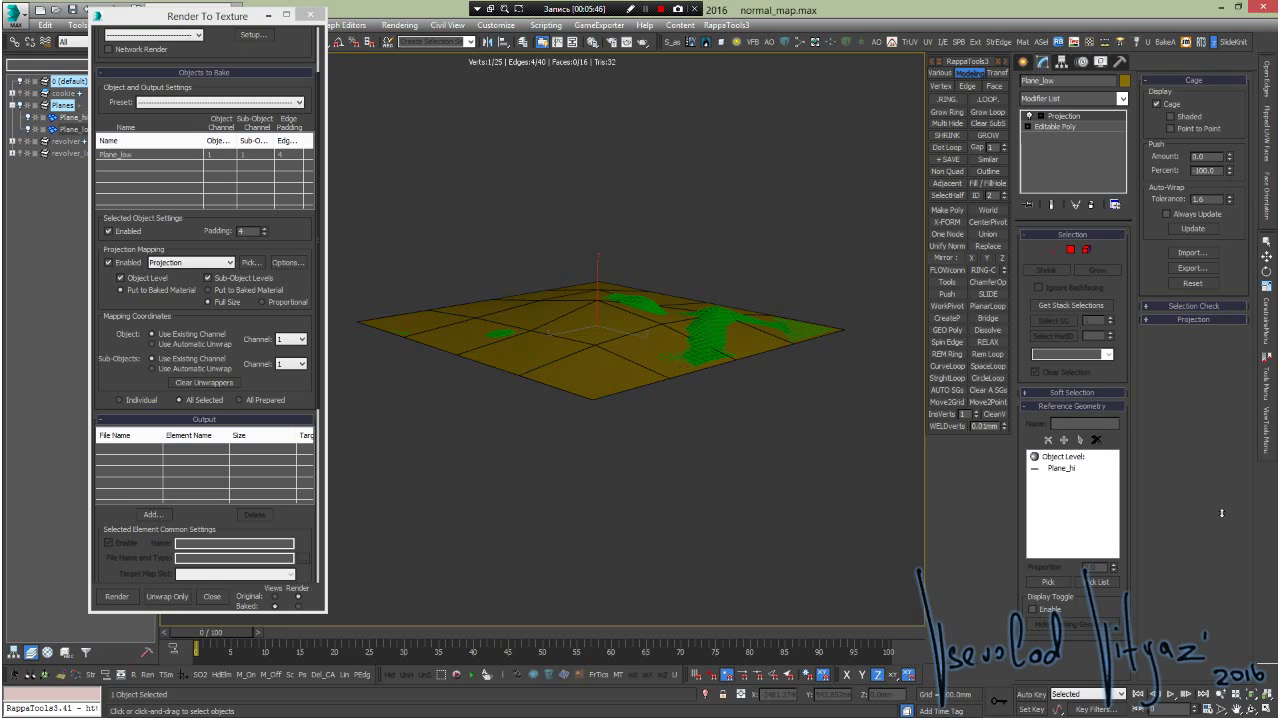
pyautogui.moveTo(826, 436)
pyautogui.keyDown('alt'); pyautogui.mouseDown(button='middle')
pyautogui.moveTo(709, 380)
pyautogui.moveTo(745, 286)
pyautogui.mouseUp(button='middle'); pyautogui.keyUp('alt')
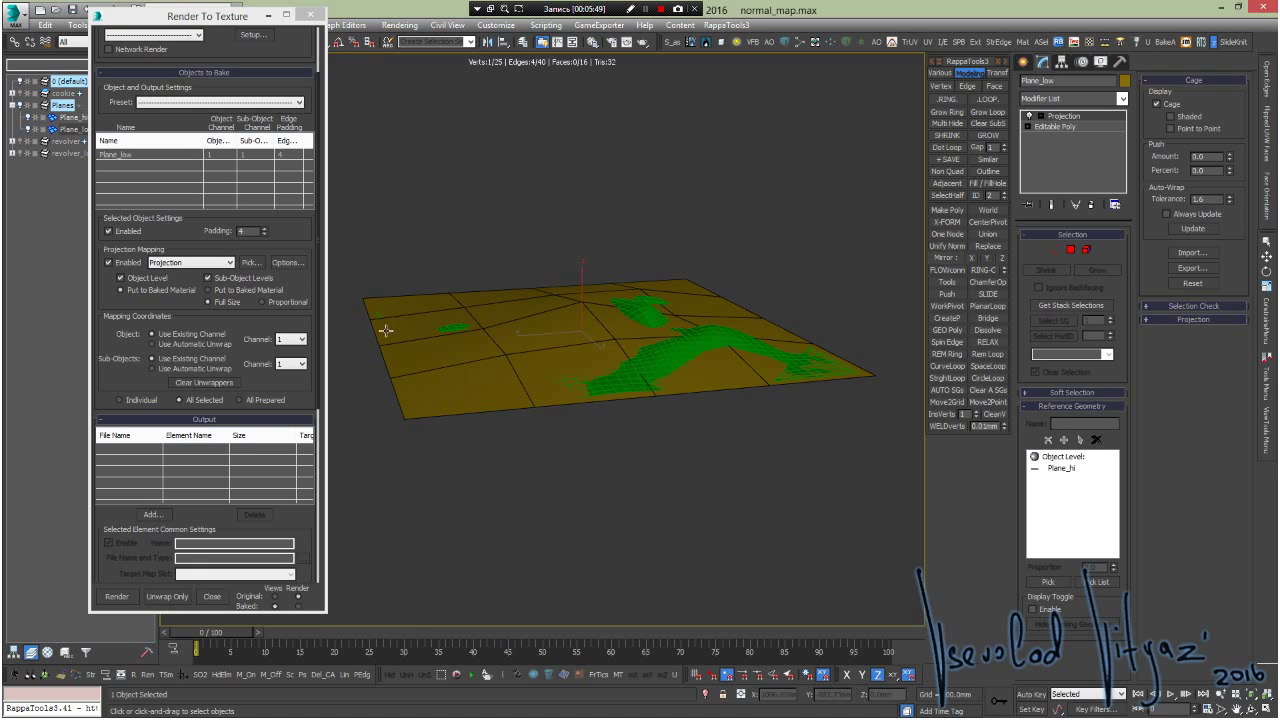
pyautogui.moveTo(666, 331)
pyautogui.keyDown('alt'); pyautogui.mouseDown(button='middle')
pyautogui.moveTo(737, 316)
pyautogui.moveTo(704, 299)
pyautogui.mouseUp(button='middle'); pyautogui.keyUp('alt')
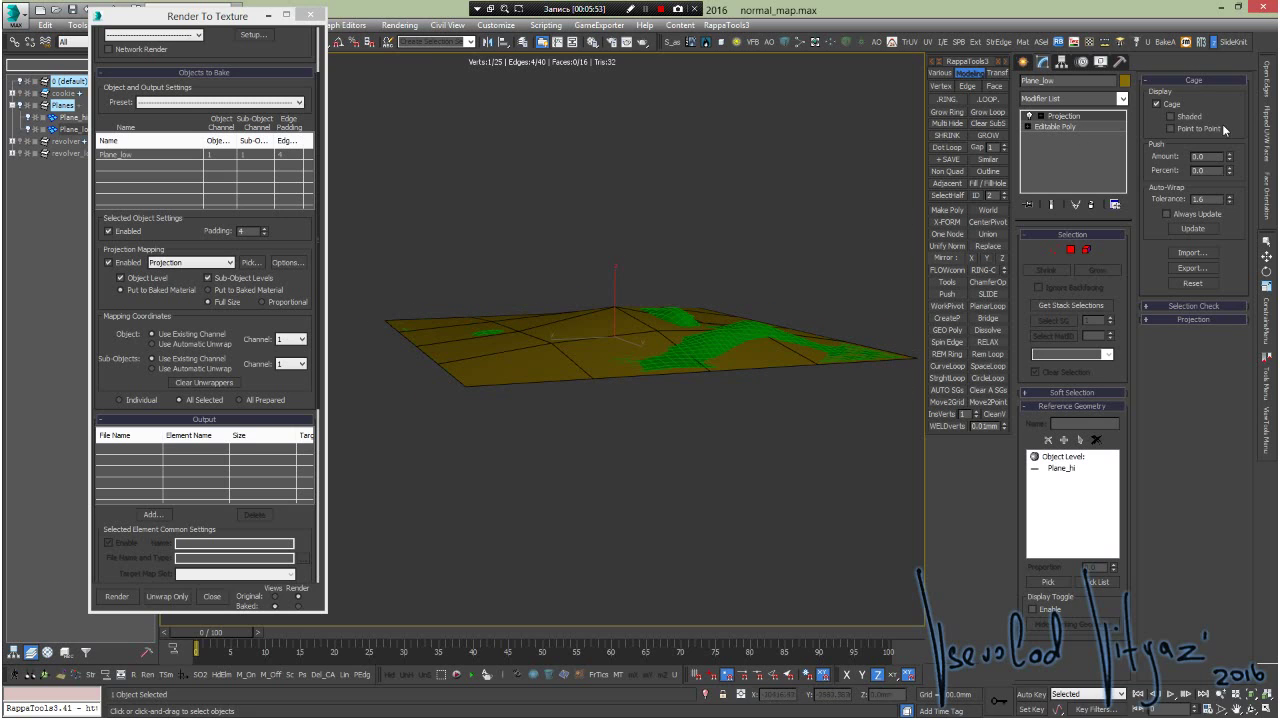
pyautogui.moveTo(1228, 157)
pyautogui.mouseDown()
pyautogui.moveTo(1227, 130)
pyautogui.moveTo(1228, 165)
pyautogui.mouseUp()
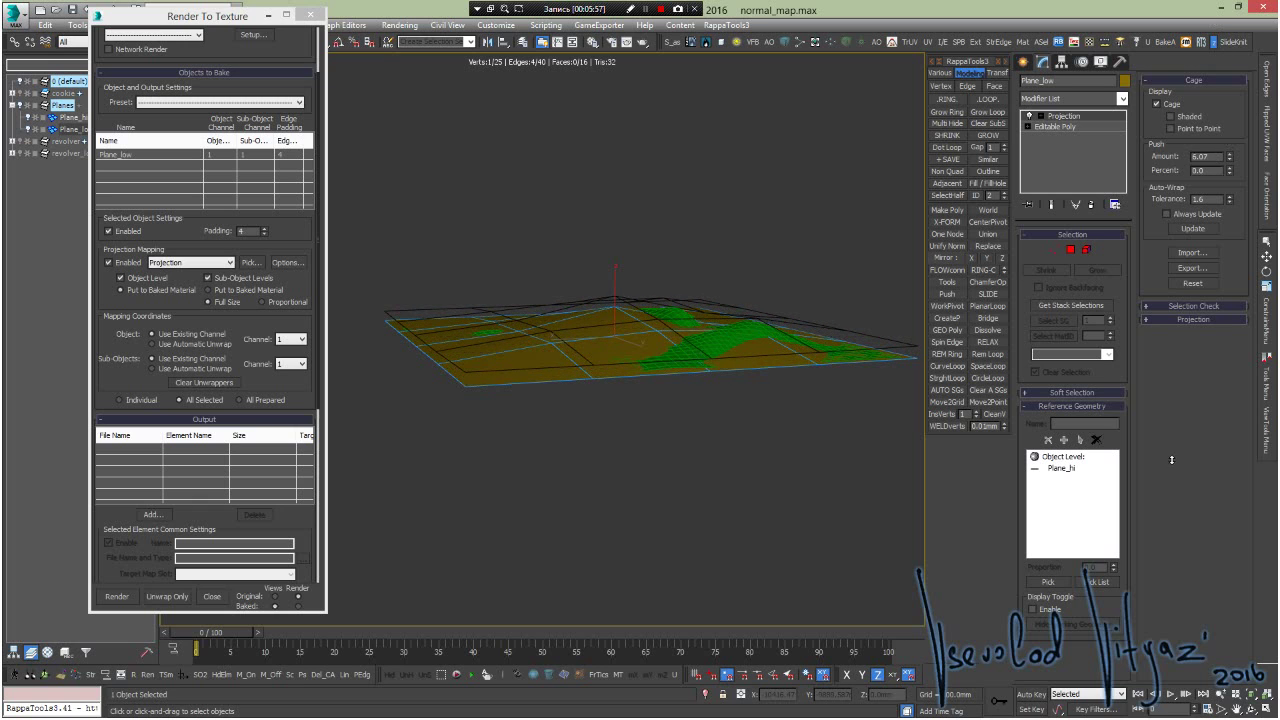
pyautogui.moveTo(662, 501)
pyautogui.keyDown('alt'); pyautogui.mouseDown(button='middle')
pyautogui.moveTo(642, 404)
pyautogui.moveTo(725, 387)
pyautogui.moveTo(676, 420)
pyautogui.moveTo(699, 404)
pyautogui.mouseUp(button='middle'); pyautogui.keyUp('alt')
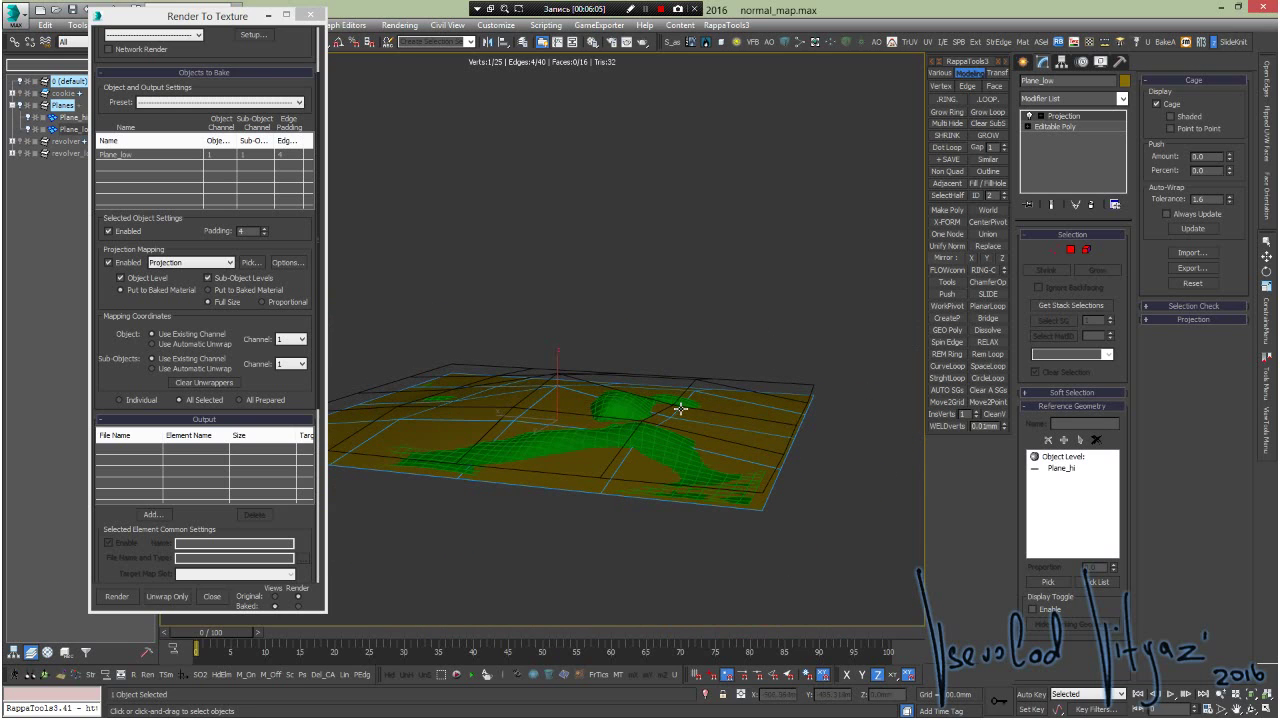
# - Enter Projection cage editing, start Export Cage, then cancel the export
pyautogui.press('1')
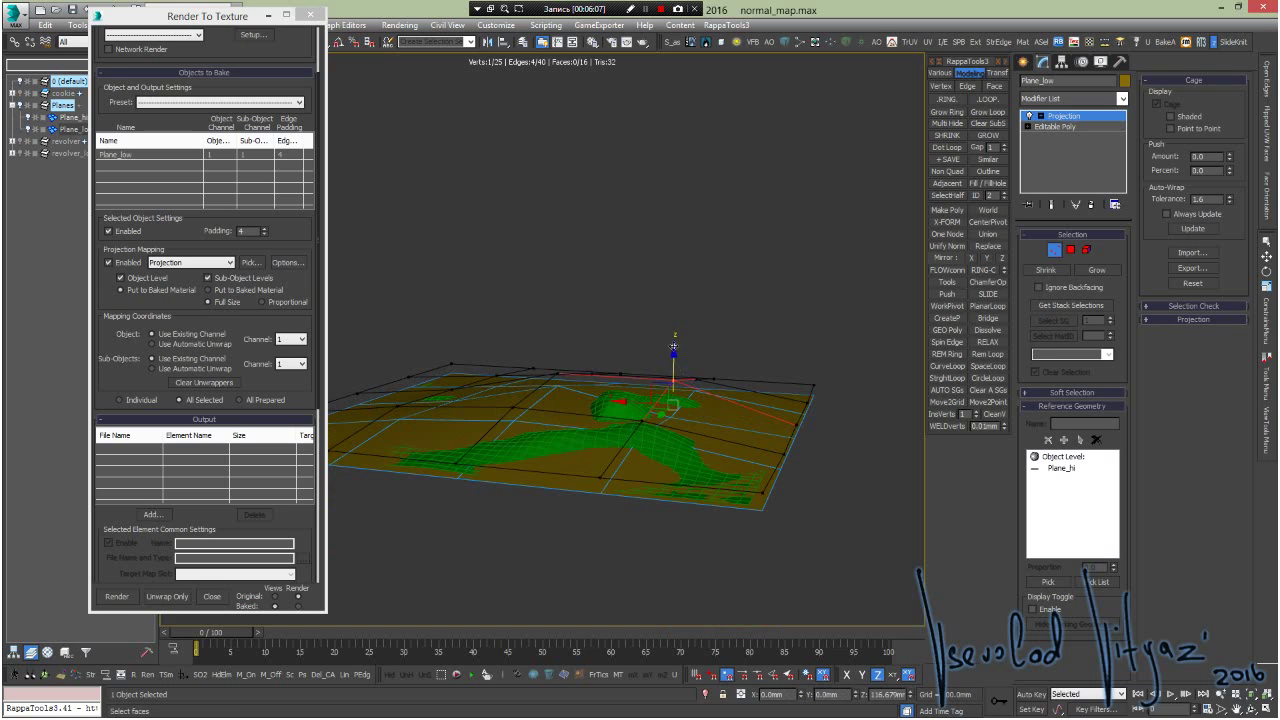
pyautogui.moveTo(677, 371)
pyautogui.keyDown('alt'); pyautogui.mouseDown(button='middle')
pyautogui.moveTo(648, 381)
pyautogui.moveTo(689, 372)
pyautogui.moveTo(627, 366)
pyautogui.moveTo(802, 368)
pyautogui.moveTo(670, 381)
pyautogui.moveTo(607, 368)
pyautogui.moveTo(698, 369)
pyautogui.moveTo(617, 368)
pyautogui.moveTo(616, 405)
pyautogui.moveTo(681, 380)
pyautogui.moveTo(665, 408)
pyautogui.moveTo(742, 365)
pyautogui.moveTo(740, 330)
pyautogui.moveTo(760, 380)
pyautogui.moveTo(820, 370)
pyautogui.mouseUp(button='middle'); pyautogui.keyUp('alt')
pyautogui.keyDown('alt'); pyautogui.moveTo(650, 349); pyautogui.dragTo(655, 342, button='middle'); pyautogui.keyUp('alt')
pyautogui.moveTo(521, 335)
pyautogui.mouseDown(button='middle')
pyautogui.moveTo(658, 328)
pyautogui.moveTo(664, 270)
pyautogui.moveTo(651, 294)
pyautogui.mouseUp(button='middle')
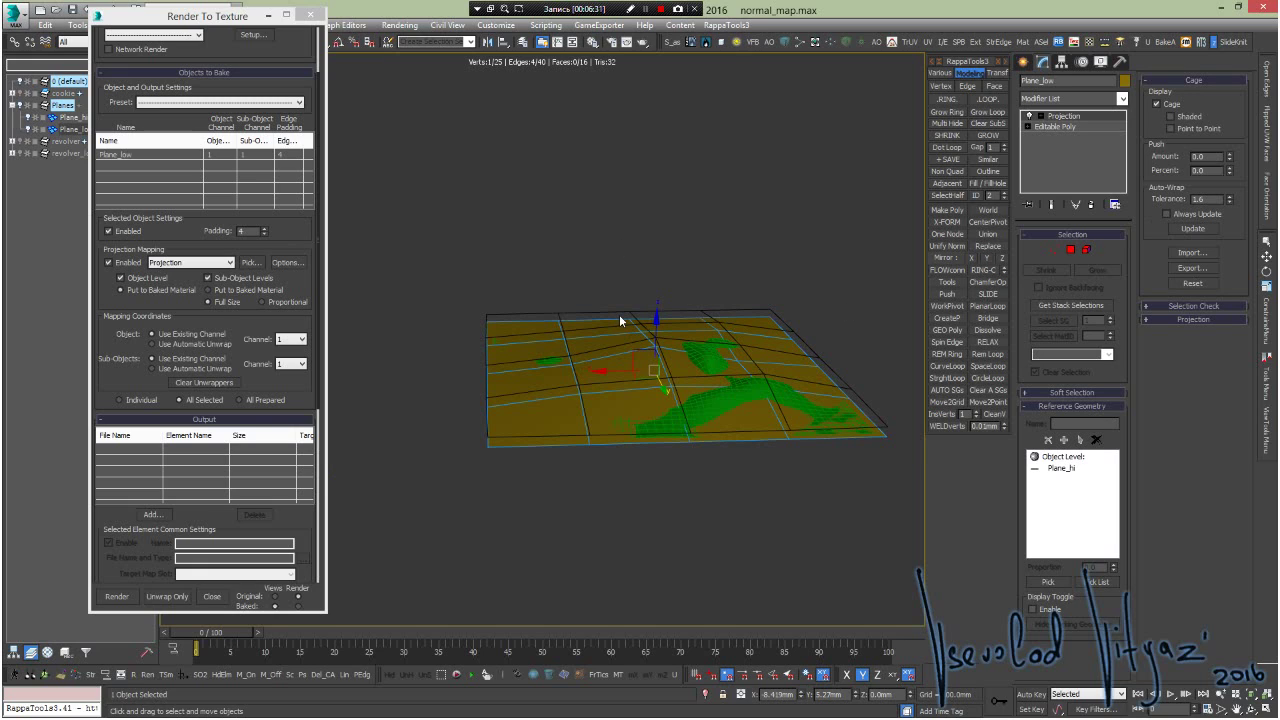
pyautogui.click(1190, 269)
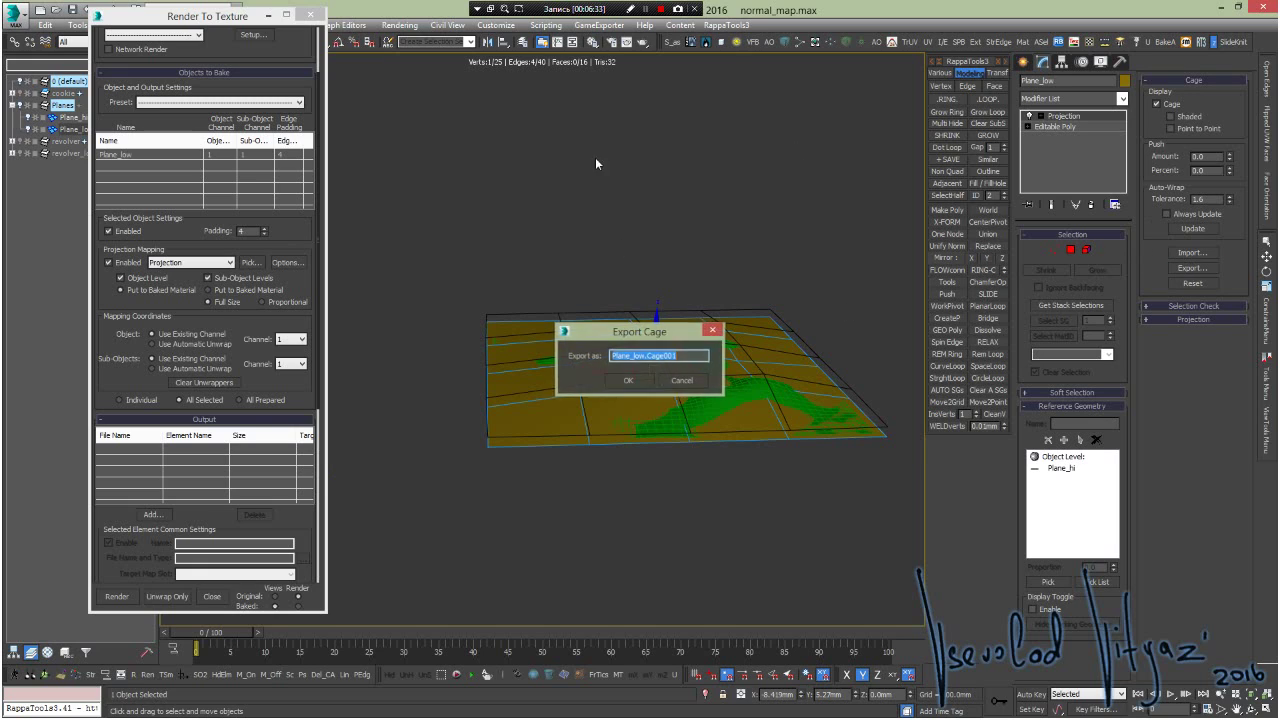
pyautogui.click(683, 381)
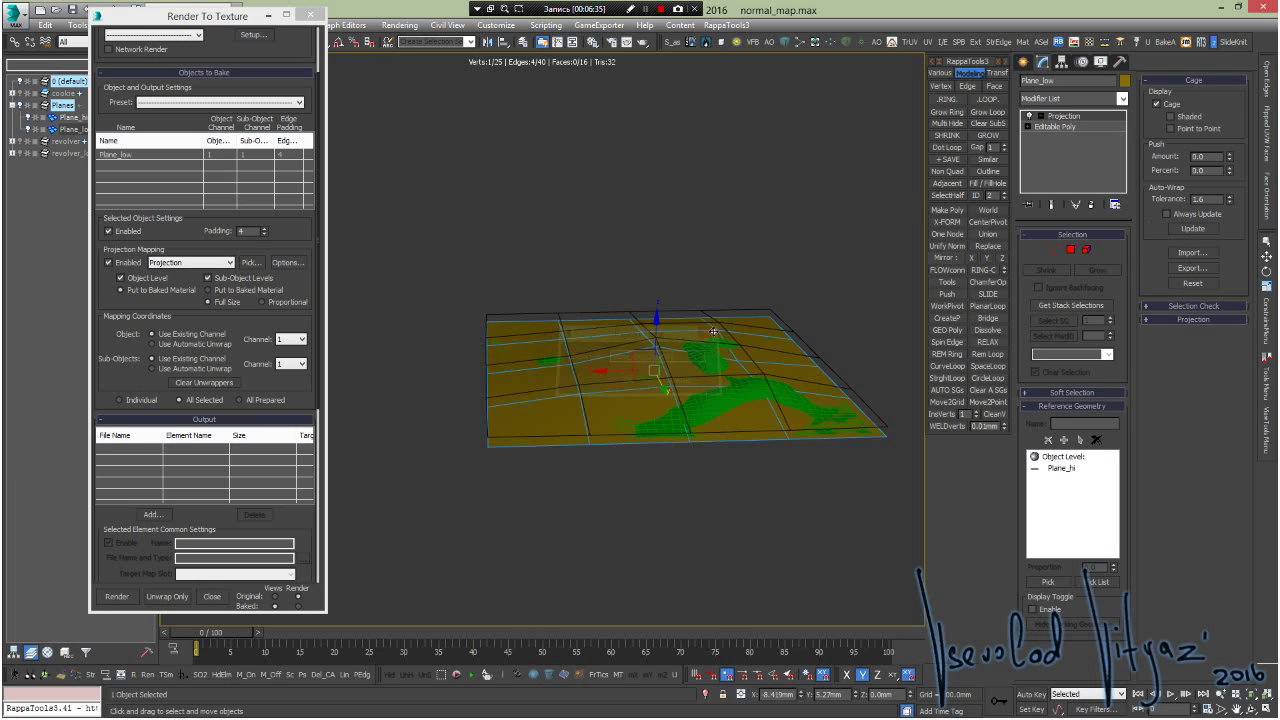
pyautogui.keyDown('alt'); pyautogui.moveTo(546, 312); pyautogui.dragTo(535, 315, button='middle'); pyautogui.keyUp('alt')
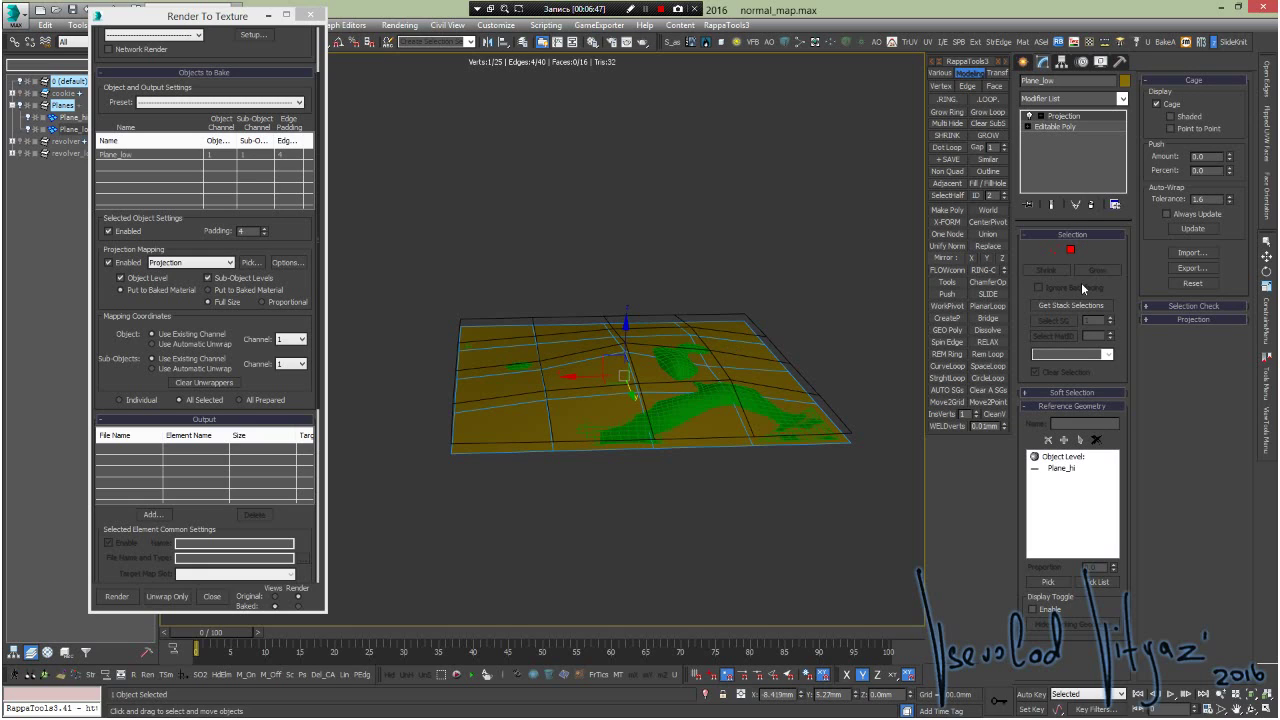
# - Select a cage vertex, then switch to element and face selection and select cage faces
pyautogui.click(1054, 250)
pyautogui.keyDown('alt'); pyautogui.moveTo(714, 361); pyautogui.dragTo(712, 352, button='middle'); pyautogui.keyUp('alt')
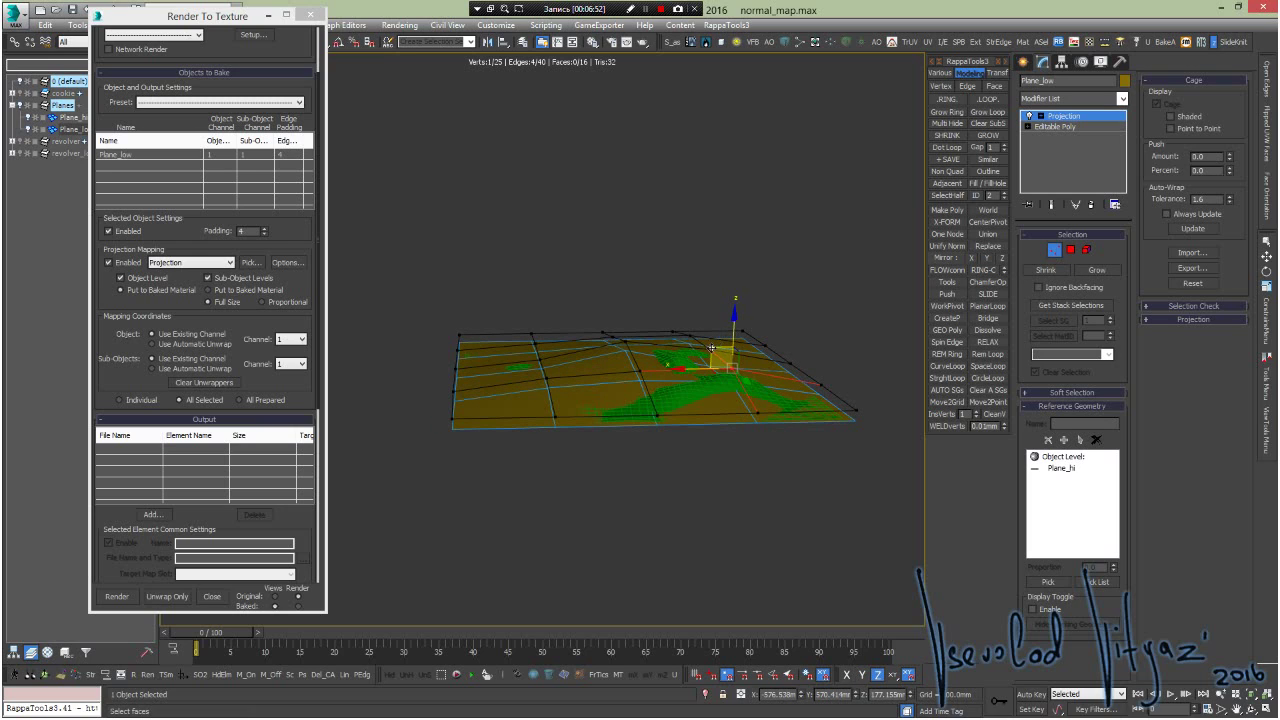
pyautogui.click(710, 349)
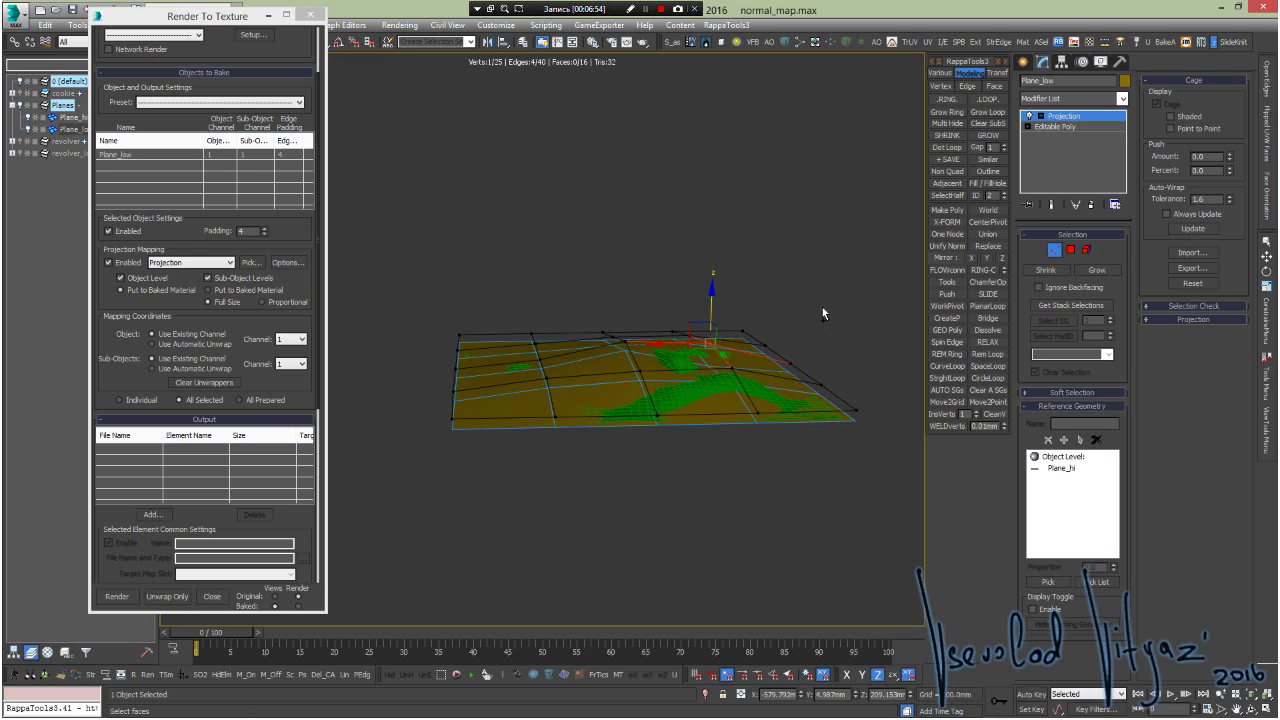
pyautogui.click(1087, 250)
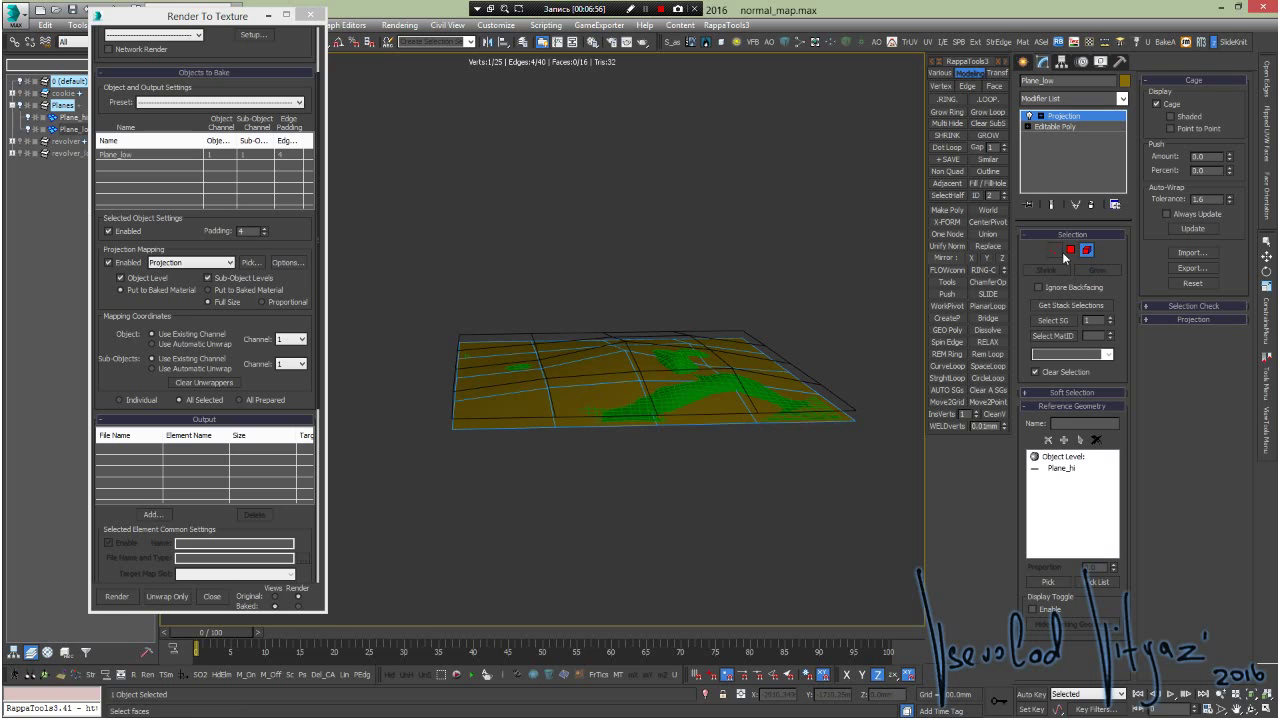
pyautogui.click(700, 386)
pyautogui.keyDown('alt'); pyautogui.moveTo(644, 360); pyautogui.dragTo(657, 343, button='middle'); pyautogui.keyUp('alt')
# - Turn off cage face sub-object editing on the Projection modifier
pyautogui.moveTo(207, 14); pyautogui.dragTo(168, 94)
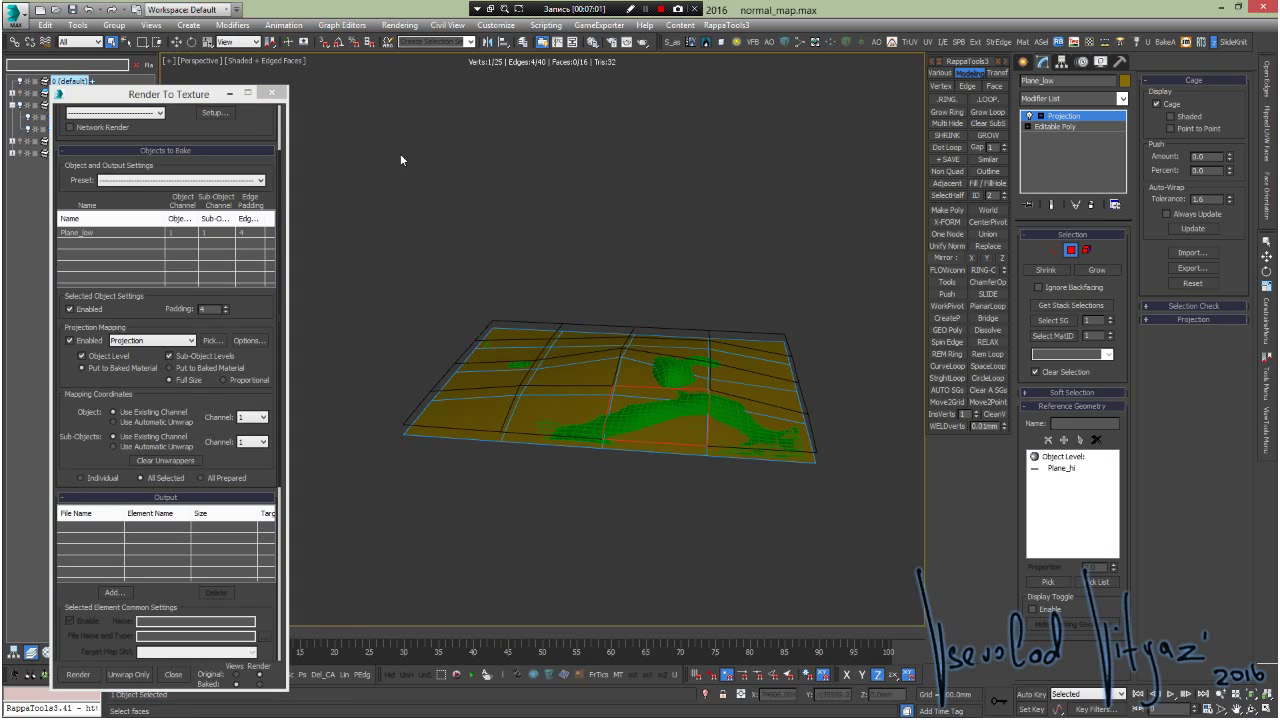
pyautogui.keyDown('alt'); pyautogui.moveTo(632, 192); pyautogui.dragTo(670, 227, button='middle'); pyautogui.keyUp('alt')
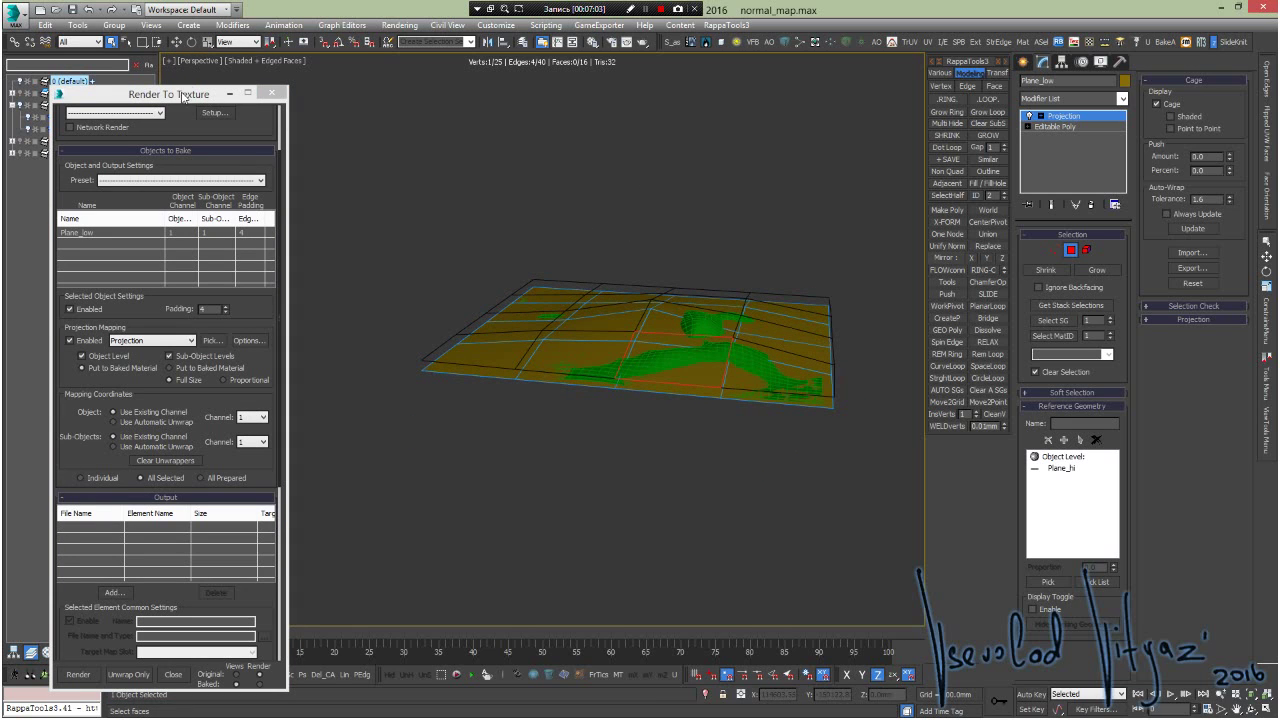
pyautogui.click(1070, 250)
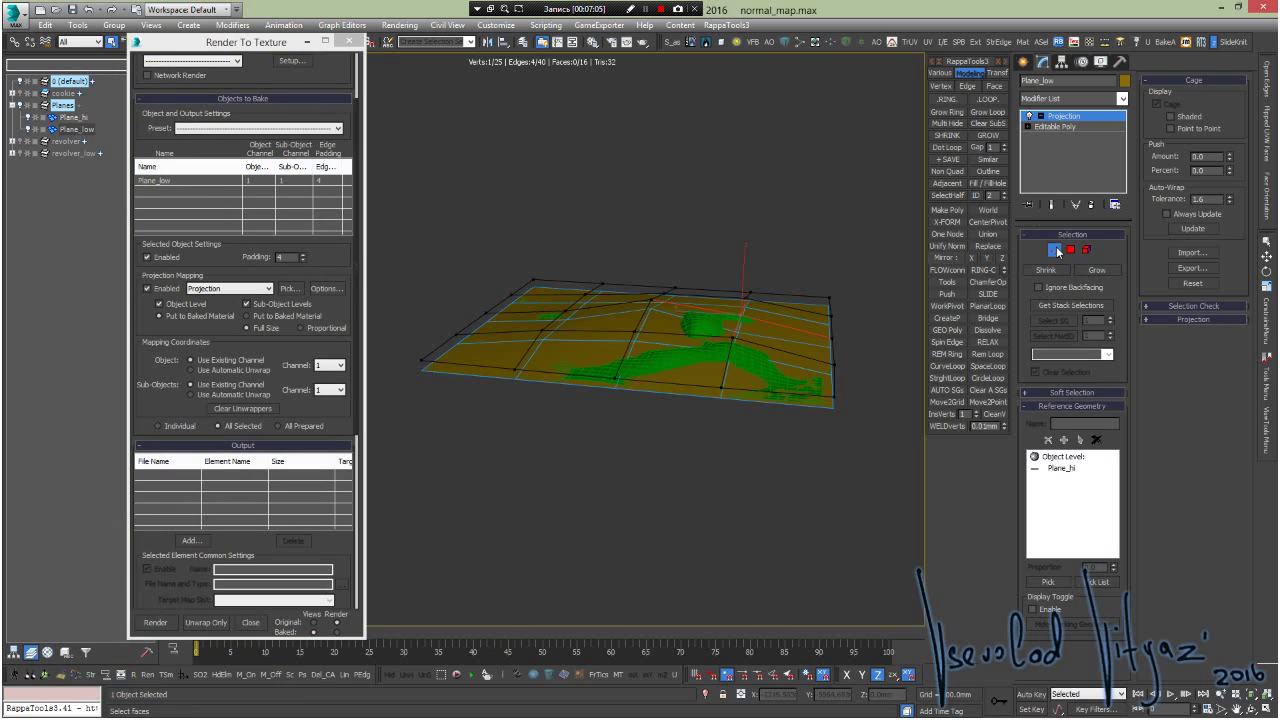
pyautogui.moveTo(674, 275)
pyautogui.keyDown('alt'); pyautogui.mouseDown(button='middle')
pyautogui.moveTo(688, 269)
pyautogui.moveTo(662, 241)
pyautogui.mouseUp(button='middle'); pyautogui.keyUp('alt')
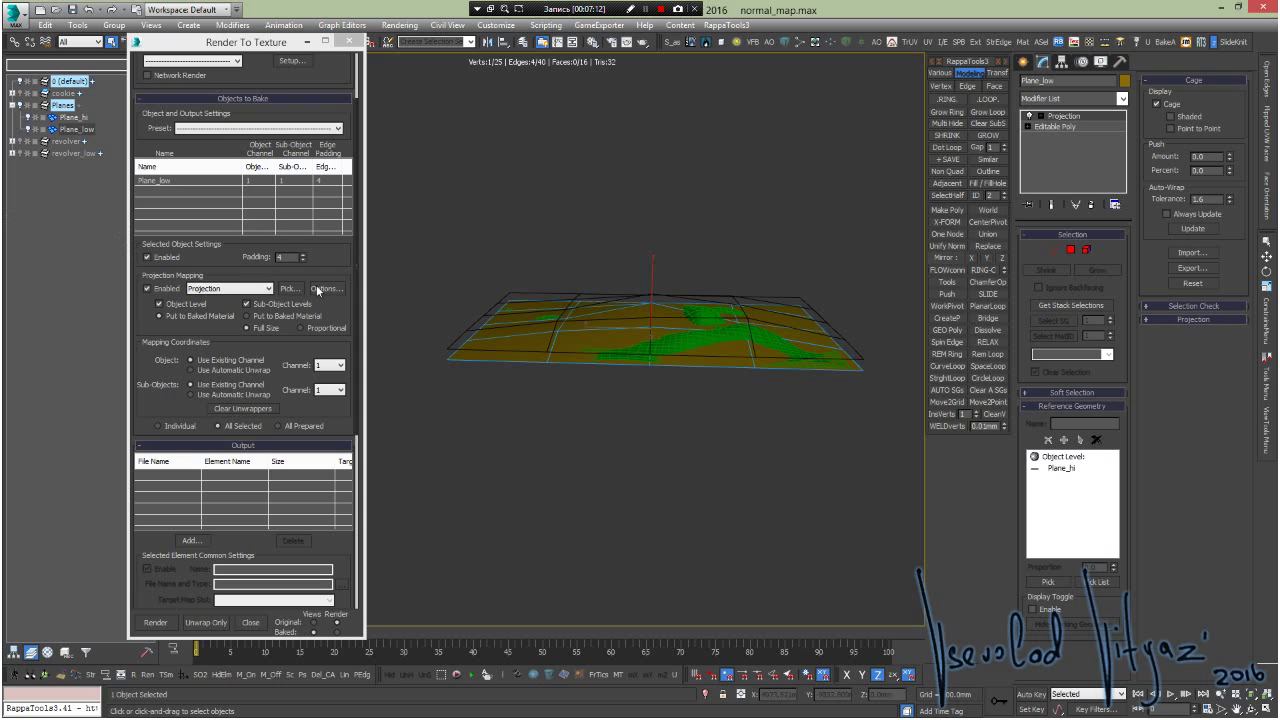
# - Keep Render To Texture's Object mapping channel set to 1
pyautogui.moveTo(318, 265); pyautogui.dragTo(325, 223)
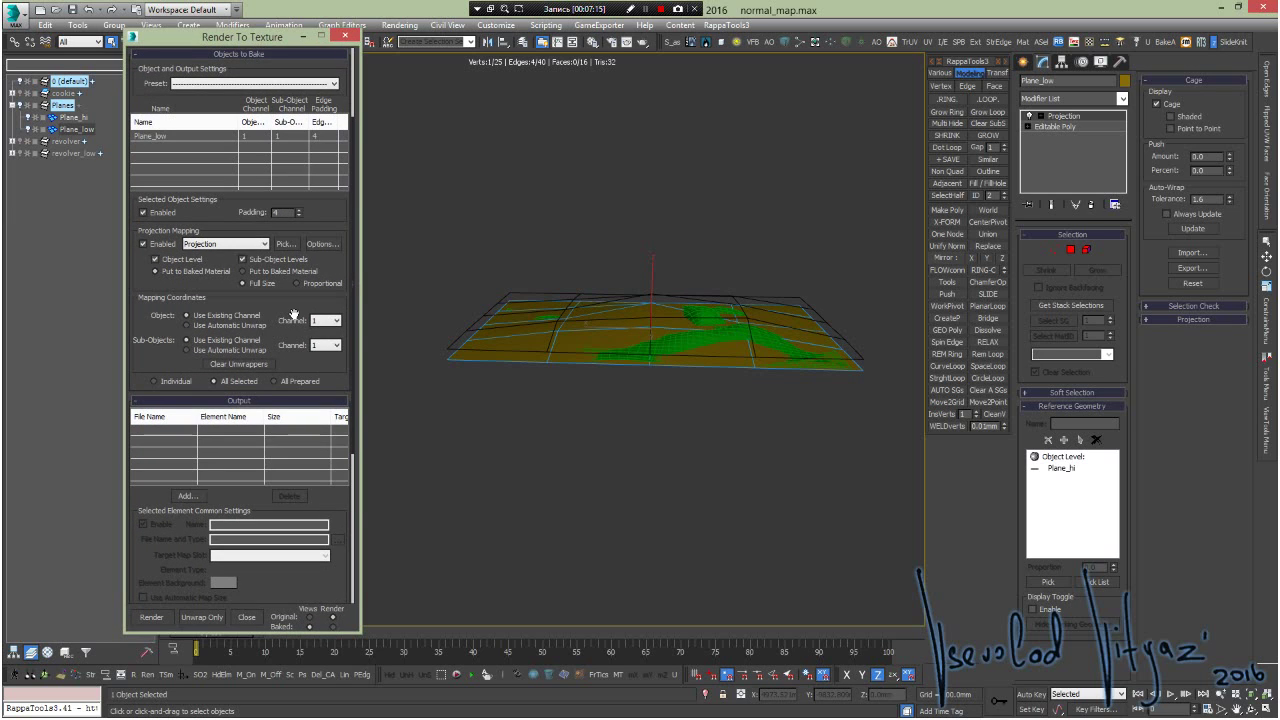
pyautogui.moveTo(295, 313); pyautogui.dragTo(305, 295)
pyautogui.click(329, 302)
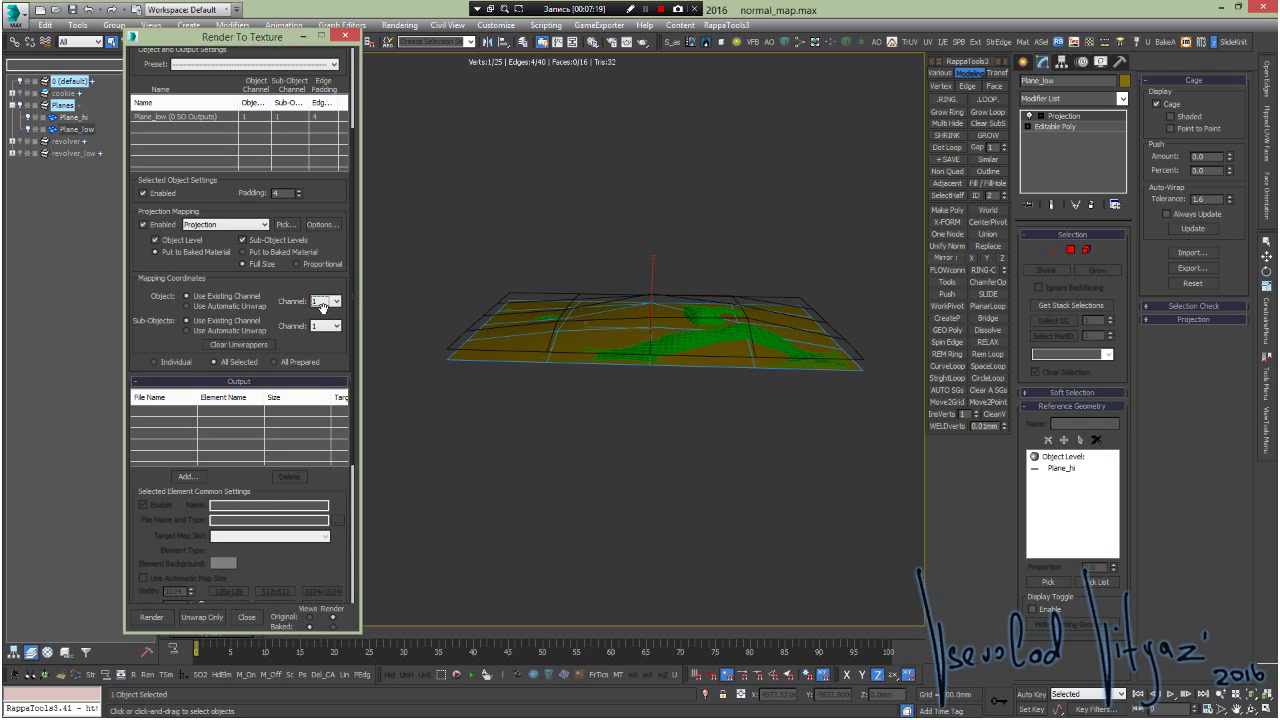
pyautogui.moveTo(734, 346)
pyautogui.keyDown('alt'); pyautogui.mouseDown(button='middle')
pyautogui.moveTo(732, 367)
pyautogui.moveTo(757, 291)
pyautogui.mouseUp(button='middle'); pyautogui.keyUp('alt')
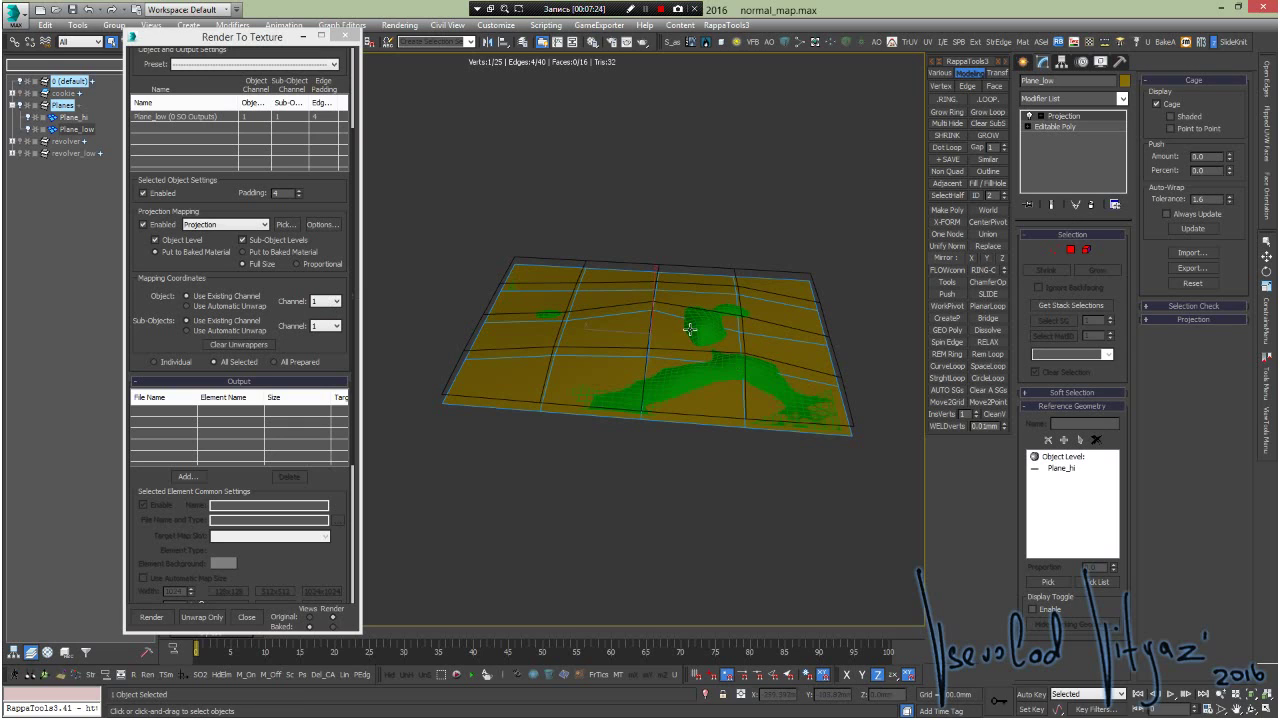
pyautogui.keyDown('alt'); pyautogui.moveTo(690, 328); pyautogui.dragTo(694, 325, button='middle'); pyautogui.keyUp('alt')
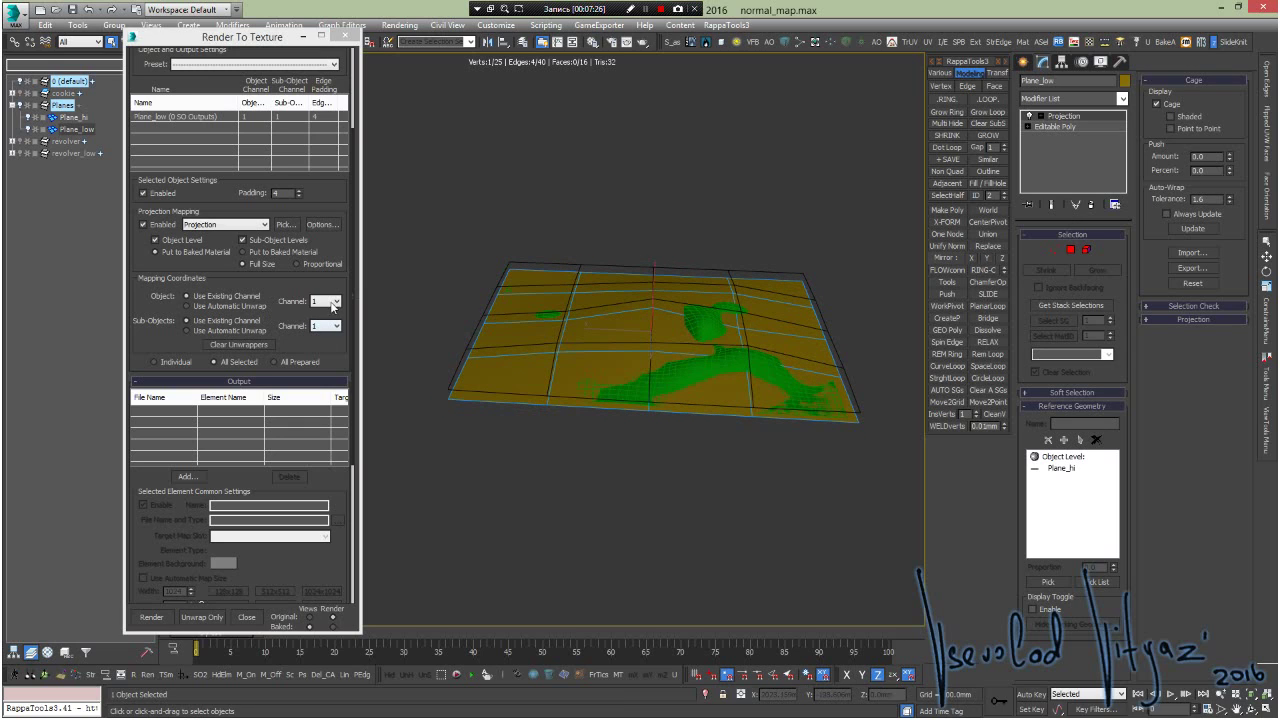
pyautogui.click(334, 302)
pyautogui.click(321, 313)
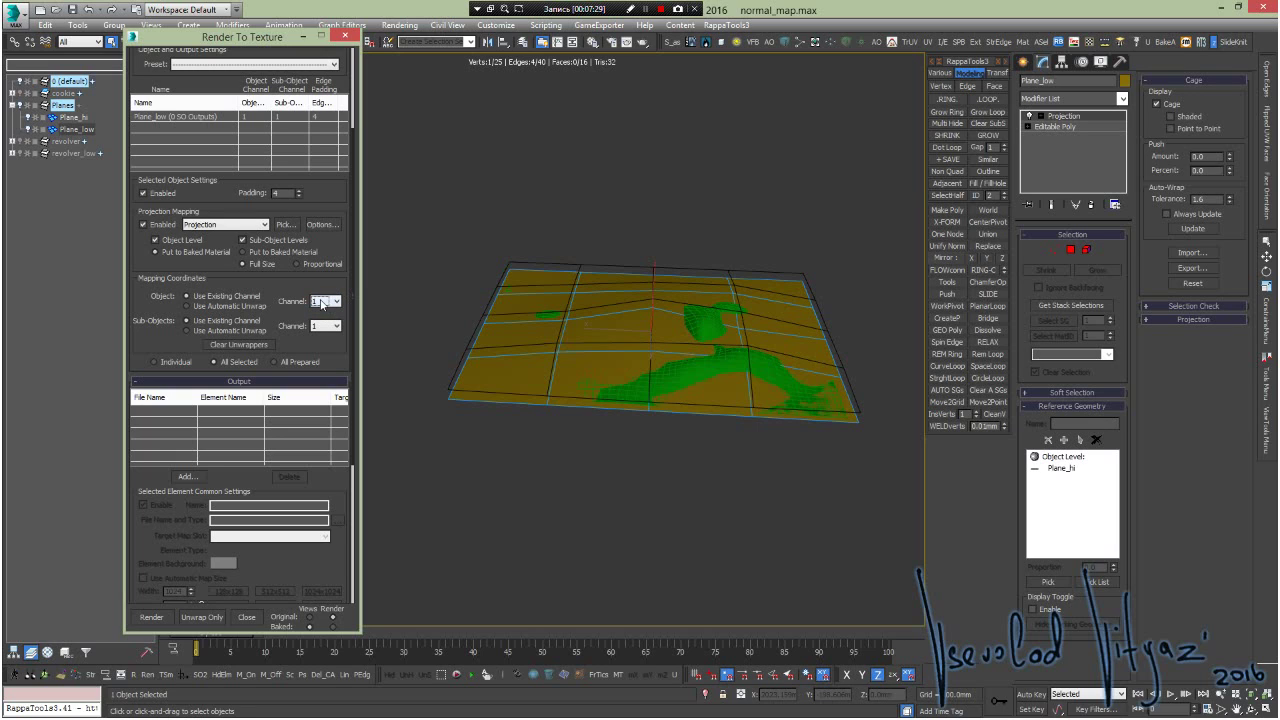
pyautogui.click(329, 307)
pyautogui.click(327, 312)
pyautogui.scroll(-5, 330, 340)
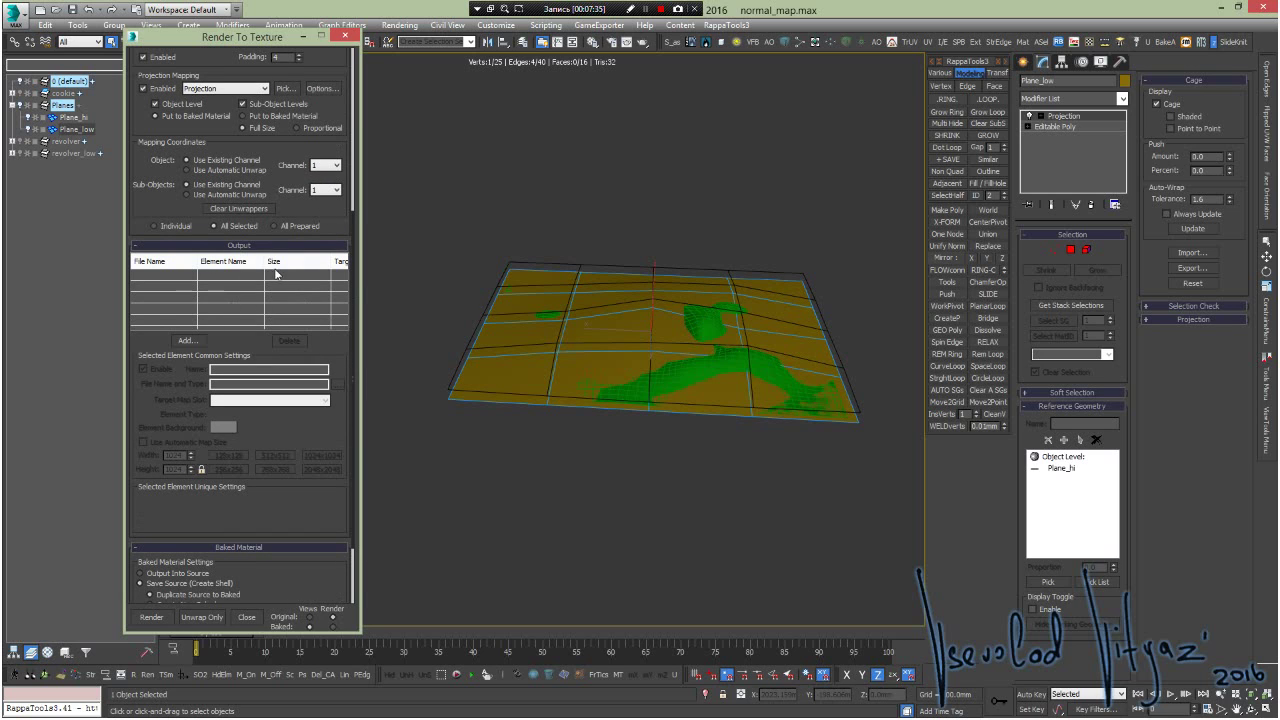
pyautogui.moveTo(334, 222); pyautogui.dragTo(350, 245)
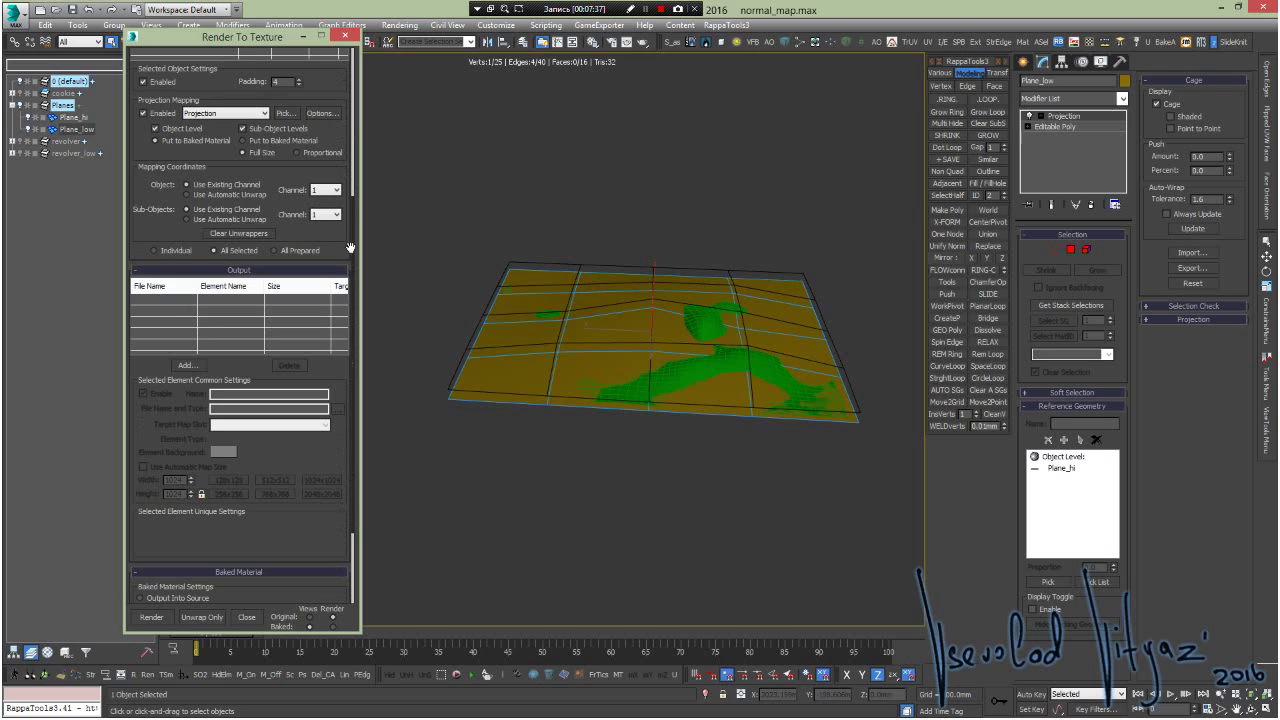
# - Add a NormalsMap element (256x256, Plane_lowNormalsMap.tga) to Plane_low's bake outputs
pyautogui.click(182, 365)
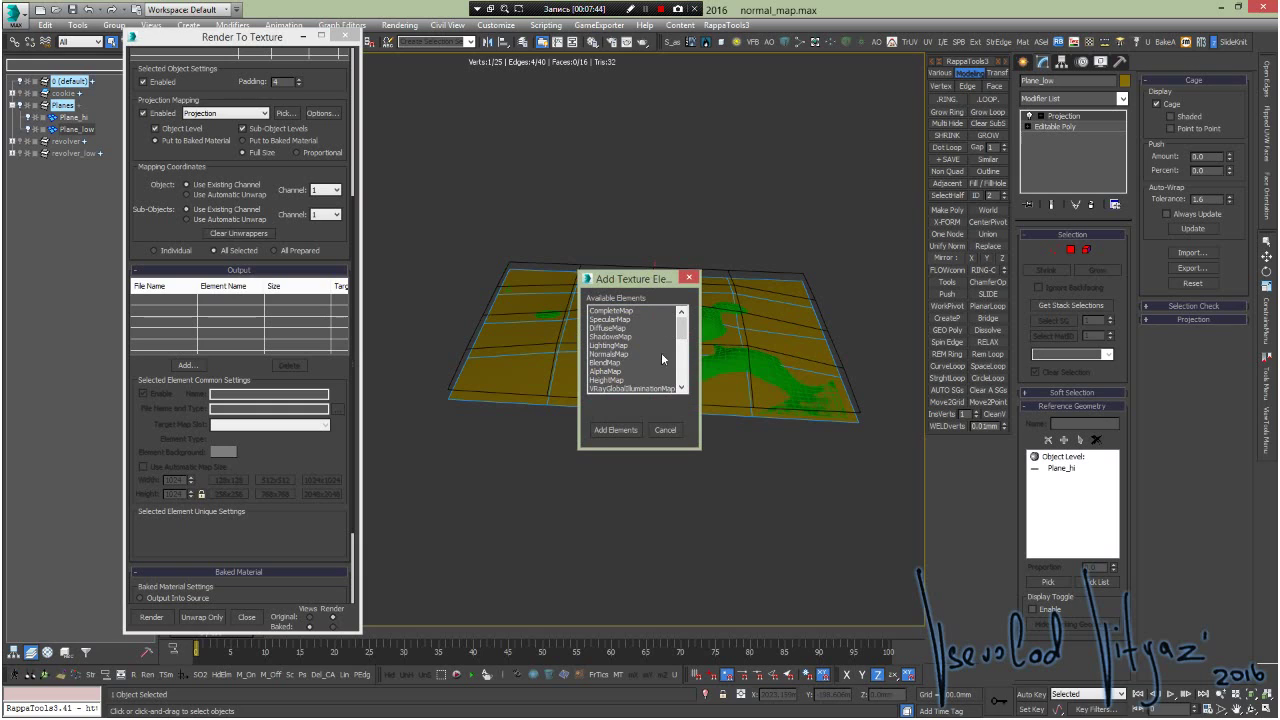
pyautogui.moveTo(678, 324); pyautogui.dragTo(680, 310)
pyautogui.click(613, 354)
pyautogui.click(620, 429)
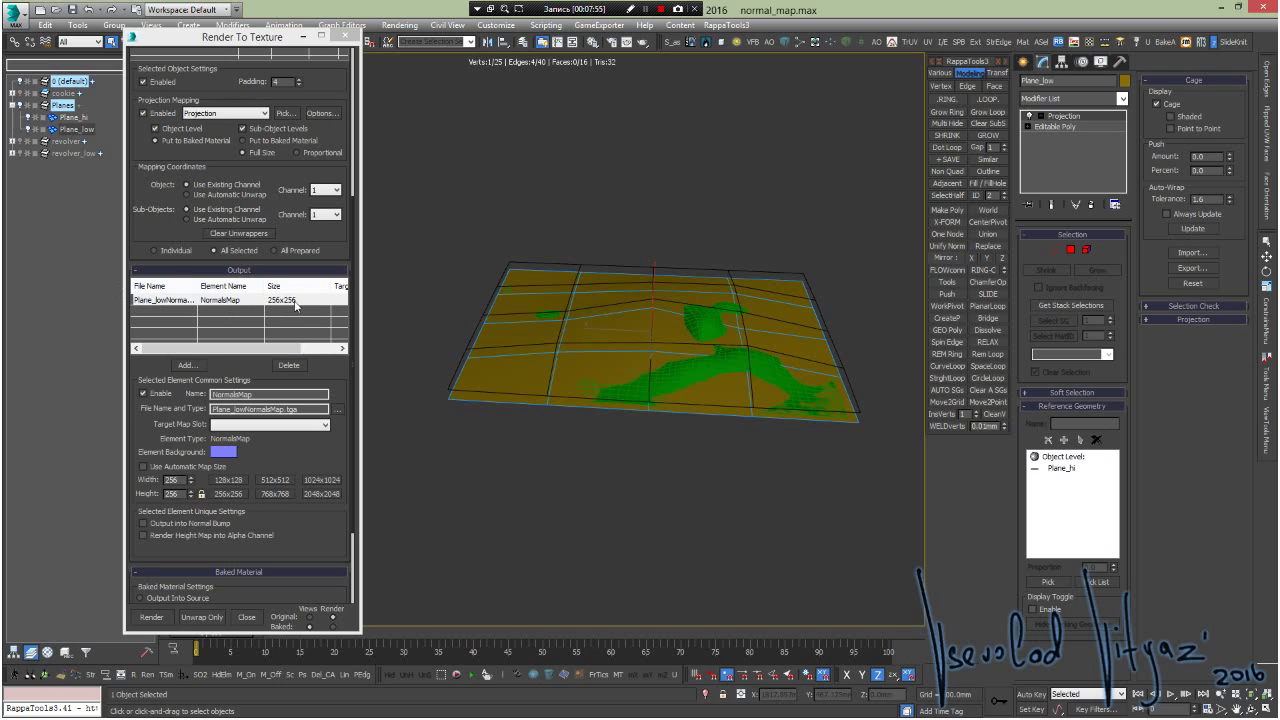
pyautogui.moveTo(277, 349); pyautogui.dragTo(241, 346)
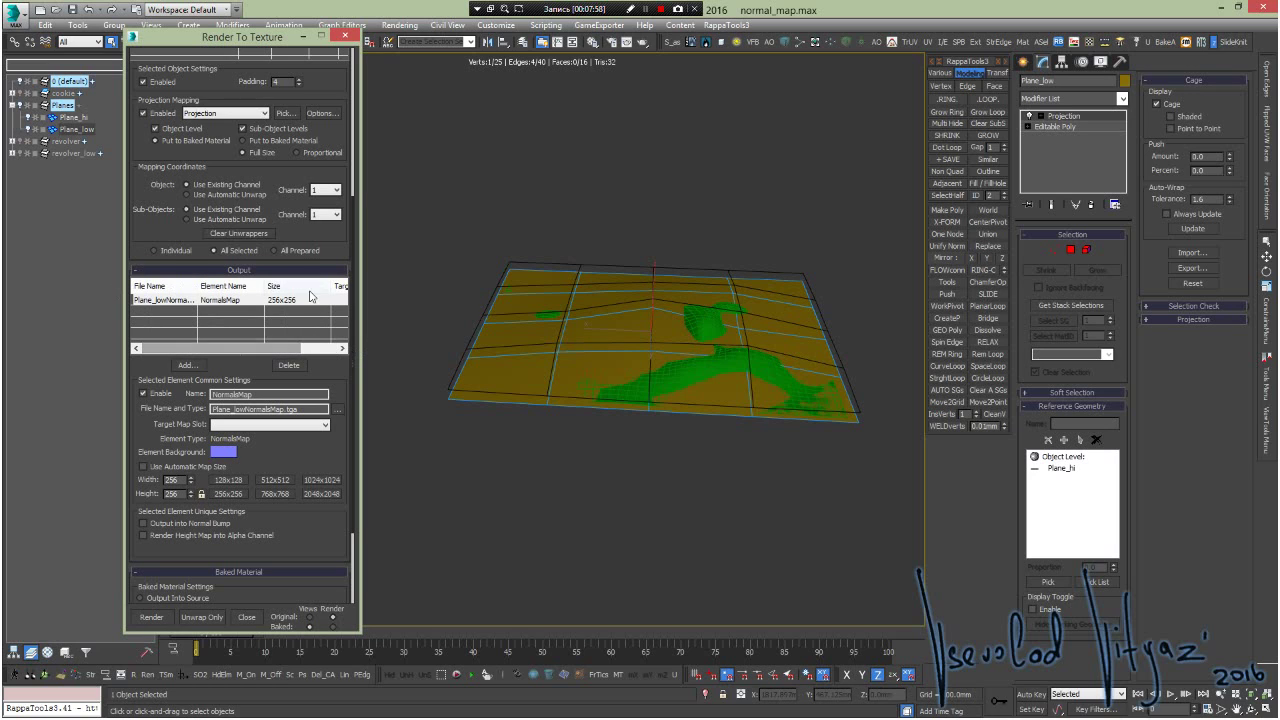
pyautogui.moveTo(323, 380); pyautogui.dragTo(309, 275)
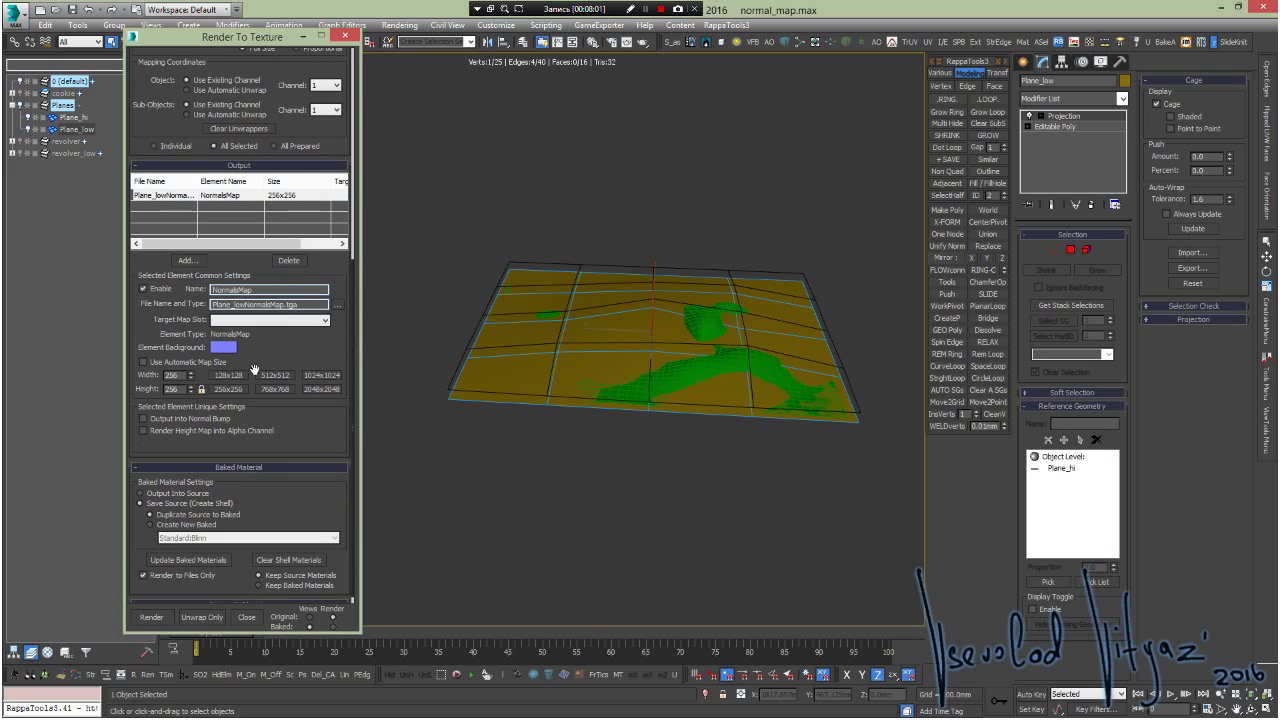
# - Set the NormalsMap to 1024x1024 and save it over Plane001NormalsMap.tga in ford_mustang_1957
pyautogui.click(316, 377)
pyautogui.click(337, 305)
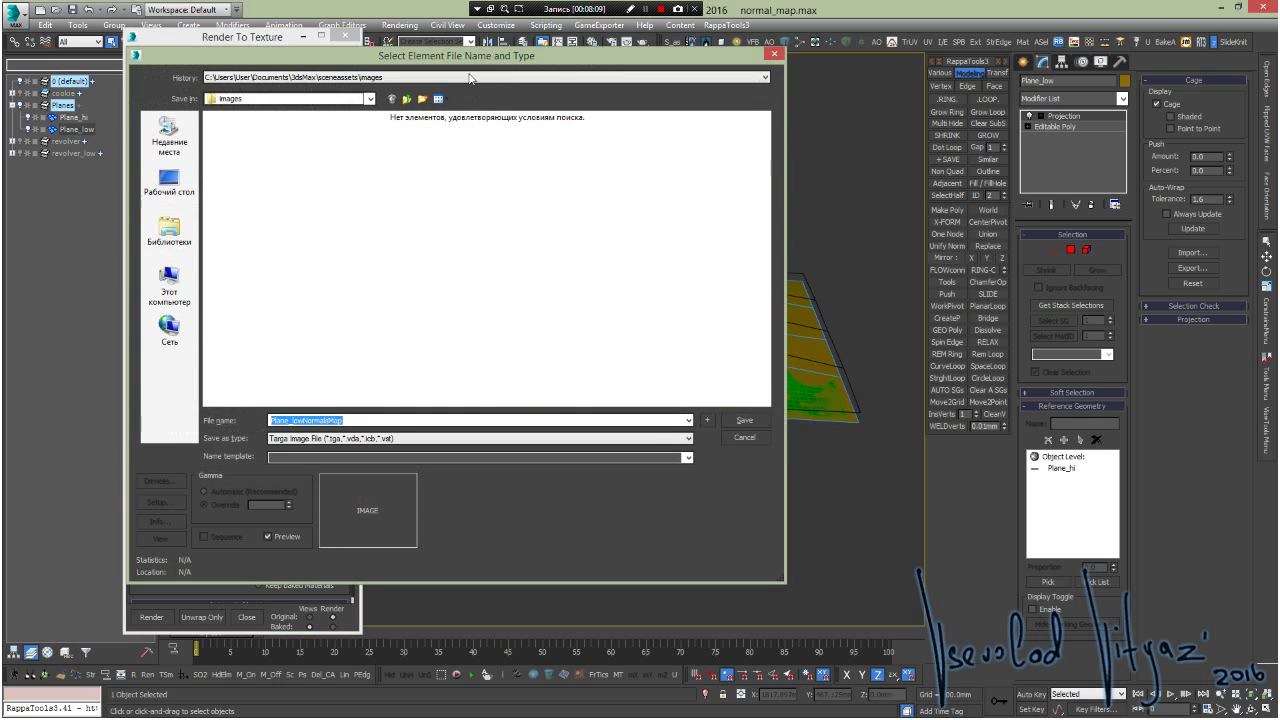
pyautogui.moveTo(477, 60); pyautogui.dragTo(802, 73)
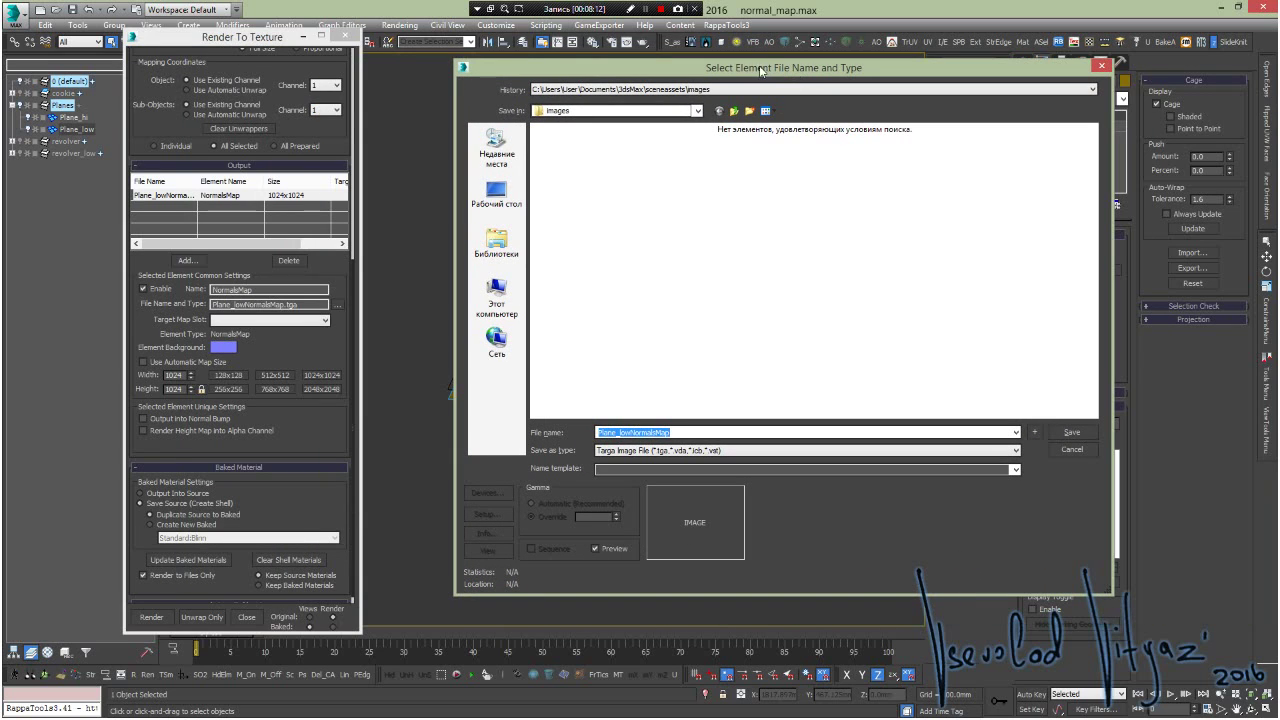
pyautogui.click(697, 90)
pyautogui.click(687, 118)
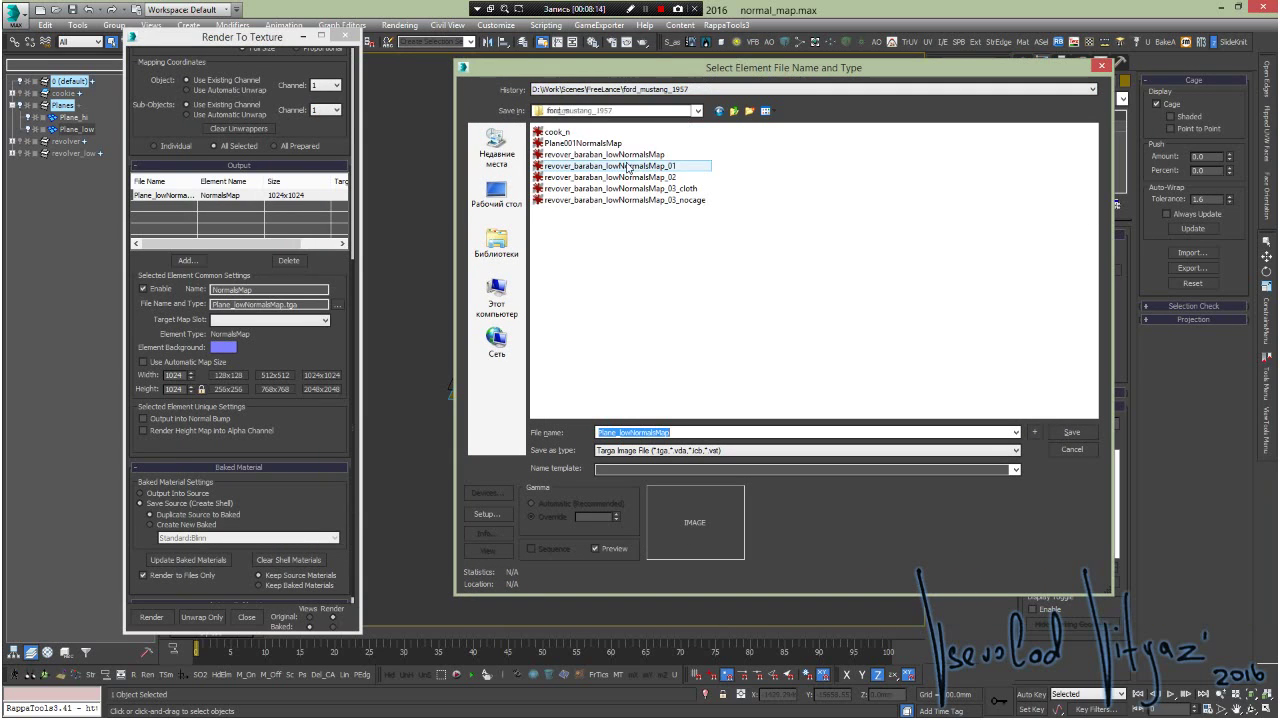
pyautogui.click(585, 143)
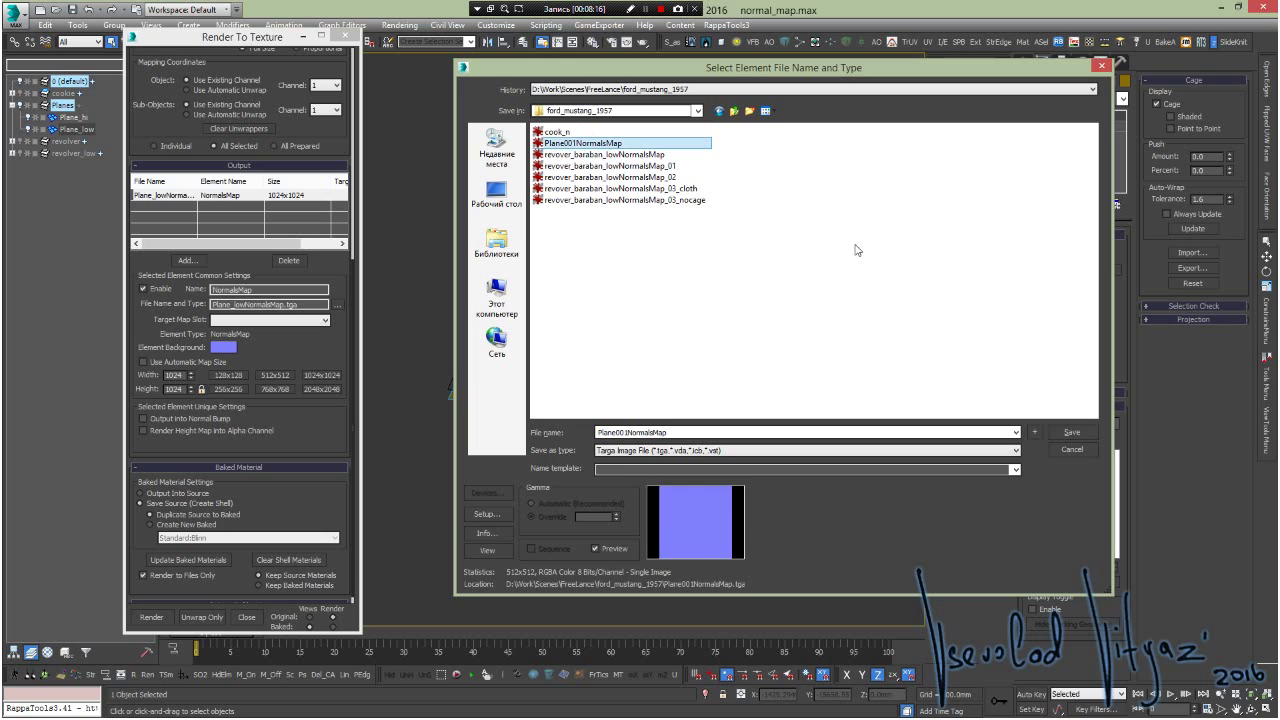
pyautogui.click(1066, 431)
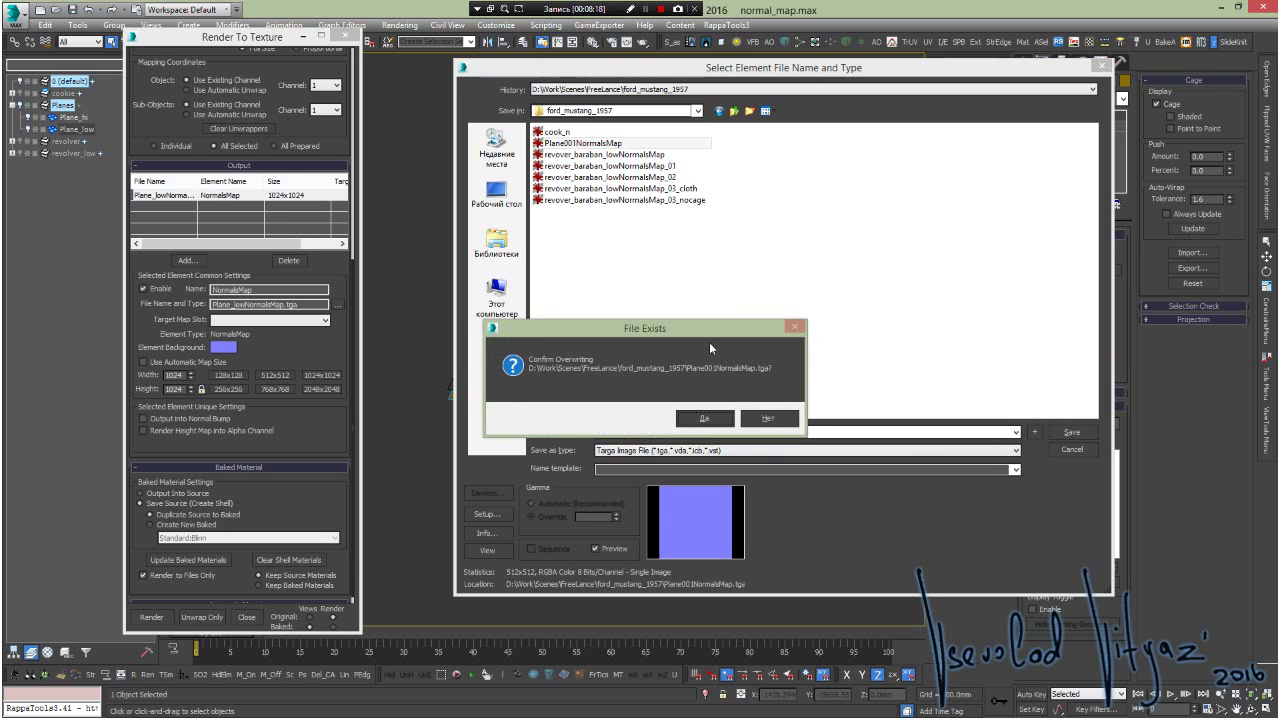
pyautogui.click(705, 418)
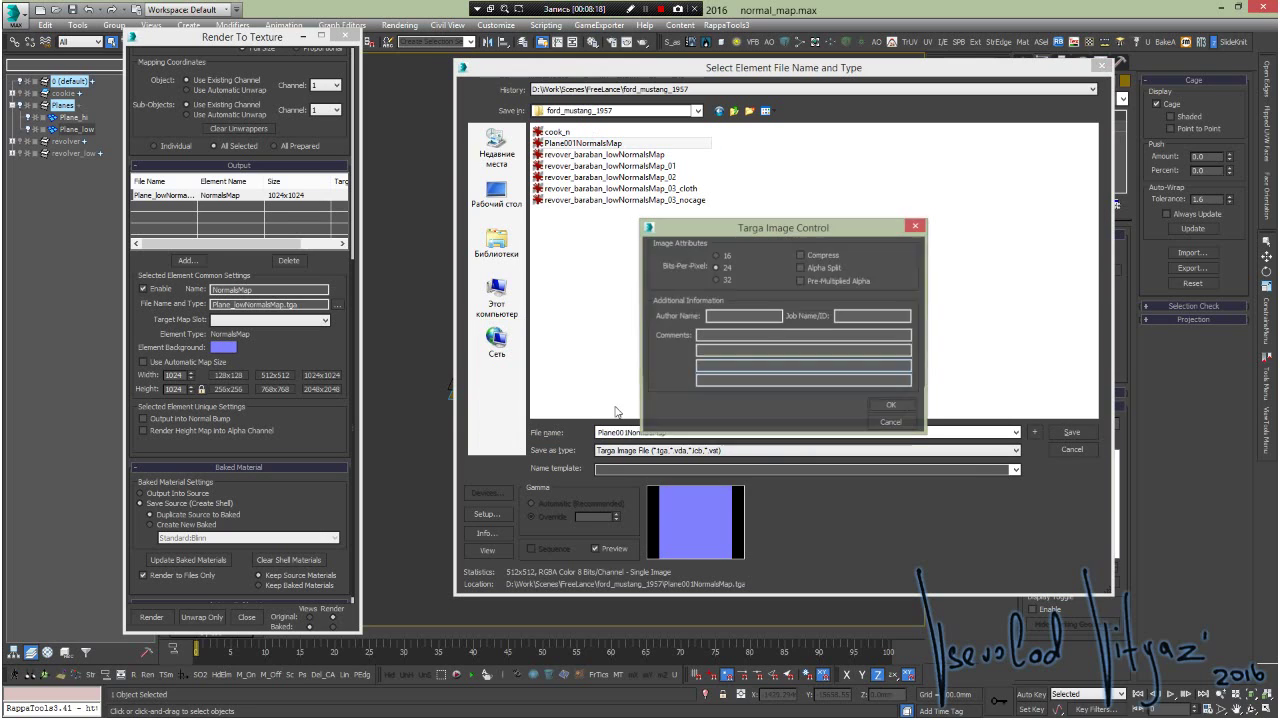
pyautogui.click(894, 406)
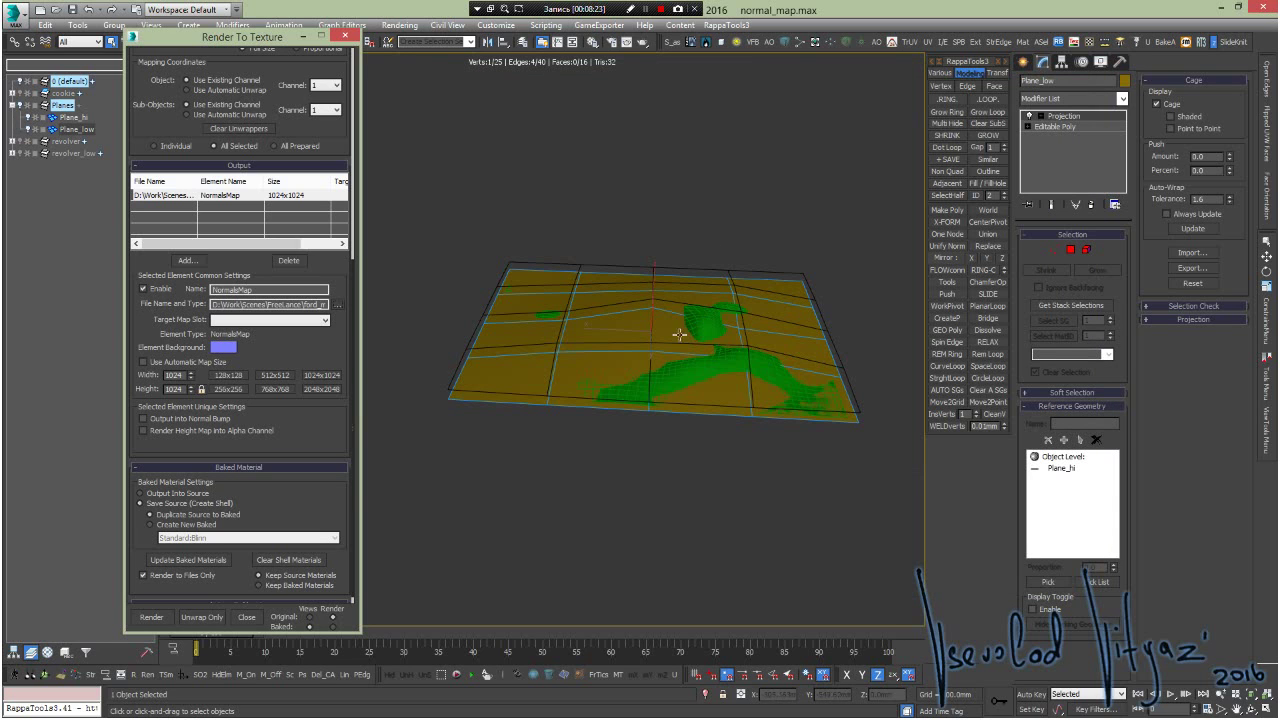
# - With Move active, select Plane_low and Shift-drag it rightward to bring up Clone Options
pyautogui.keyDown('alt'); pyautogui.moveTo(679, 335); pyautogui.dragTo(508, 346, button='middle'); pyautogui.keyUp('alt')
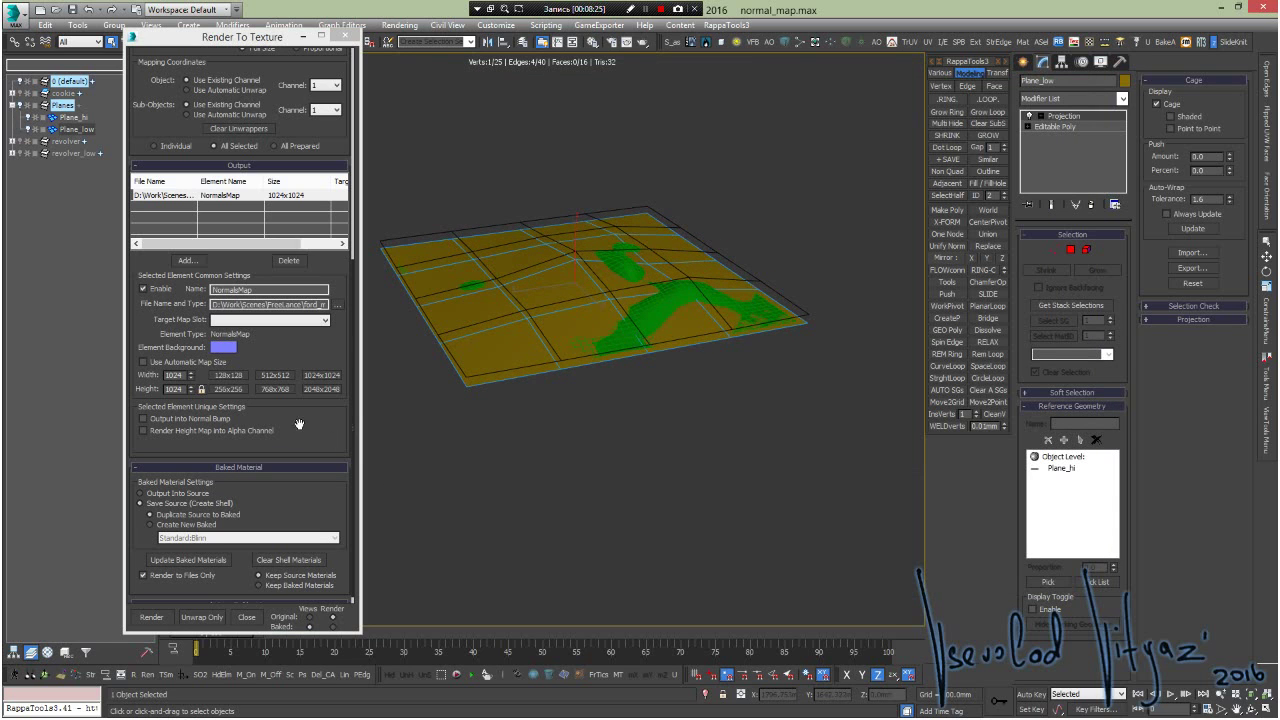
pyautogui.scroll(-1, 305, 432)
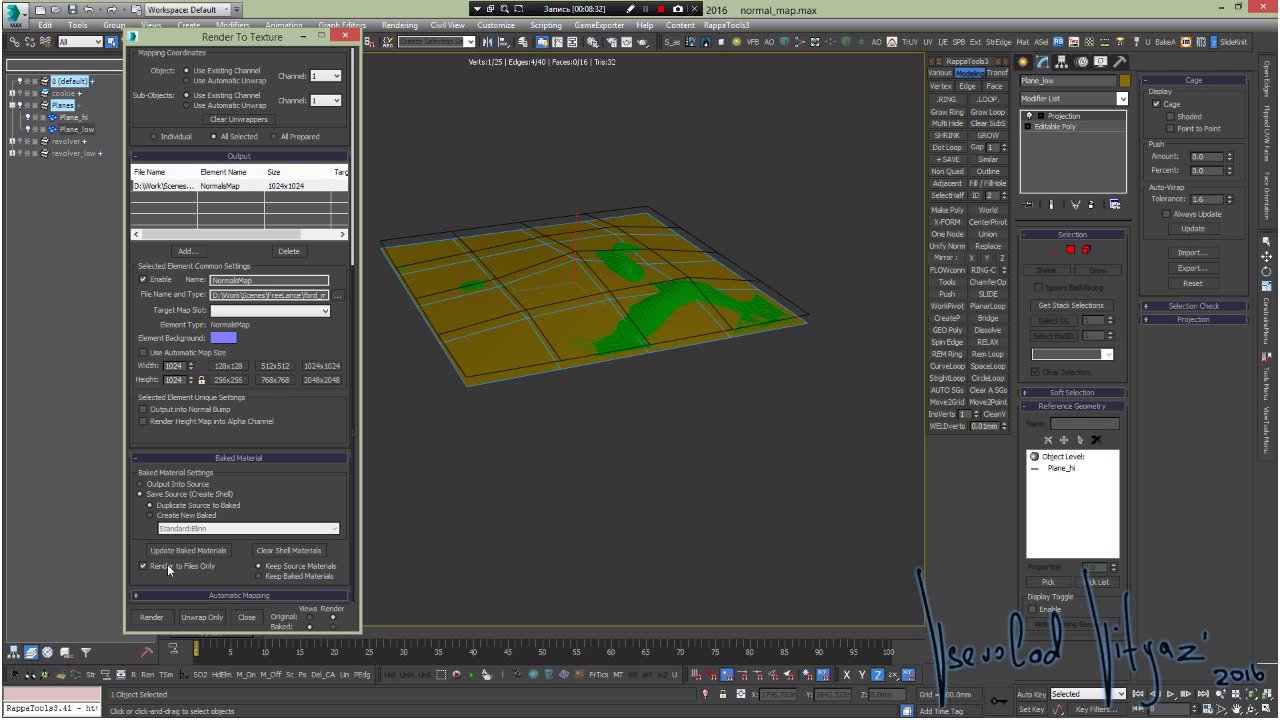
pyautogui.moveTo(506, 374)
pyautogui.keyDown('alt'); pyautogui.mouseDown(button='middle')
pyautogui.moveTo(578, 385)
pyautogui.moveTo(562, 385)
pyautogui.moveTo(573, 373)
pyautogui.moveTo(550, 352)
pyautogui.moveTo(614, 371)
pyautogui.moveTo(534, 374)
pyautogui.mouseUp(button='middle'); pyautogui.keyUp('alt')
pyautogui.press('w')
pyautogui.moveTo(636, 289)
pyautogui.keyDown('alt'); pyautogui.mouseDown(button='middle')
pyautogui.moveTo(529, 285)
pyautogui.moveTo(580, 354)
pyautogui.moveTo(586, 343)
pyautogui.moveTo(534, 331)
pyautogui.moveTo(482, 257)
pyautogui.mouseUp(button='middle'); pyautogui.keyUp('alt')
pyautogui.click(587, 353)
pyautogui.click(534, 331)
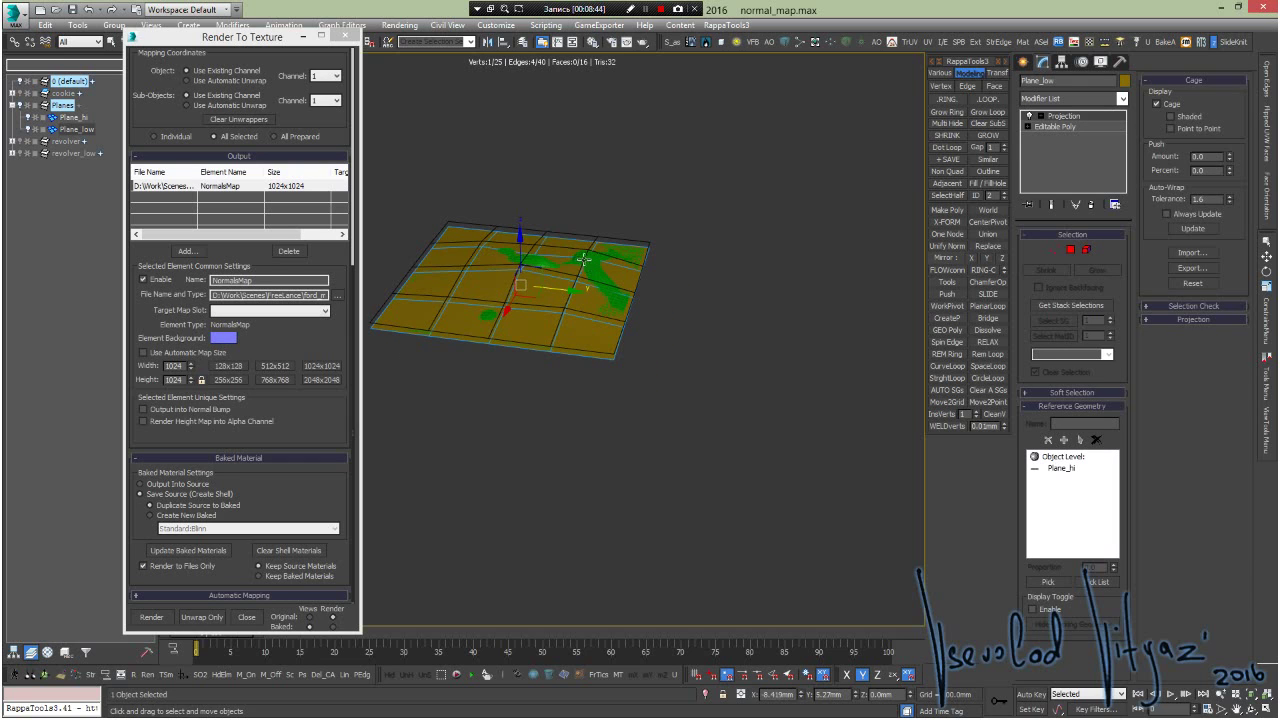
pyautogui.moveTo(615, 321)
pyautogui.keyDown('alt'); pyautogui.mouseDown(button='middle')
pyautogui.moveTo(564, 304)
pyautogui.moveTo(556, 320)
pyautogui.mouseUp(button='middle'); pyautogui.keyUp('alt')
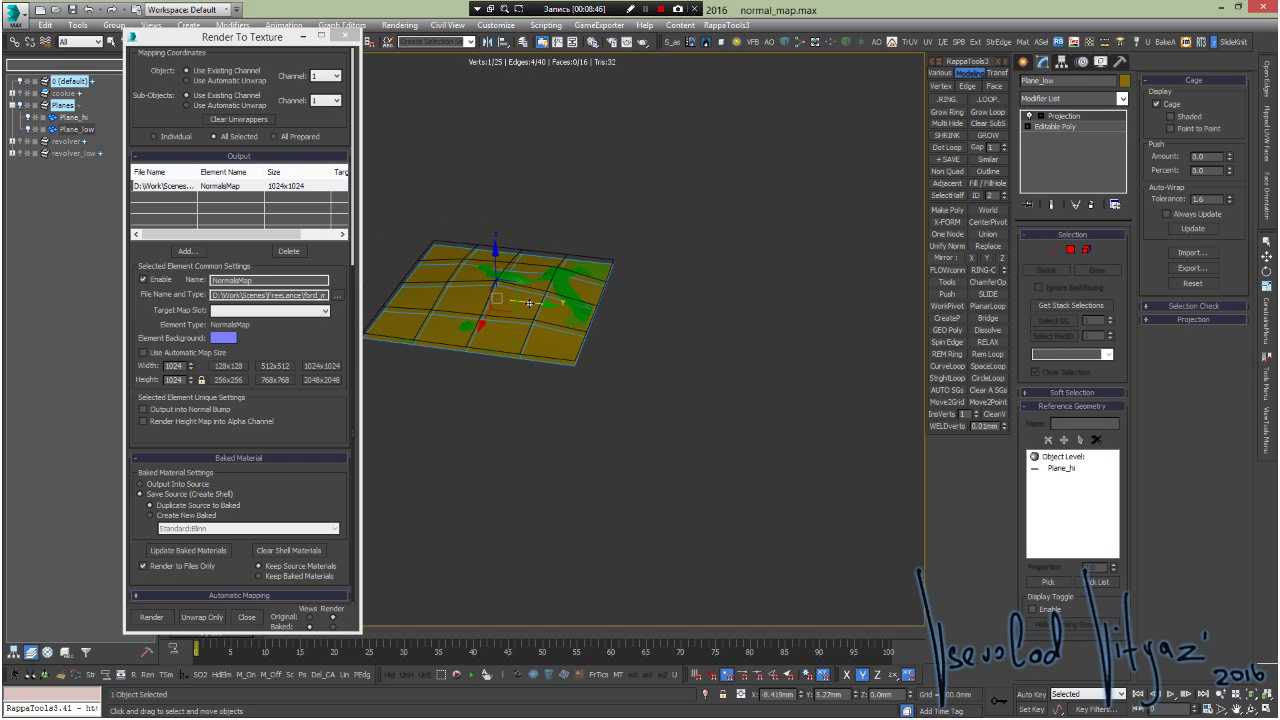
pyautogui.keyDown('shift'); pyautogui.moveTo(531, 312); pyautogui.dragTo(838, 342); pyautogui.keyUp('shift')
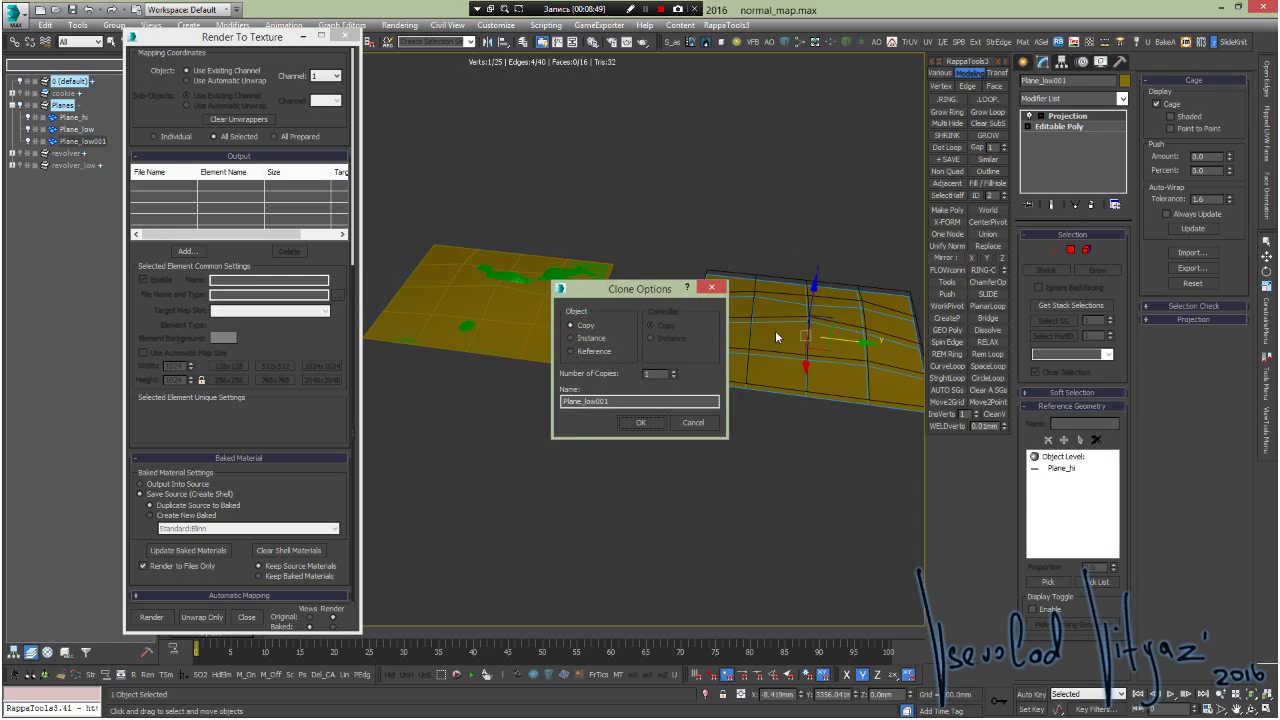
# - Create the Plane_low001 copy and delete its Projection modifier
pyautogui.click(641, 422)
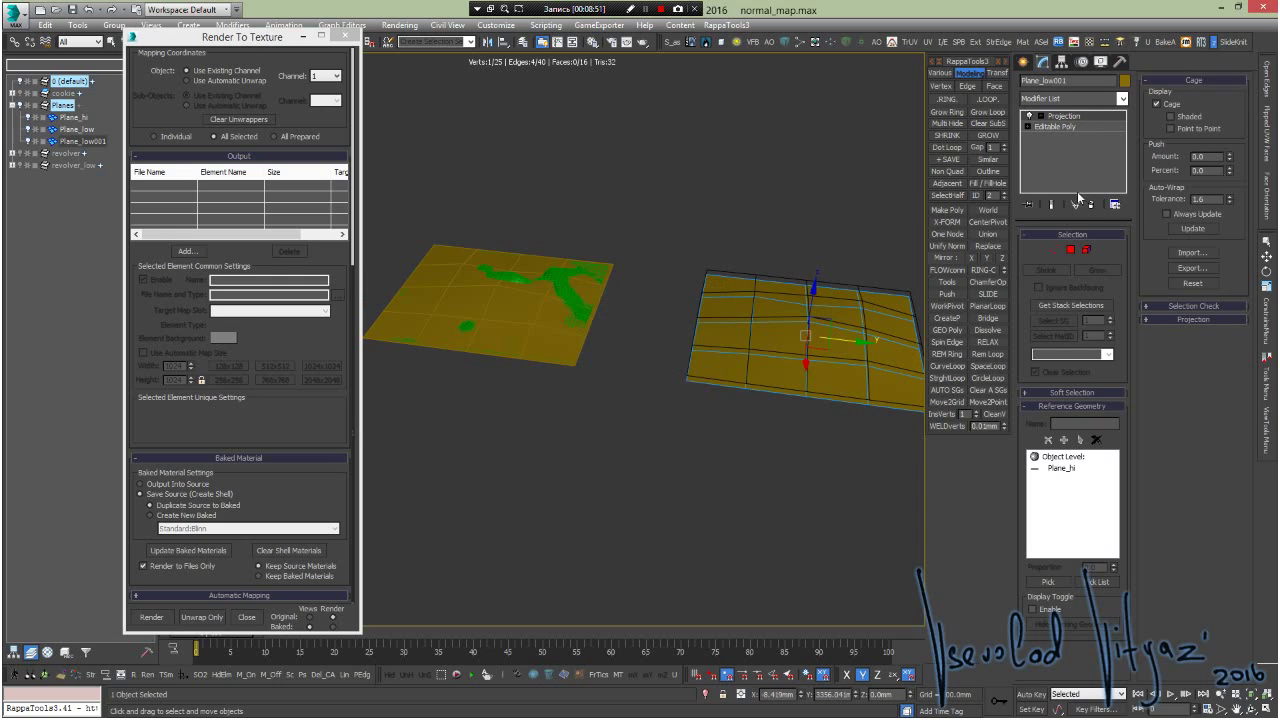
pyautogui.click(1090, 205)
pyautogui.keyDown('alt'); pyautogui.moveTo(748, 278); pyautogui.dragTo(762, 347, button='middle'); pyautogui.keyUp('alt')
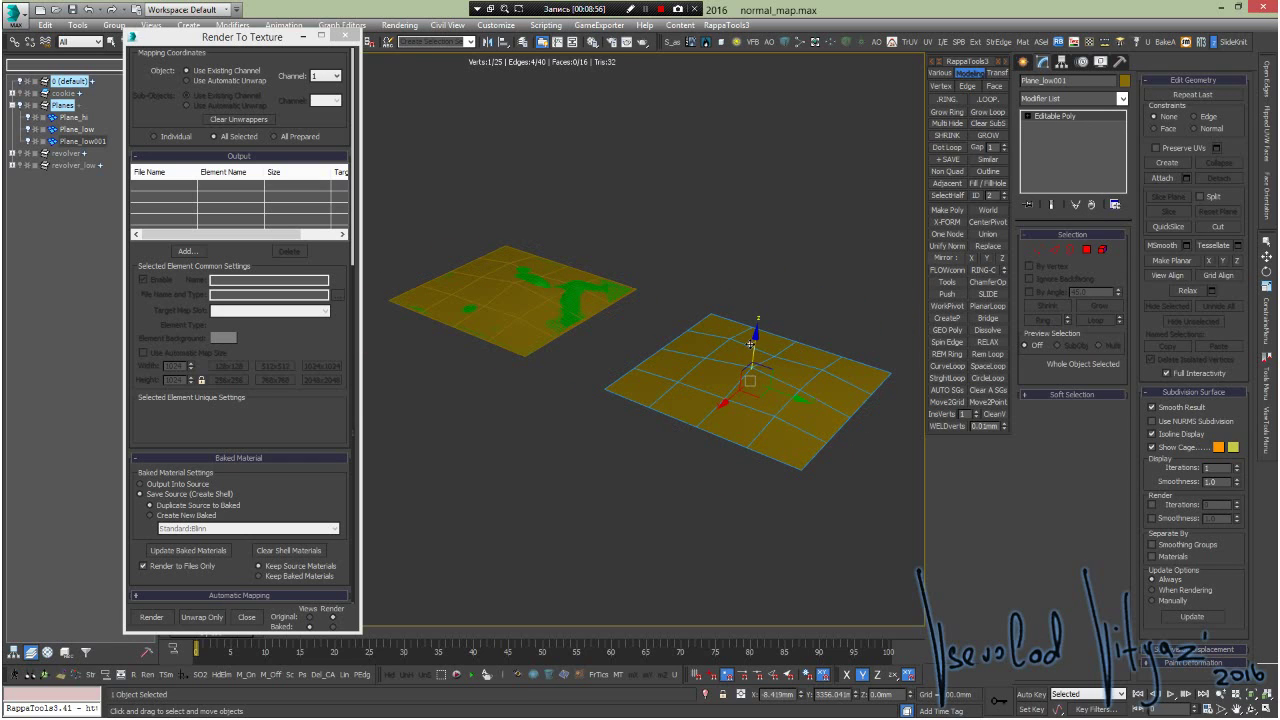
# - Reselect the original Plane_low and adjust the view of both planes
pyautogui.moveTo(683, 331); pyautogui.dragTo(624, 311, button='middle')
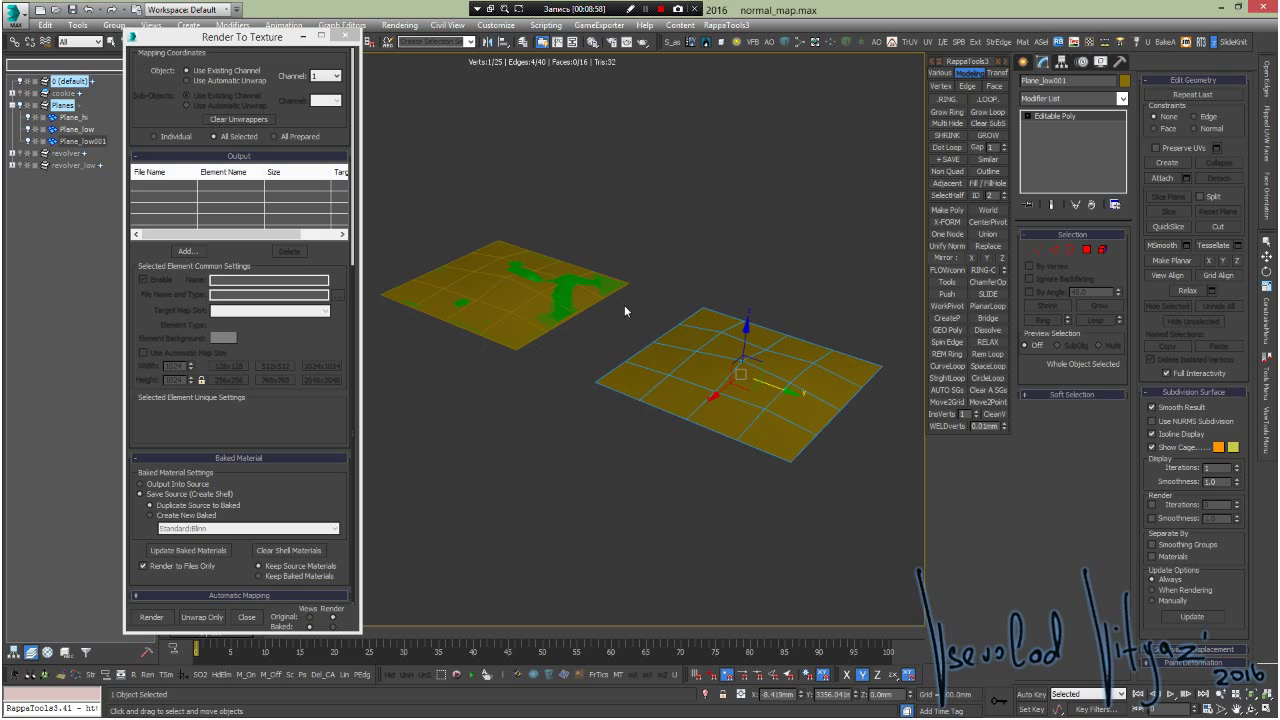
pyautogui.click(441, 271)
pyautogui.moveTo(441, 271)
pyautogui.mouseDown(button='middle')
pyautogui.moveTo(523, 286)
pyautogui.moveTo(628, 274)
pyautogui.mouseUp(button='middle')
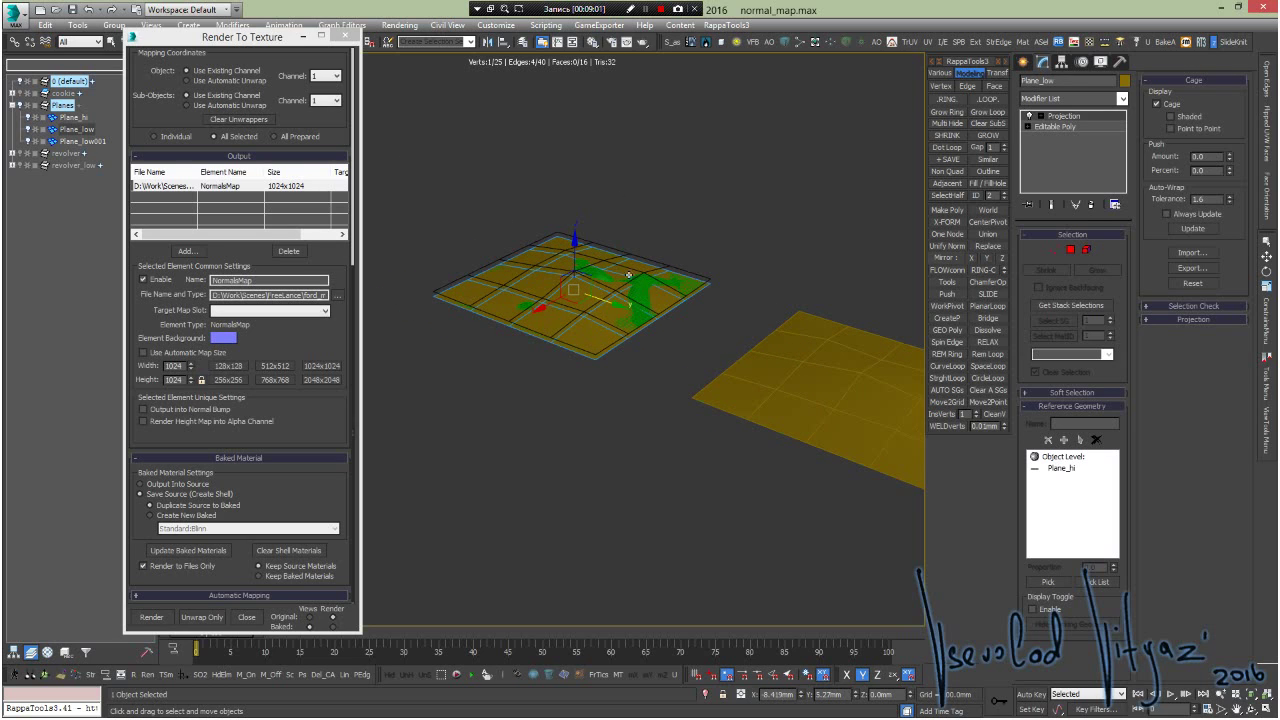
pyautogui.keyDown('alt'); pyautogui.moveTo(568, 240); pyautogui.dragTo(554, 280, button='middle'); pyautogui.keyUp('alt')
pyautogui.scroll(5, 330, 124)
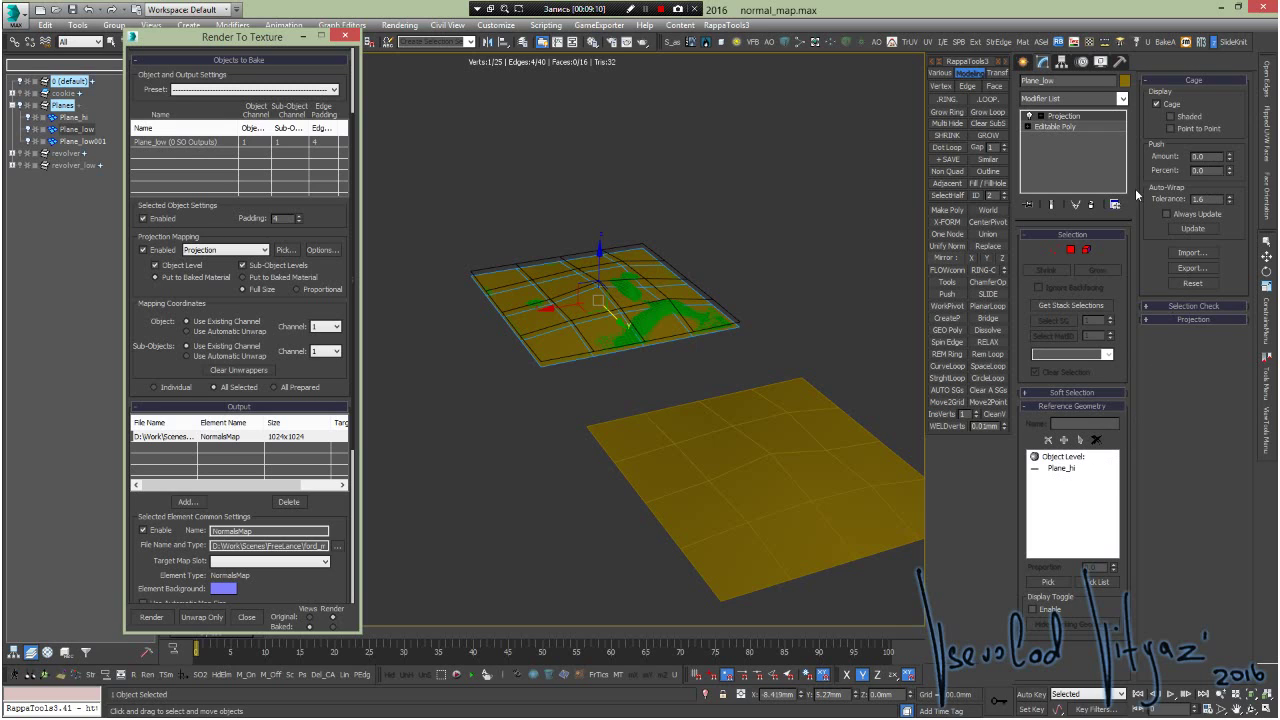
pyautogui.scroll(-4, 336, 388)
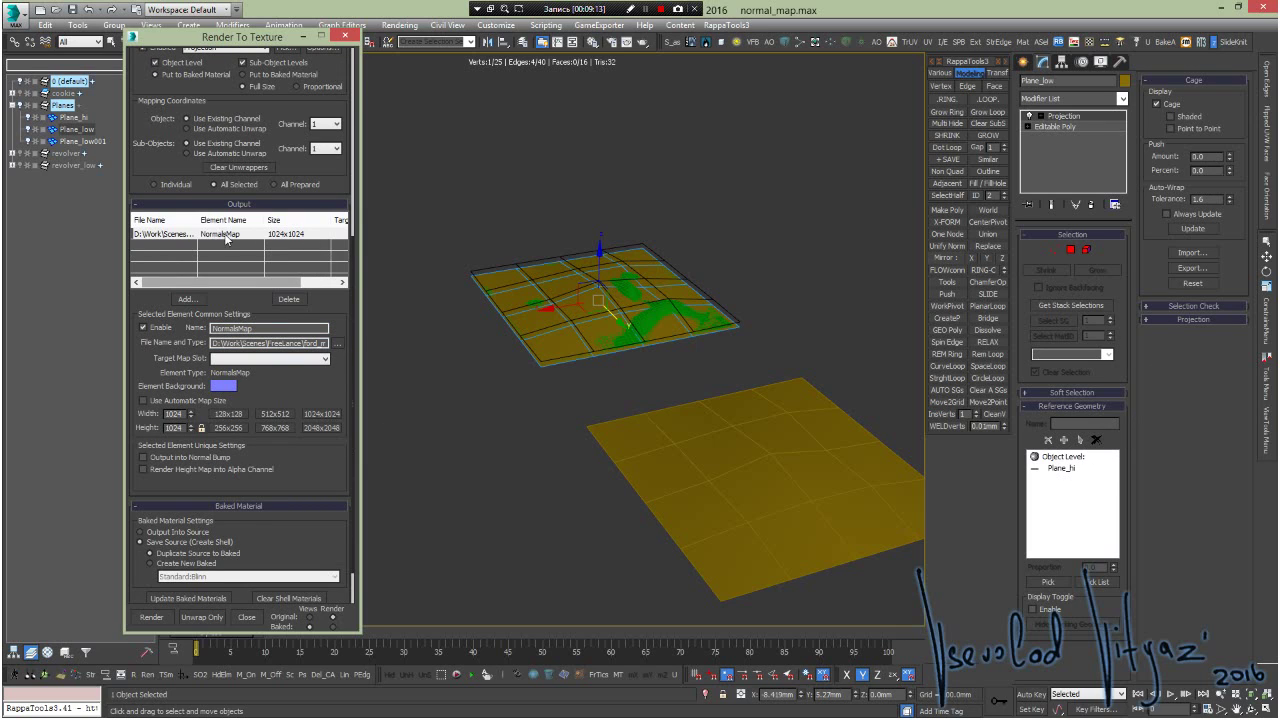
pyautogui.scroll(-1, 292, 383)
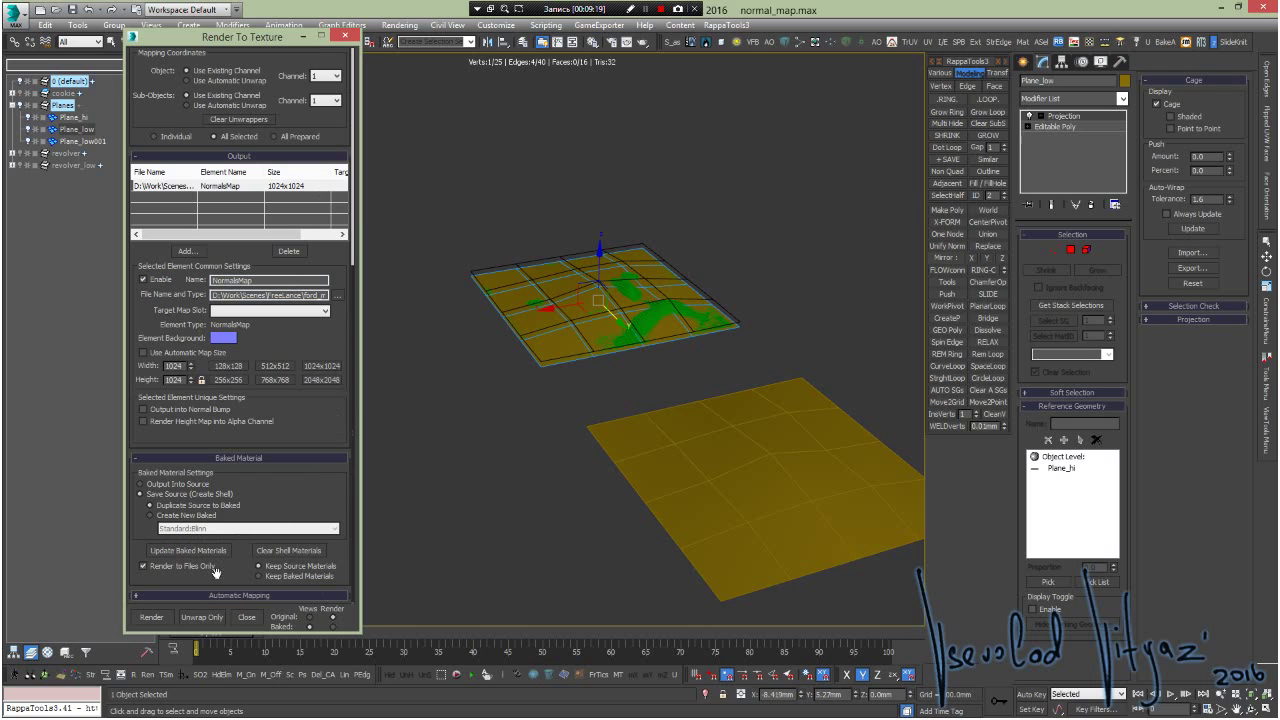
# - Render Plane_low's 1024x1024 NormalsMap bake, overwriting the file, then close the result window
pyautogui.click(160, 616)
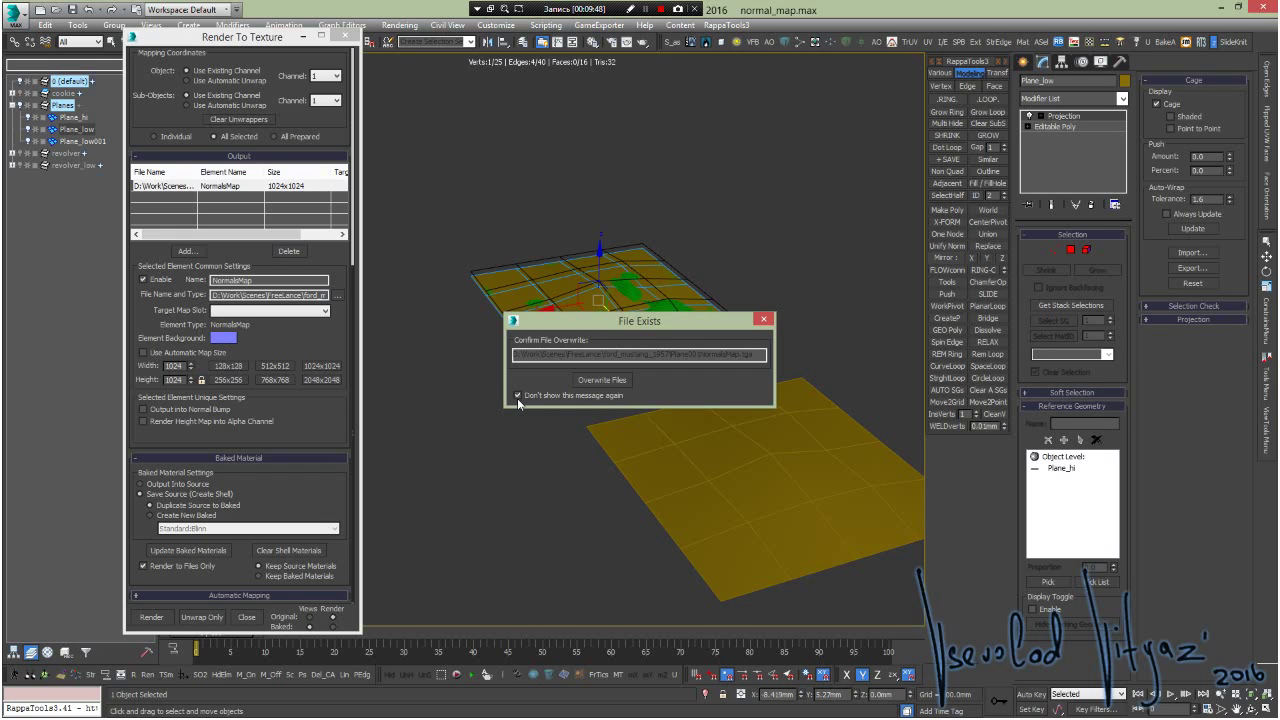
pyautogui.click(598, 381)
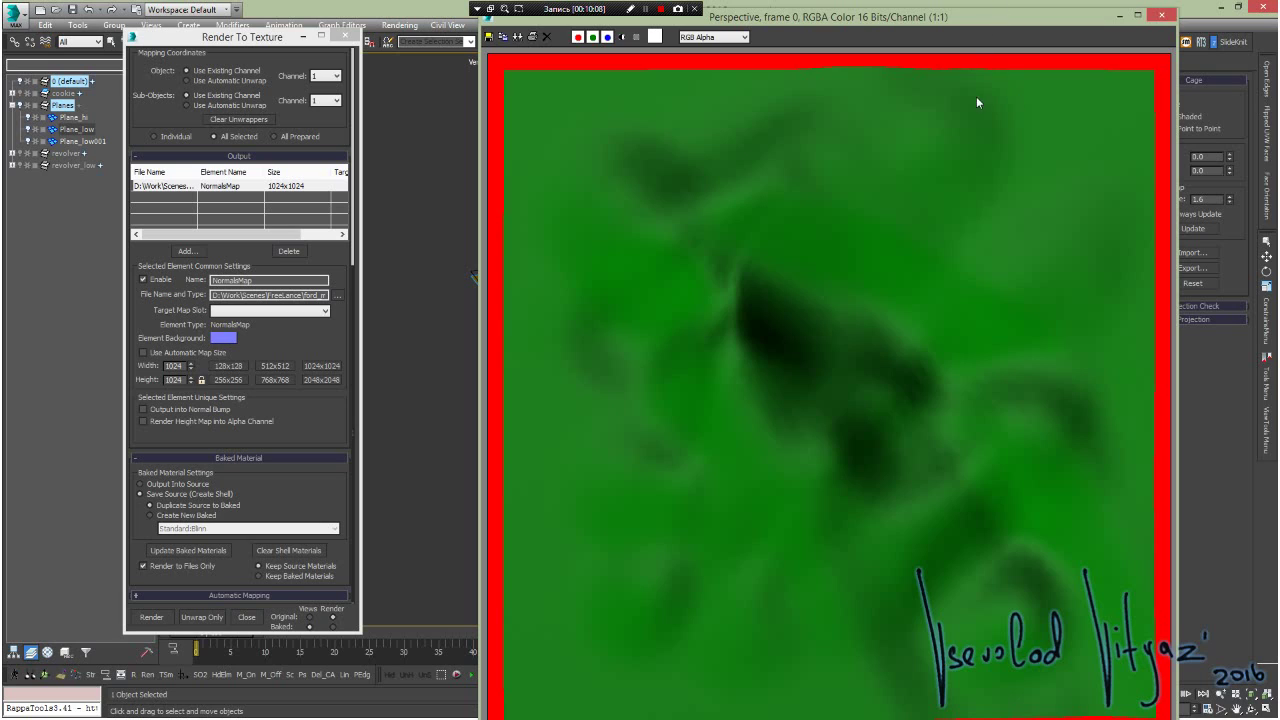
pyautogui.scroll(-1, 908, 216)
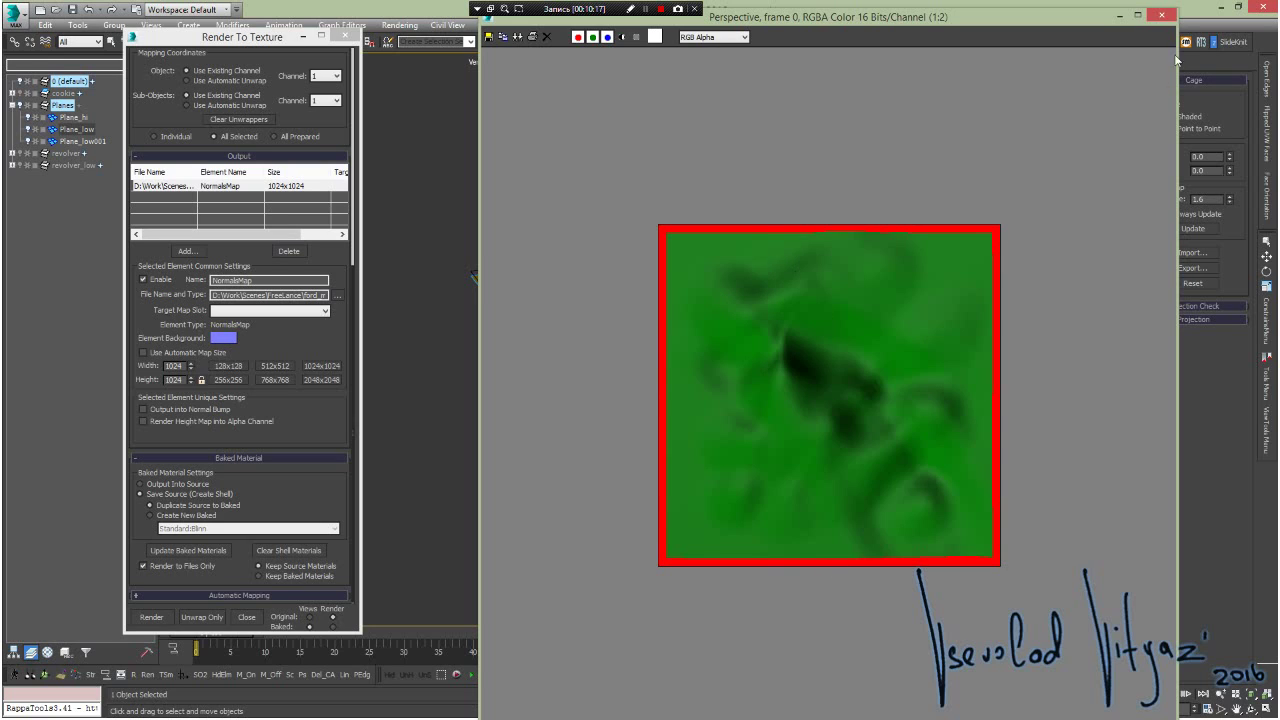
pyautogui.click(1164, 16)
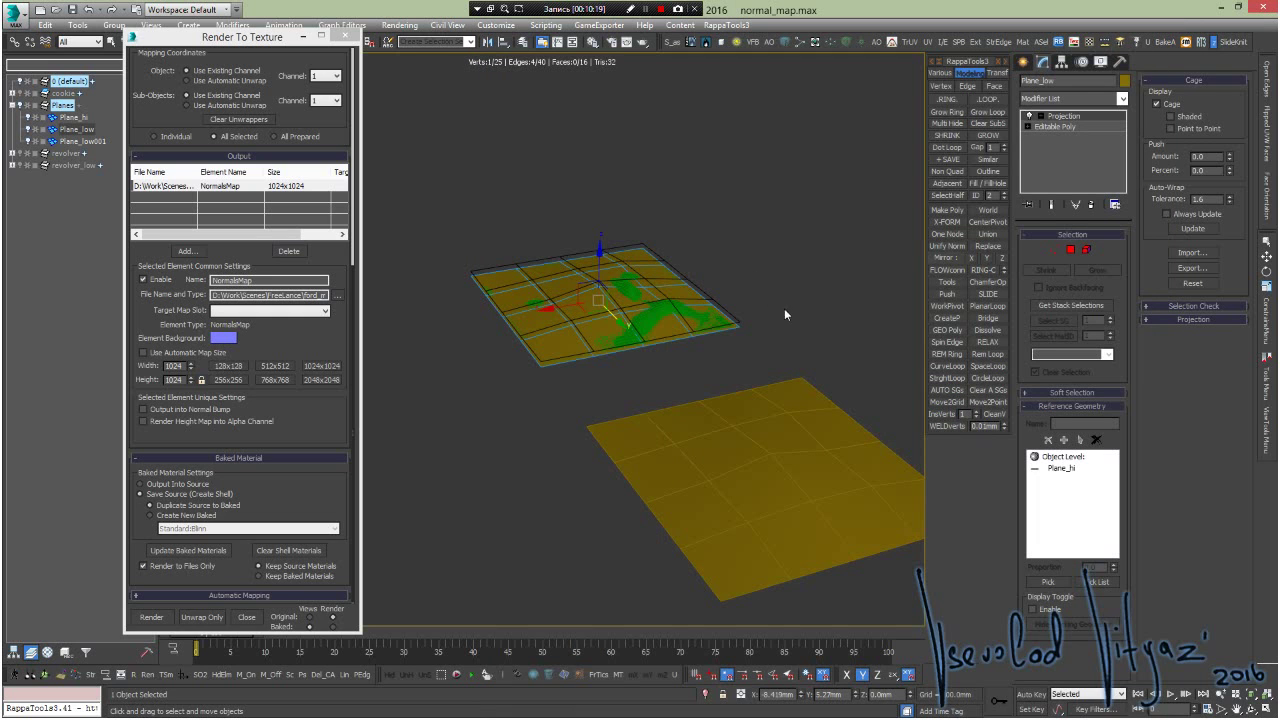
# - Select Plane_low001 and open the 07 - Default material in the Material Editor
pyautogui.keyDown('alt'); pyautogui.moveTo(776, 300); pyautogui.dragTo(708, 340, button='middle'); pyautogui.keyUp('alt')
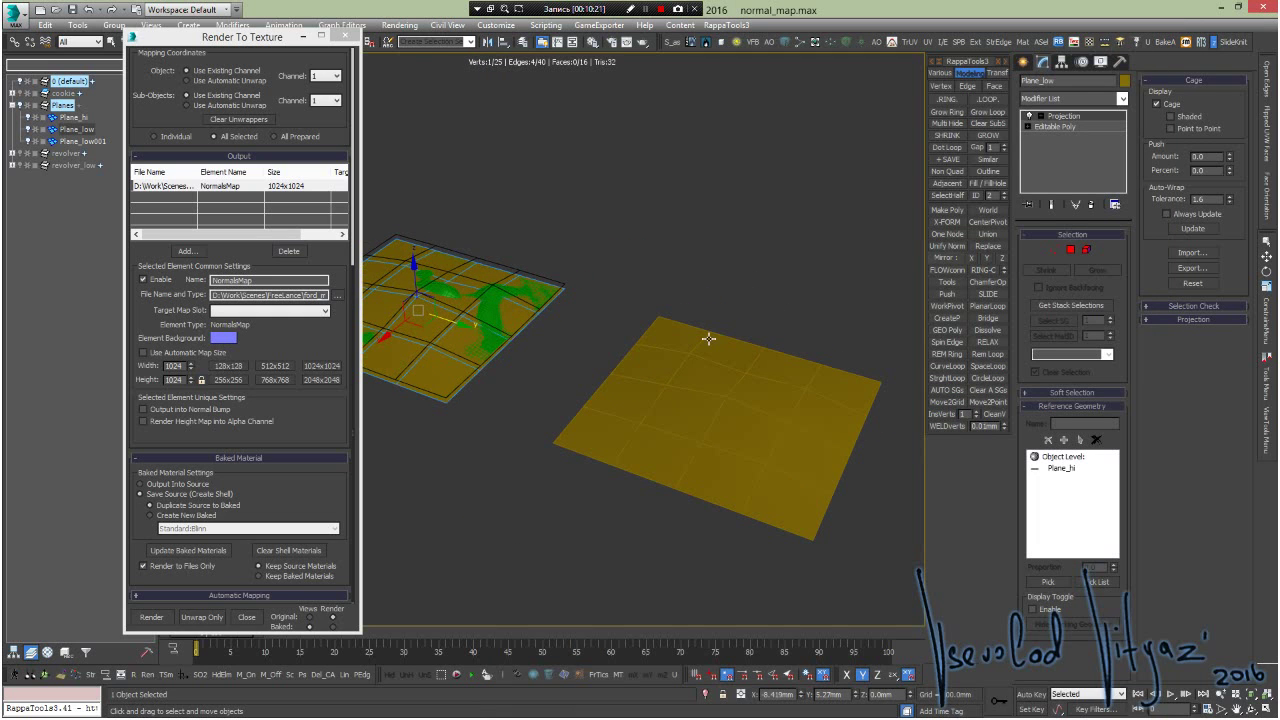
pyautogui.click(708, 340)
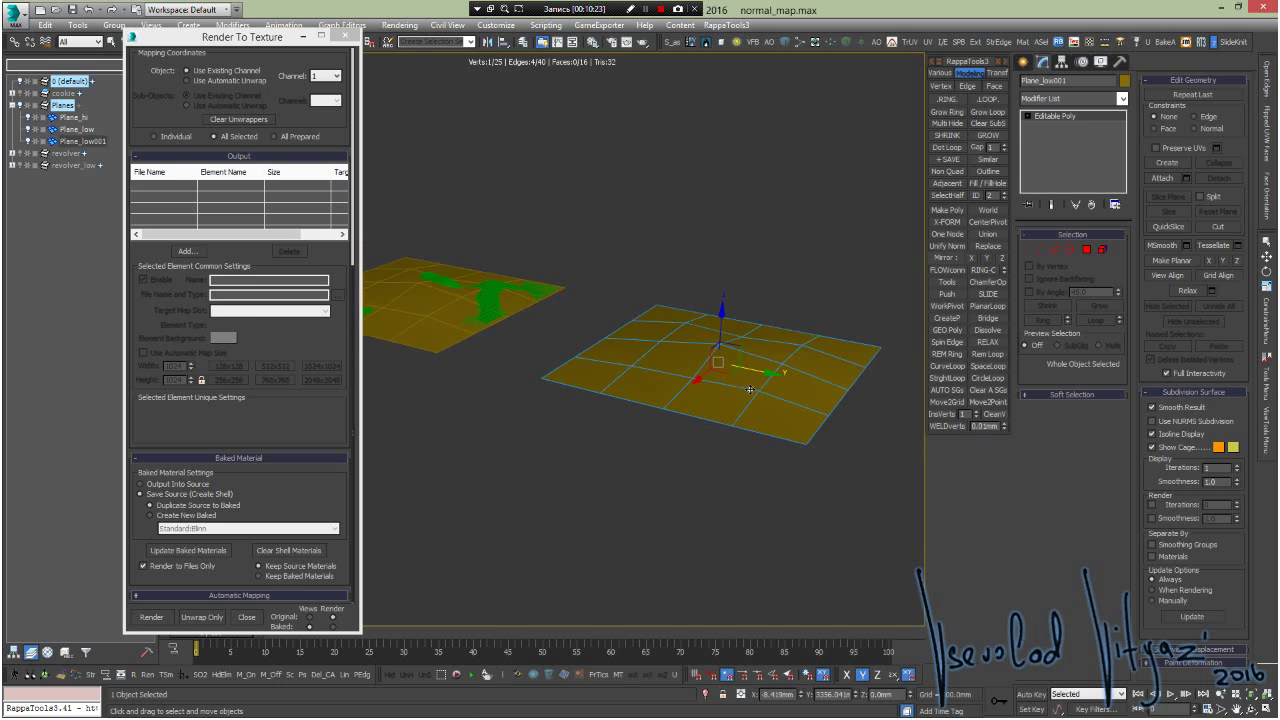
pyautogui.keyDown('alt'); pyautogui.moveTo(759, 421); pyautogui.dragTo(751, 310, button='middle'); pyautogui.keyUp('alt')
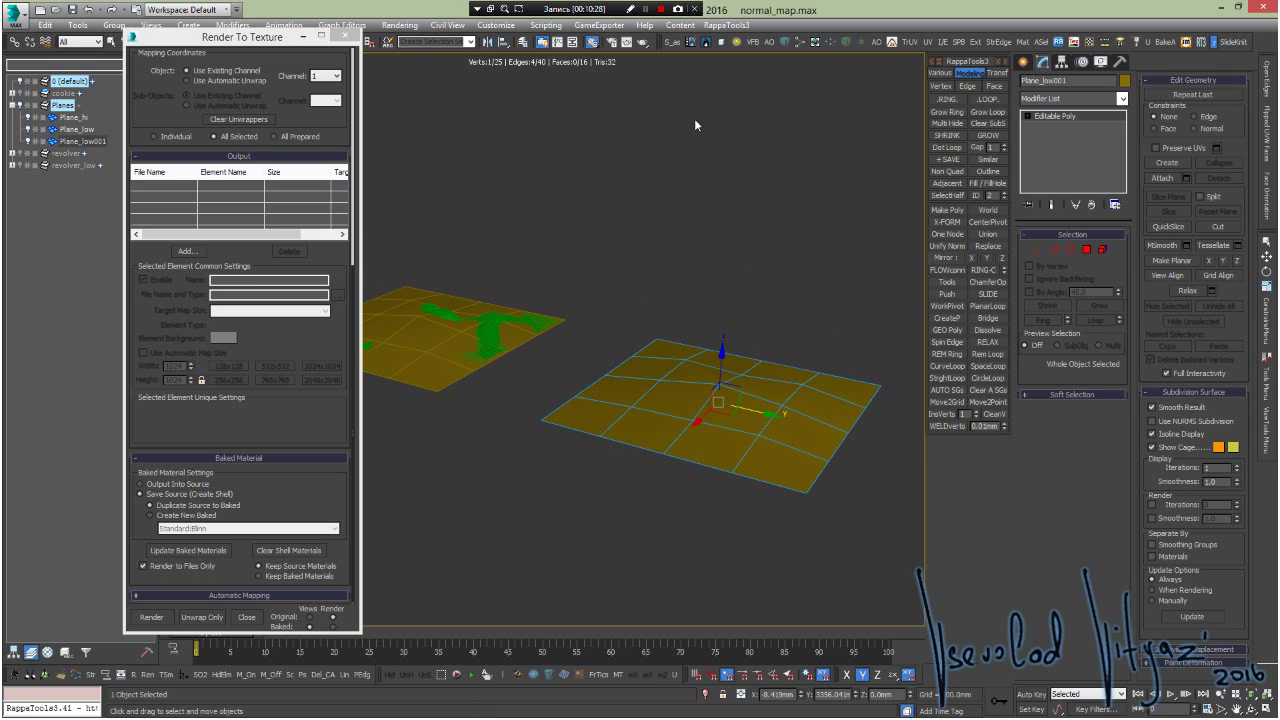
pyautogui.press('m')
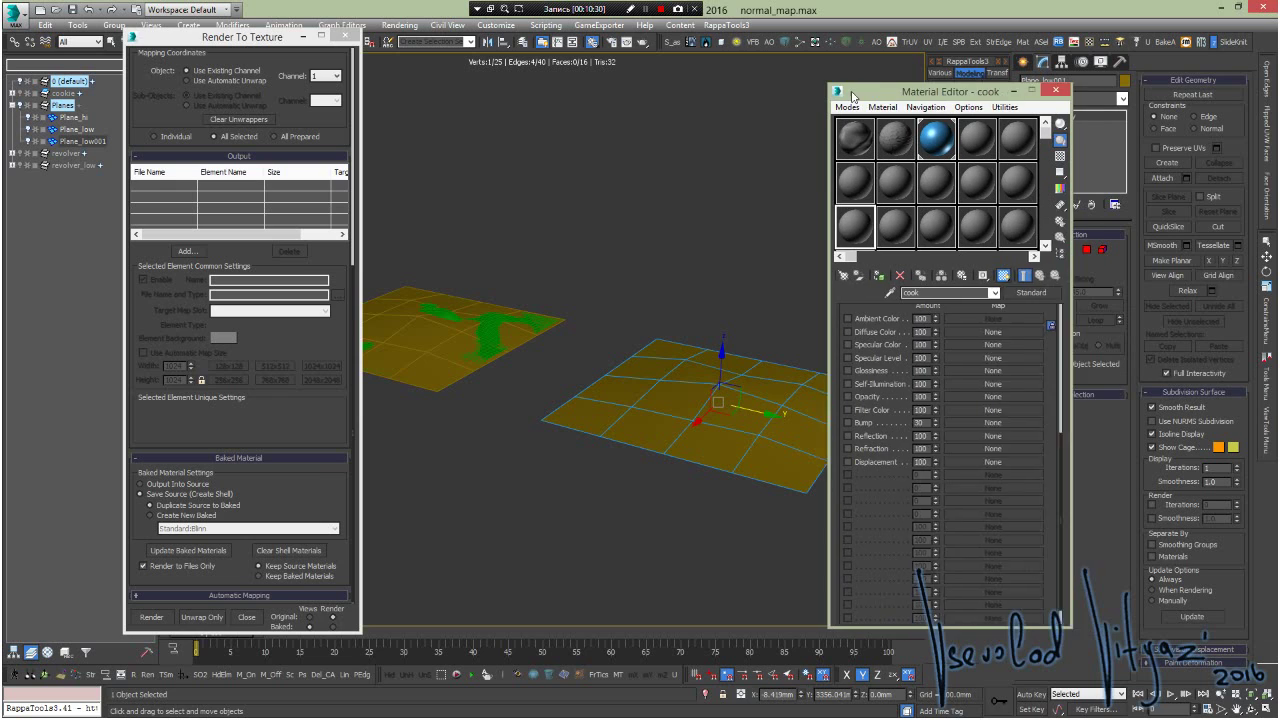
pyautogui.click(761, 189)
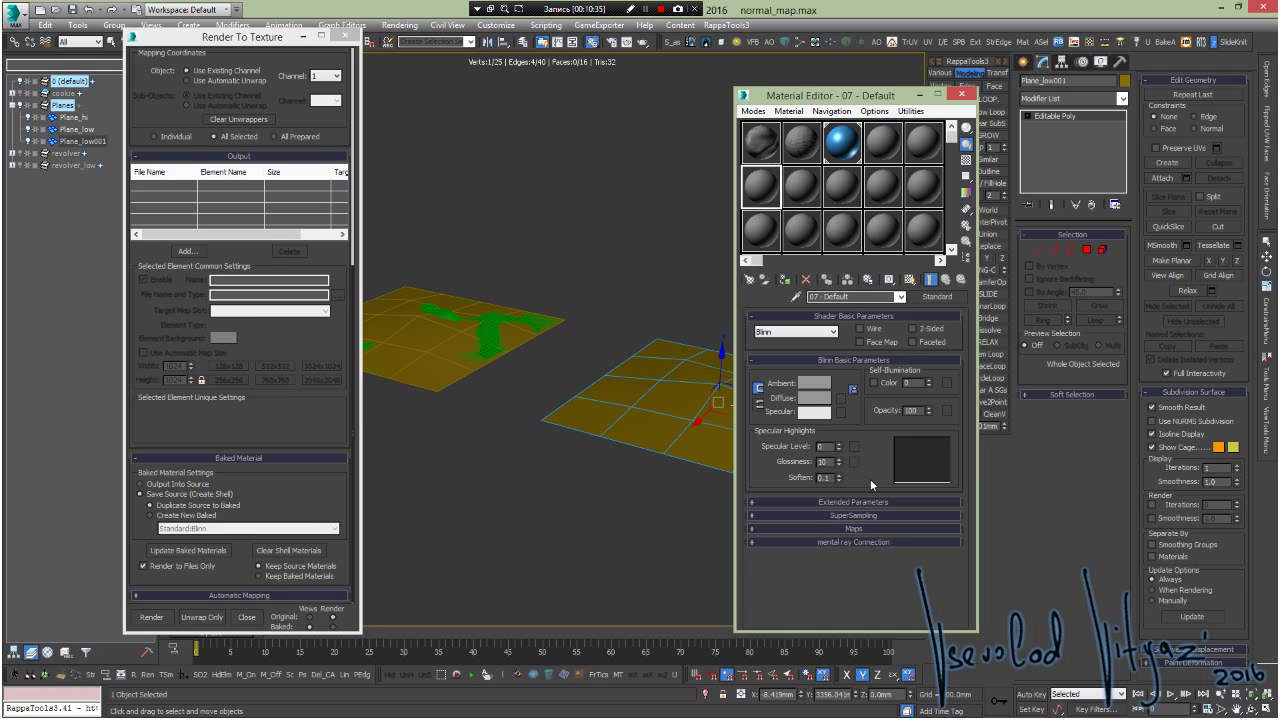
# - Set the material's Bump amount to 100 and choose a map for that slot
pyautogui.click(855, 528)
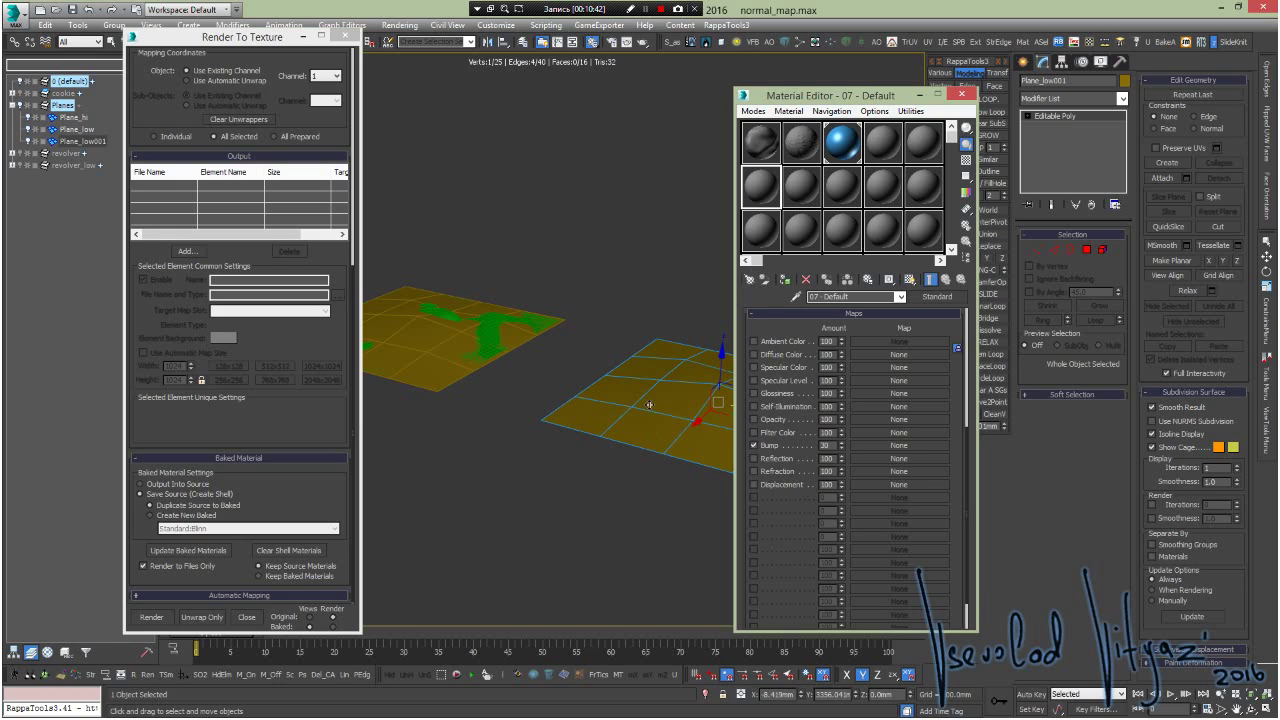
pyautogui.moveTo(650, 405); pyautogui.dragTo(595, 428, button='middle')
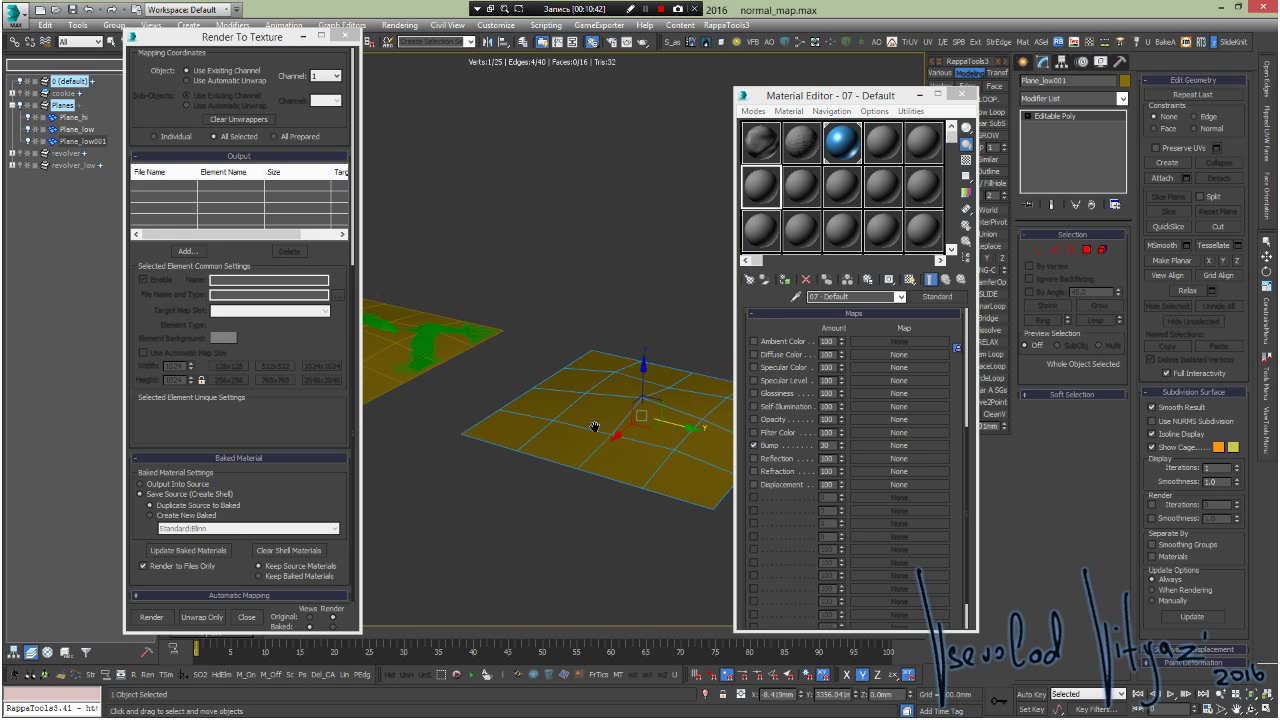
pyautogui.doubleClick(826, 445)
pyautogui.write('100')
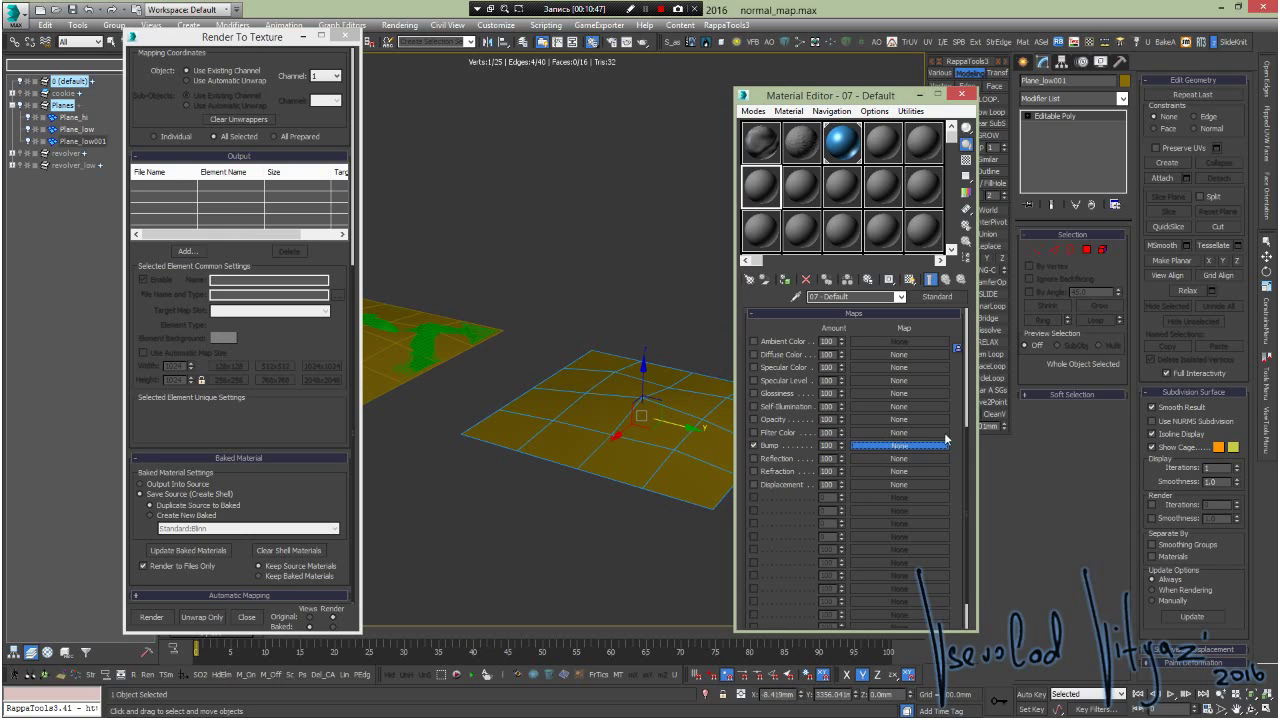
pyautogui.click(899, 445)
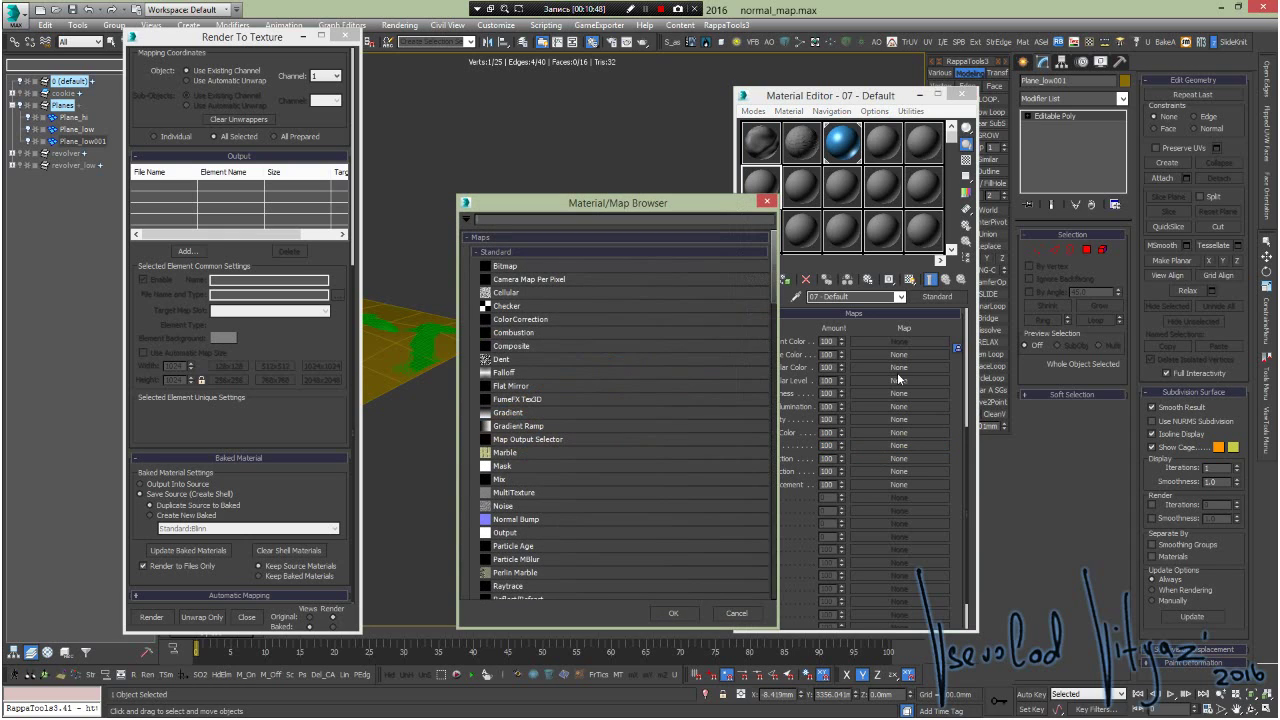
# - Use Normal Bump for the bump, loading Plane001NormalsMap.tga from ford_mustang_1957 as its normal bitmap
pyautogui.doubleClick(532, 520)
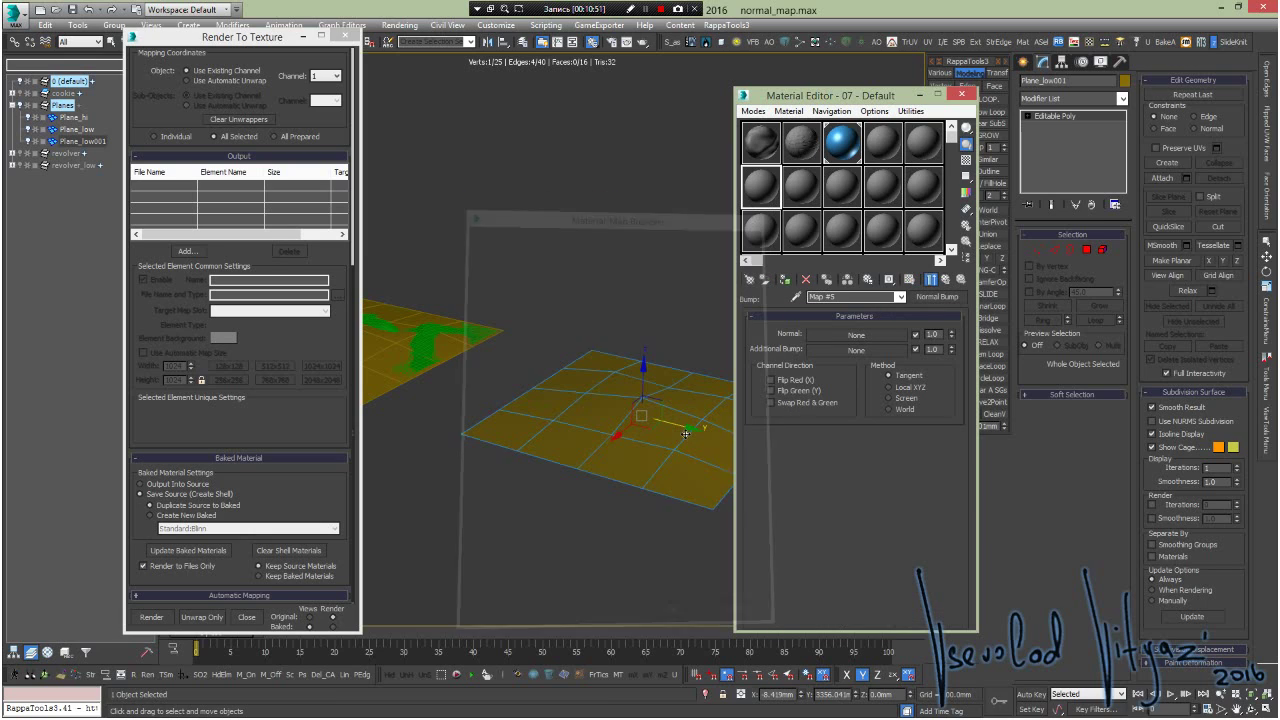
pyautogui.click(857, 334)
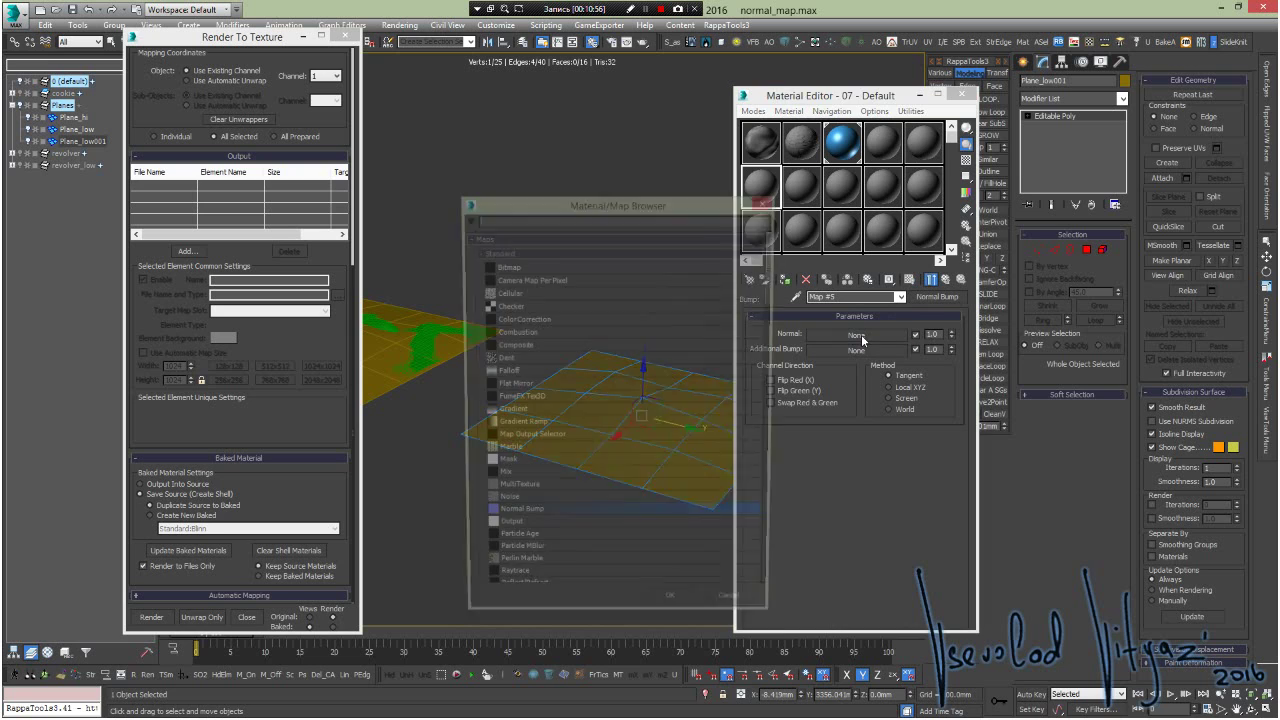
pyautogui.doubleClick(510, 266)
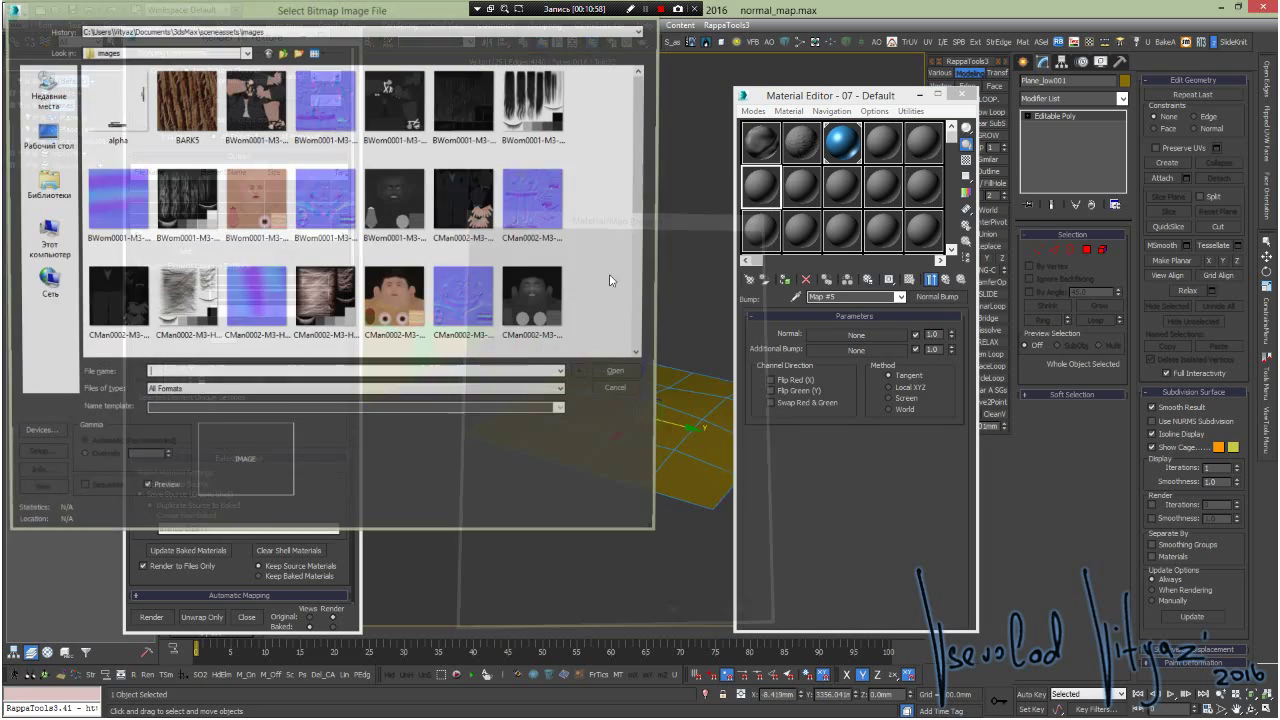
pyautogui.moveTo(405, 18); pyautogui.dragTo(697, 96)
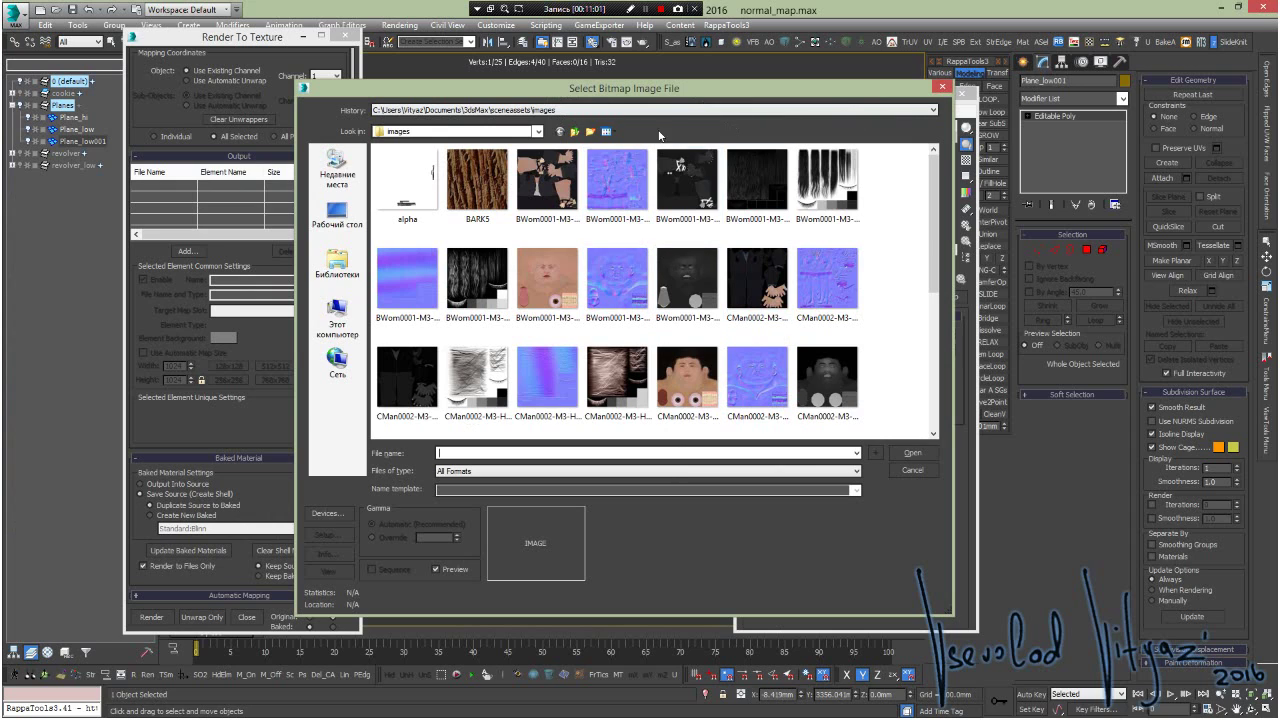
pyautogui.click(648, 110)
pyautogui.click(622, 129)
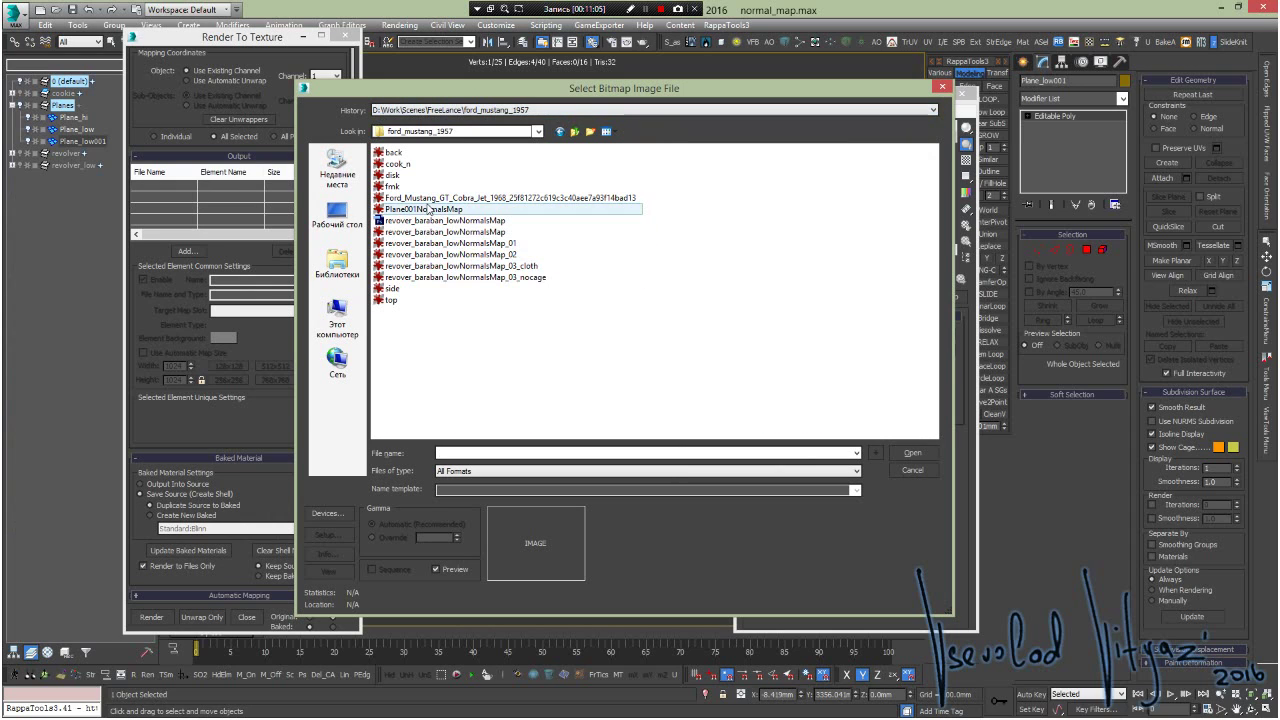
pyautogui.click(424, 211)
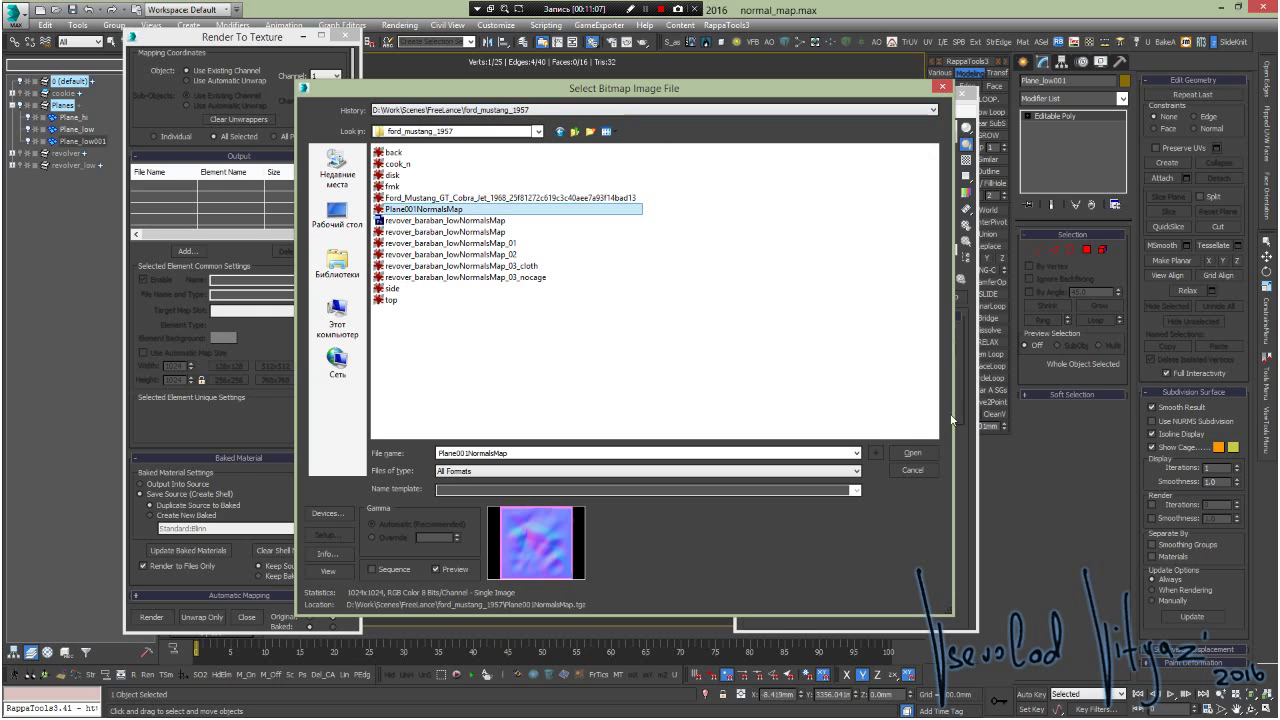
pyautogui.click(912, 453)
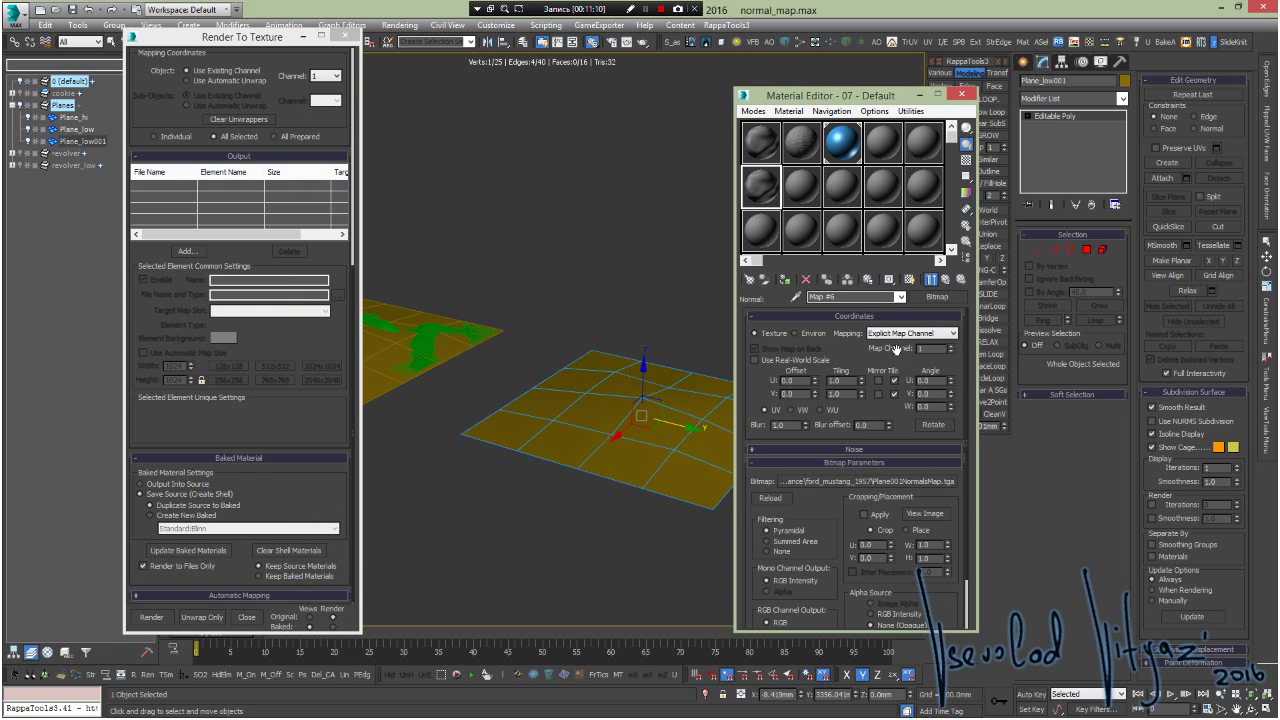
# - Assign the 07 - Default material to the selected low-poly plane
pyautogui.click(786, 279)
pyautogui.moveTo(603, 401)
pyautogui.keyDown('alt'); pyautogui.mouseDown(button='middle')
pyautogui.moveTo(533, 390)
pyautogui.moveTo(604, 374)
pyautogui.moveTo(660, 454)
pyautogui.mouseUp(button='middle'); pyautogui.keyUp('alt')
pyautogui.click(789, 114)
pyautogui.moveTo(712, 384)
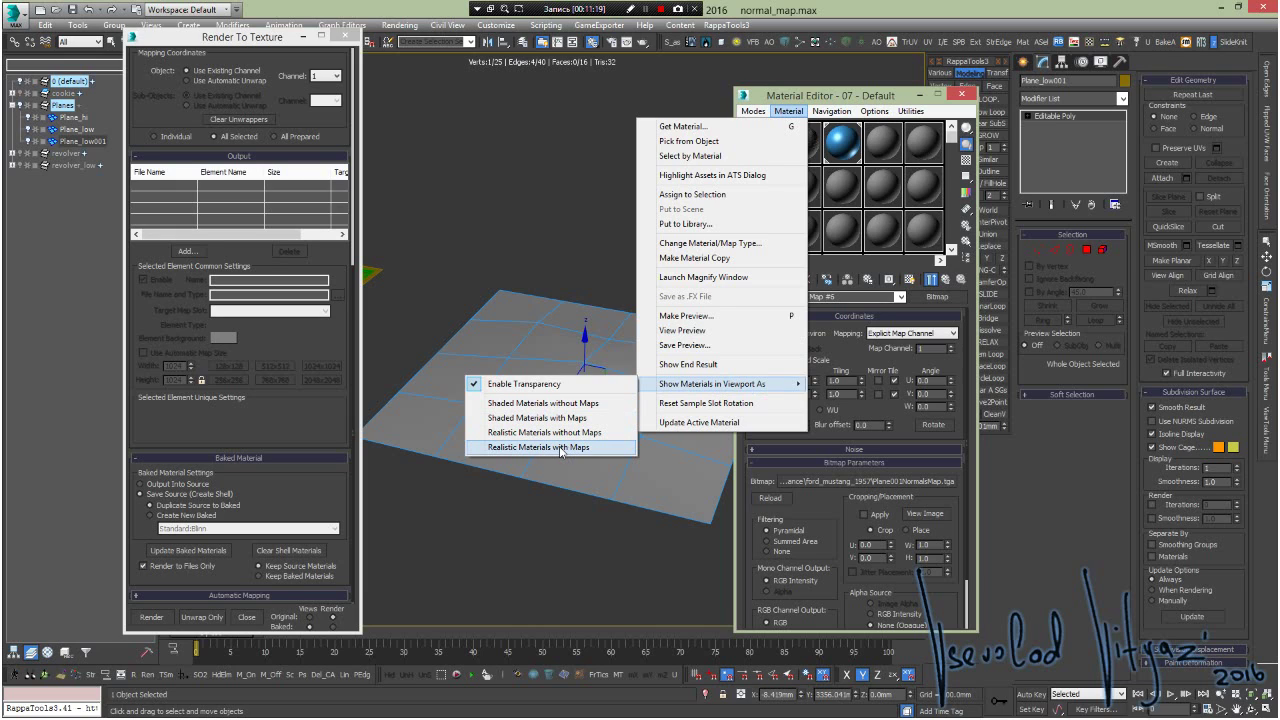
# - Show materials in the viewport as Realistic Materials with Maps
pyautogui.click(545, 449)
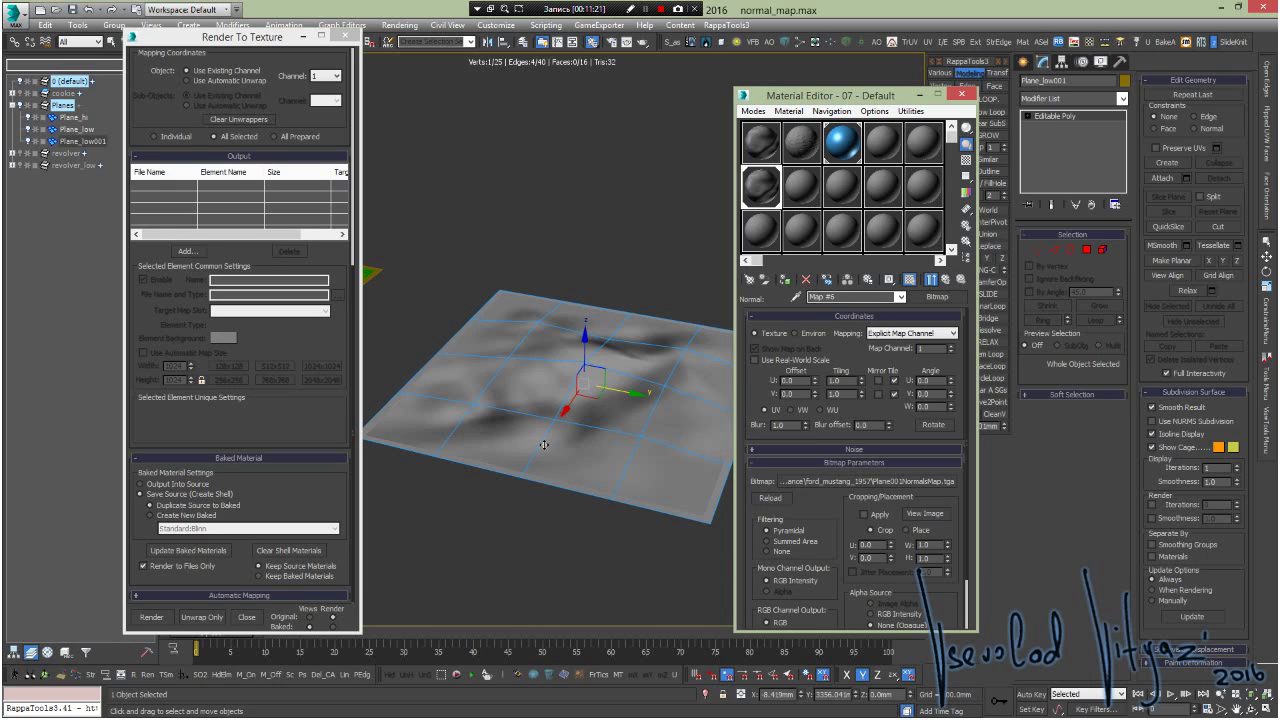
pyautogui.moveTo(866, 95); pyautogui.dragTo(1011, 101)
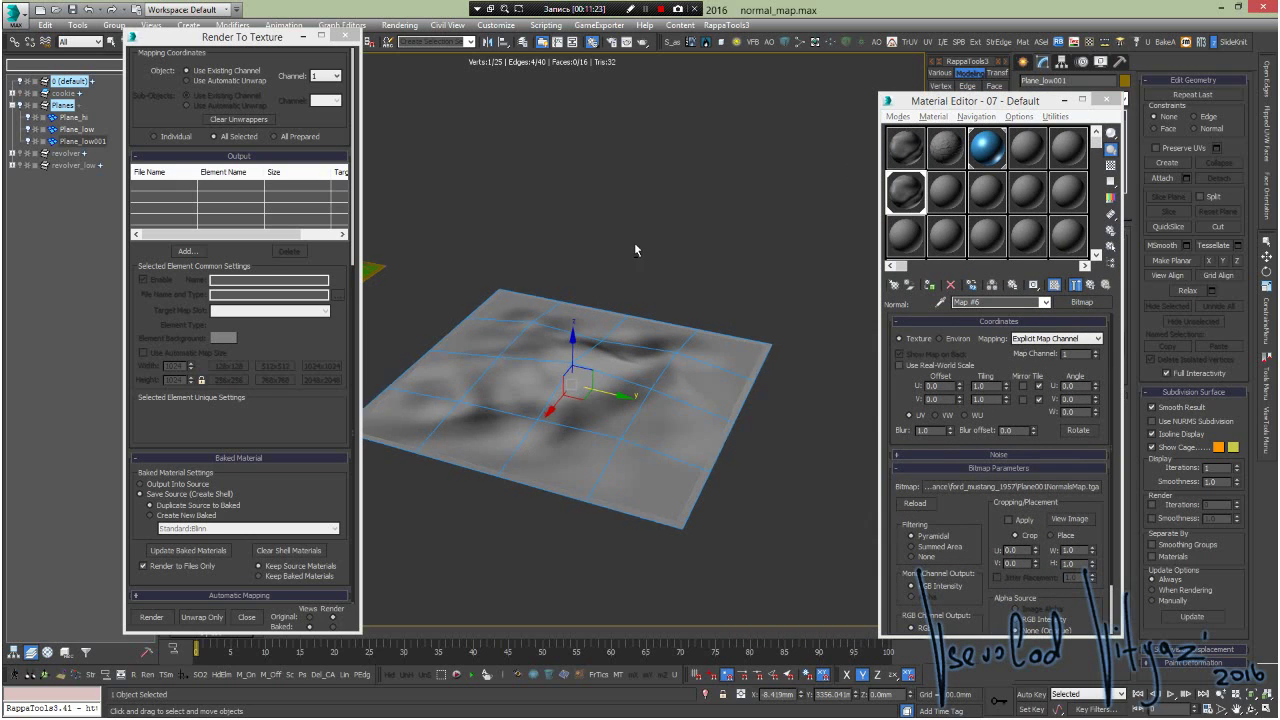
pyautogui.keyDown('alt'); pyautogui.moveTo(634, 242); pyautogui.dragTo(388, 92, button='middle'); pyautogui.keyUp('alt')
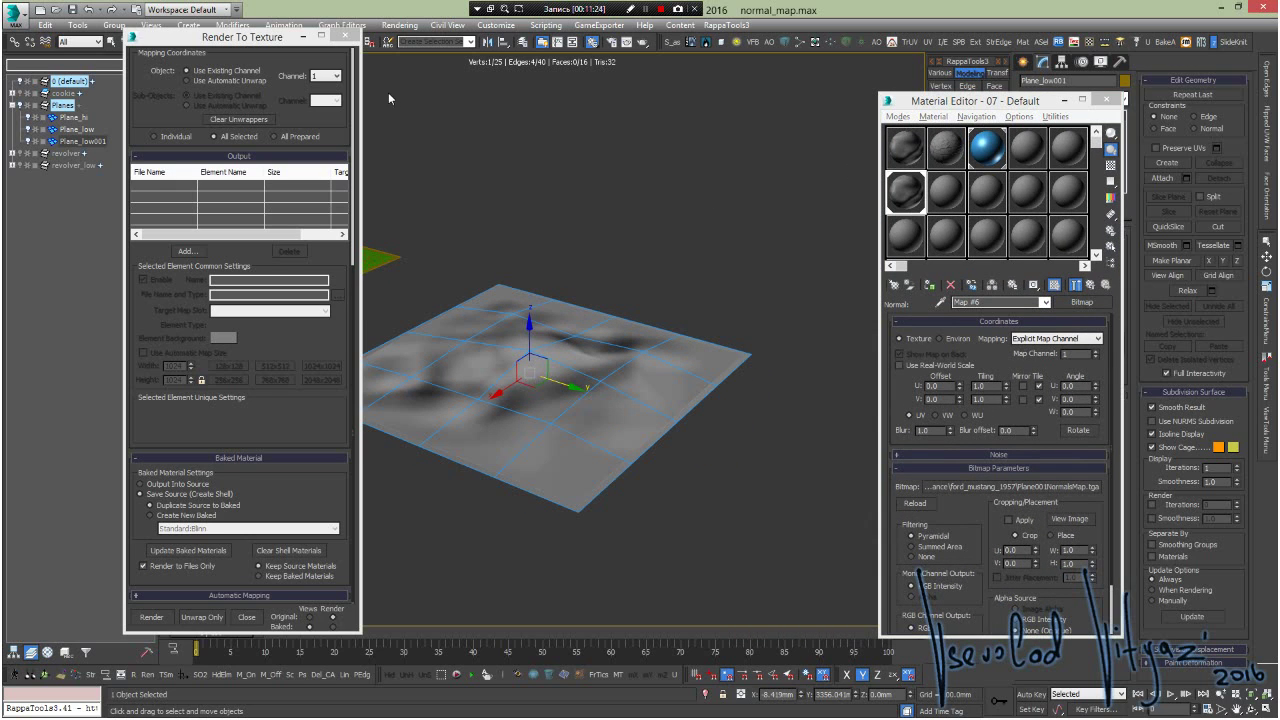
# - Close Render To Texture and hide edged faces with F4
pyautogui.click(346, 35)
pyautogui.moveTo(466, 244)
pyautogui.keyDown('alt'); pyautogui.mouseDown(button='middle')
pyautogui.moveTo(578, 292)
pyautogui.moveTo(540, 313)
pyautogui.moveTo(634, 343)
pyautogui.moveTo(608, 405)
pyautogui.moveTo(537, 373)
pyautogui.moveTo(506, 294)
pyautogui.moveTo(529, 271)
pyautogui.moveTo(509, 276)
pyautogui.moveTo(567, 312)
pyautogui.moveTo(506, 273)
pyautogui.moveTo(391, 334)
pyautogui.moveTo(529, 314)
pyautogui.moveTo(527, 301)
pyautogui.moveTo(320, 269)
pyautogui.moveTo(397, 270)
pyautogui.moveTo(429, 314)
pyautogui.mouseUp(button='middle'); pyautogui.keyUp('alt')
pyautogui.press('F4')
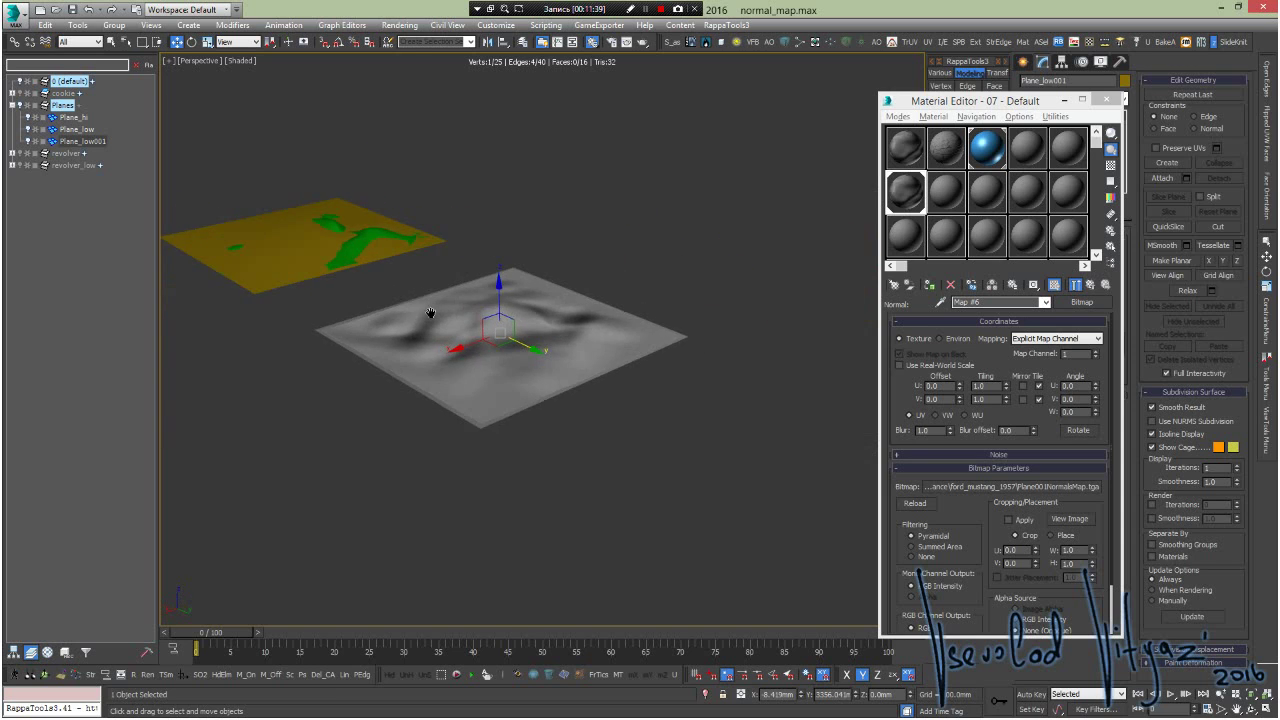
# - Isolate the grey low-poly plane to inspect its normal-map relief, then return to Normal Bump settings
pyautogui.scroll(-3, 429, 314)
pyautogui.scroll(-2, 532, 347)
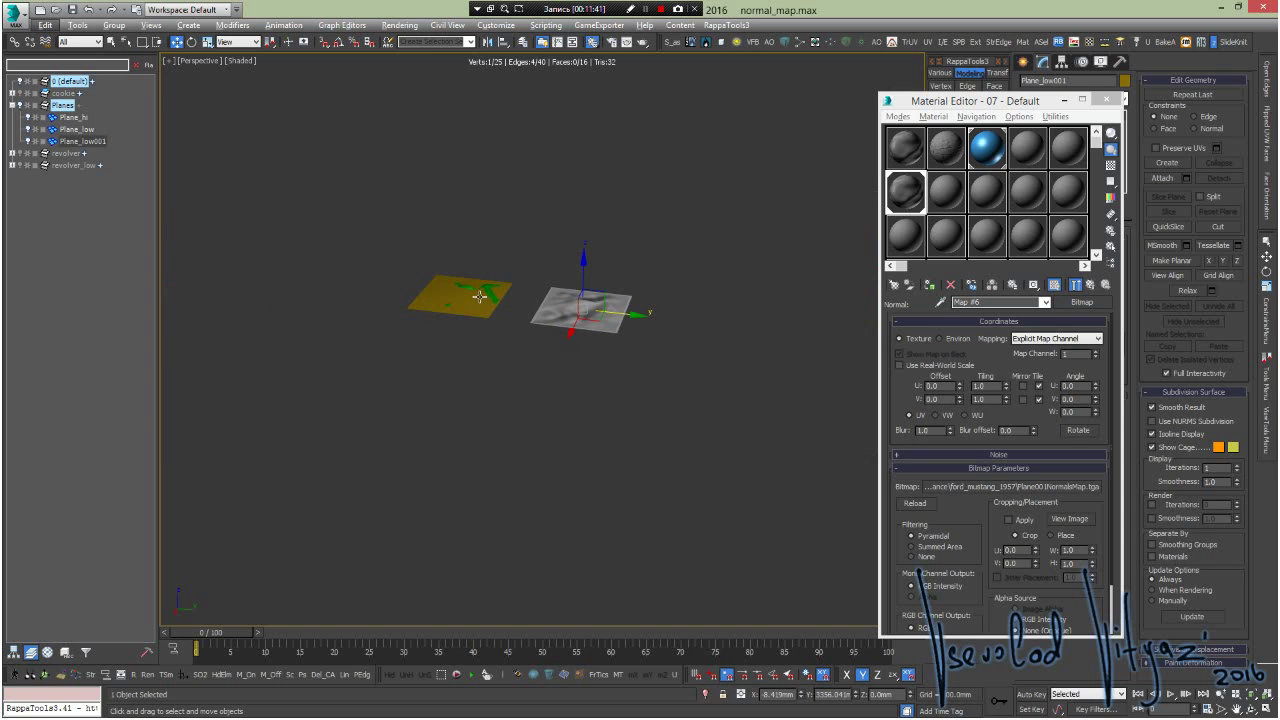
pyautogui.keyDown('ctrl'); pyautogui.click(467, 286); pyautogui.keyUp('ctrl')
pyautogui.moveTo(590, 295)
pyautogui.keyDown('alt'); pyautogui.mouseDown(button='middle')
pyautogui.moveTo(590, 313)
pyautogui.moveTo(485, 307)
pyautogui.moveTo(591, 280)
pyautogui.mouseUp(button='middle'); pyautogui.keyUp('alt')
pyautogui.scroll(6, 591, 282)
pyautogui.click(558, 332)
pyautogui.moveTo(558, 326)
pyautogui.keyDown('alt'); pyautogui.mouseDown(button='middle')
pyautogui.moveTo(523, 311)
pyautogui.moveTo(494, 254)
pyautogui.mouseUp(button='middle'); pyautogui.keyUp('alt')
pyautogui.click(582, 328)
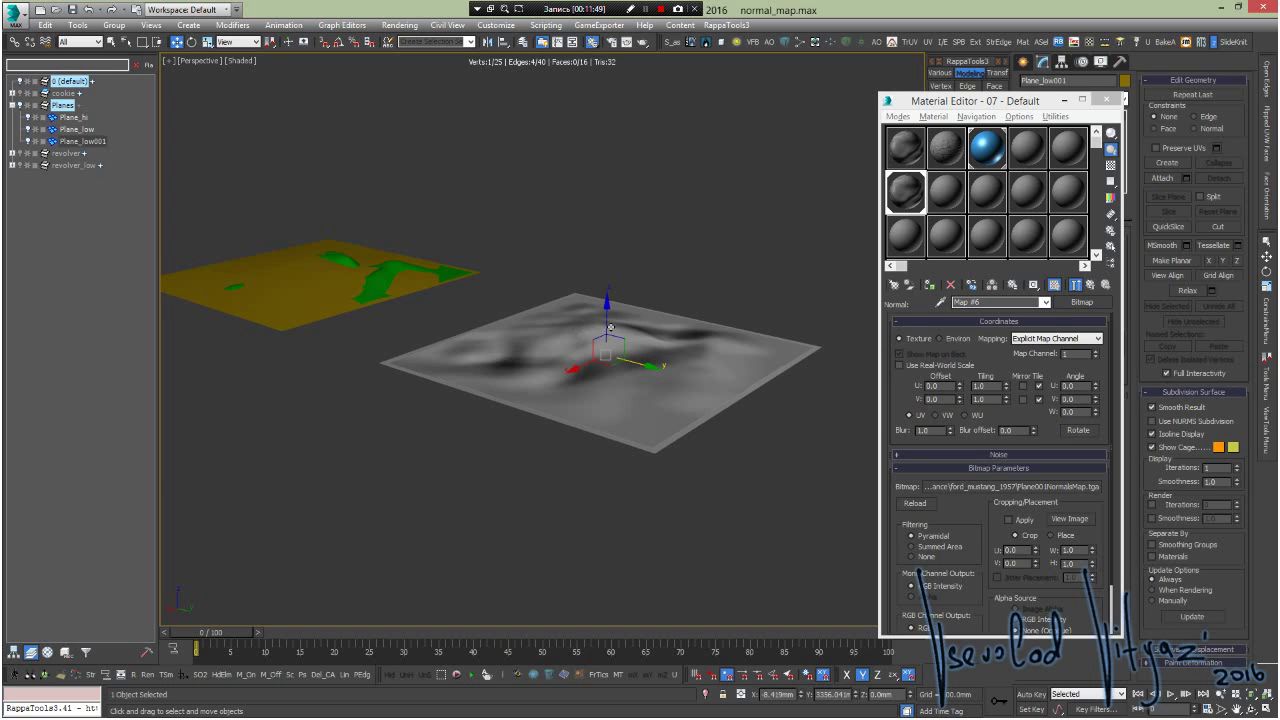
pyautogui.hotkey('alt', 'q')
pyautogui.hotkey('alt', 'q')
pyautogui.keyDown('alt'); pyautogui.moveTo(600, 286); pyautogui.dragTo(609, 303, button='middle'); pyautogui.keyUp('alt')
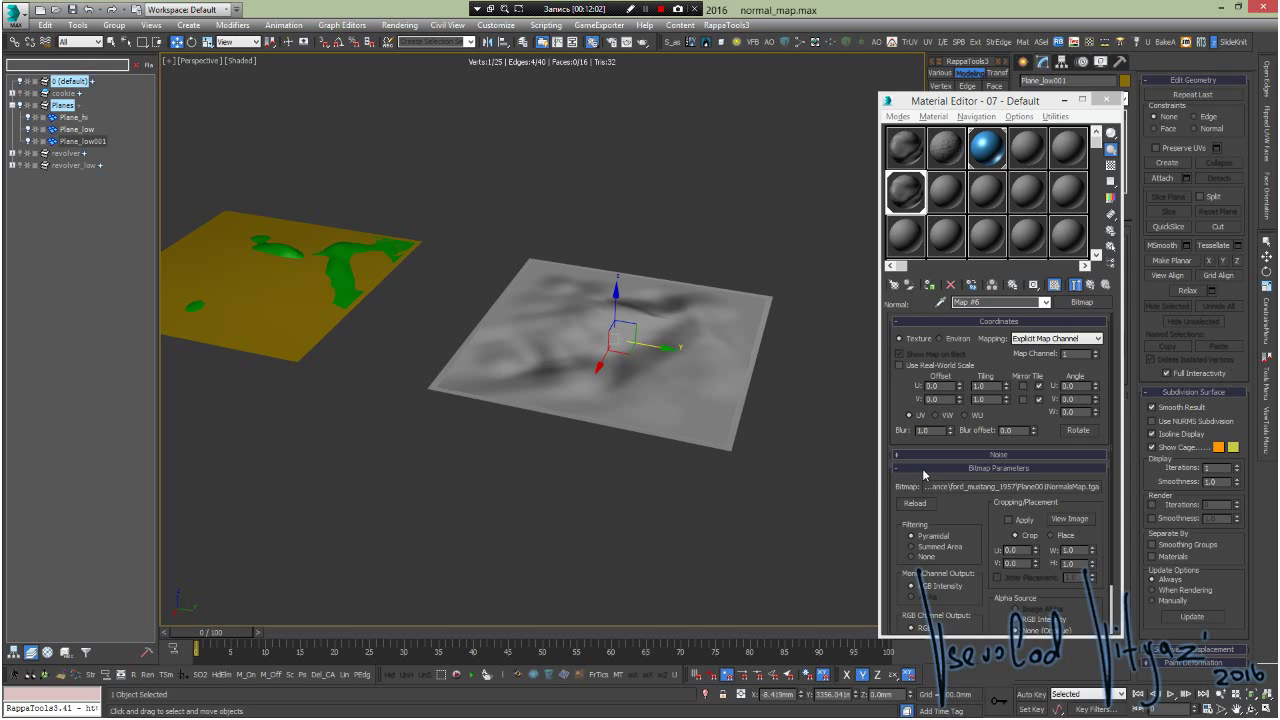
pyautogui.click(1090, 289)
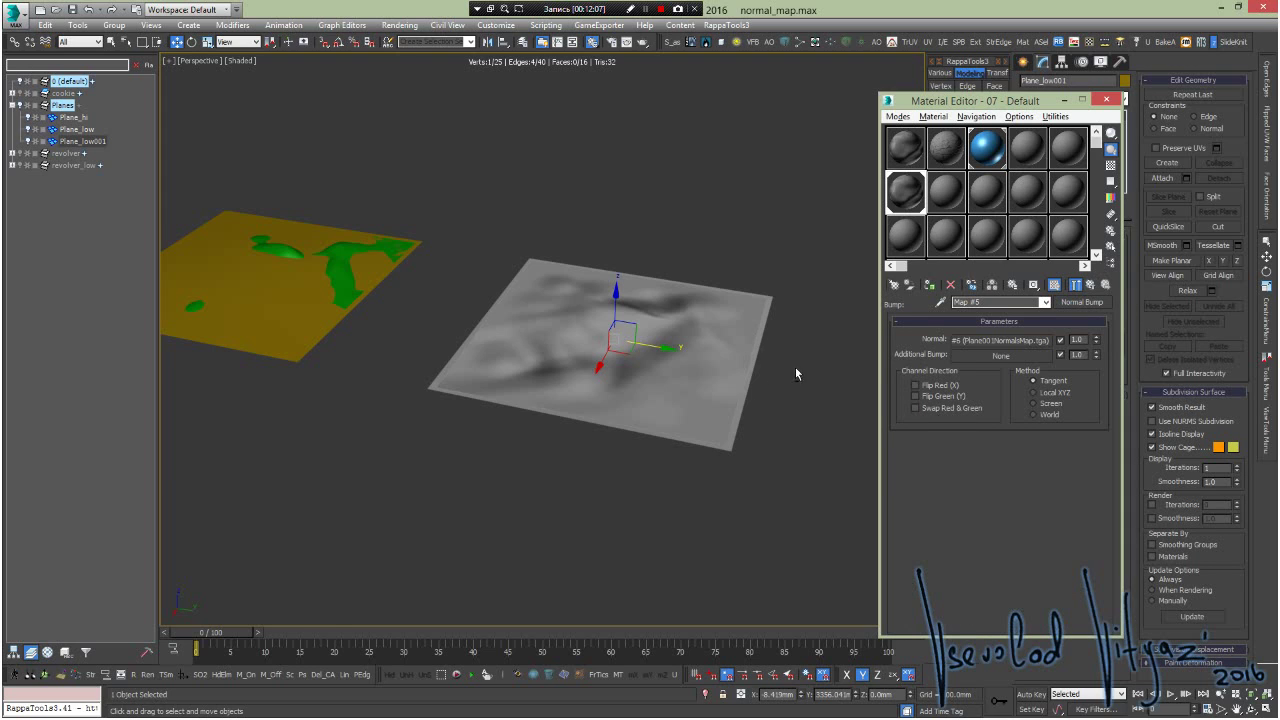
pyautogui.keyDown('alt'); pyautogui.moveTo(796, 368); pyautogui.dragTo(779, 382, button='middle'); pyautogui.keyUp('alt')
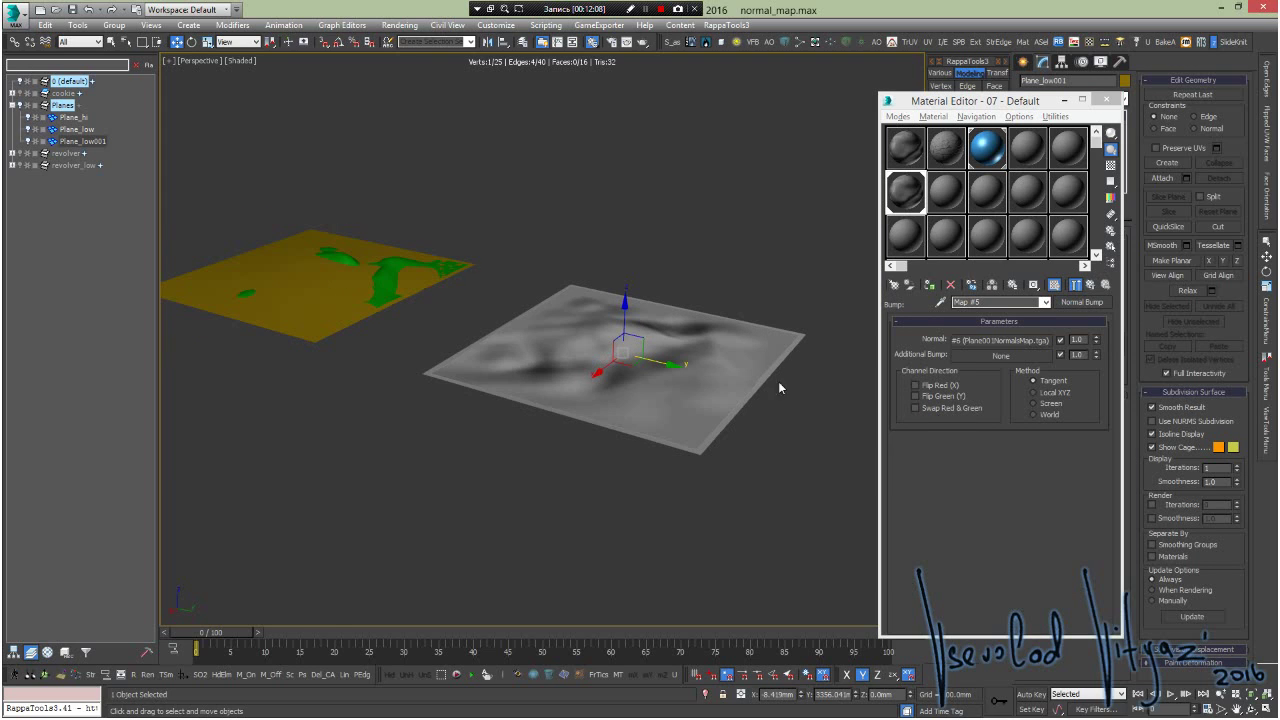
pyautogui.click(943, 397)
pyautogui.moveTo(765, 331)
pyautogui.keyDown('alt'); pyautogui.mouseDown(button='middle')
pyautogui.moveTo(635, 358)
pyautogui.moveTo(727, 386)
pyautogui.mouseUp(button='middle'); pyautogui.keyUp('alt')
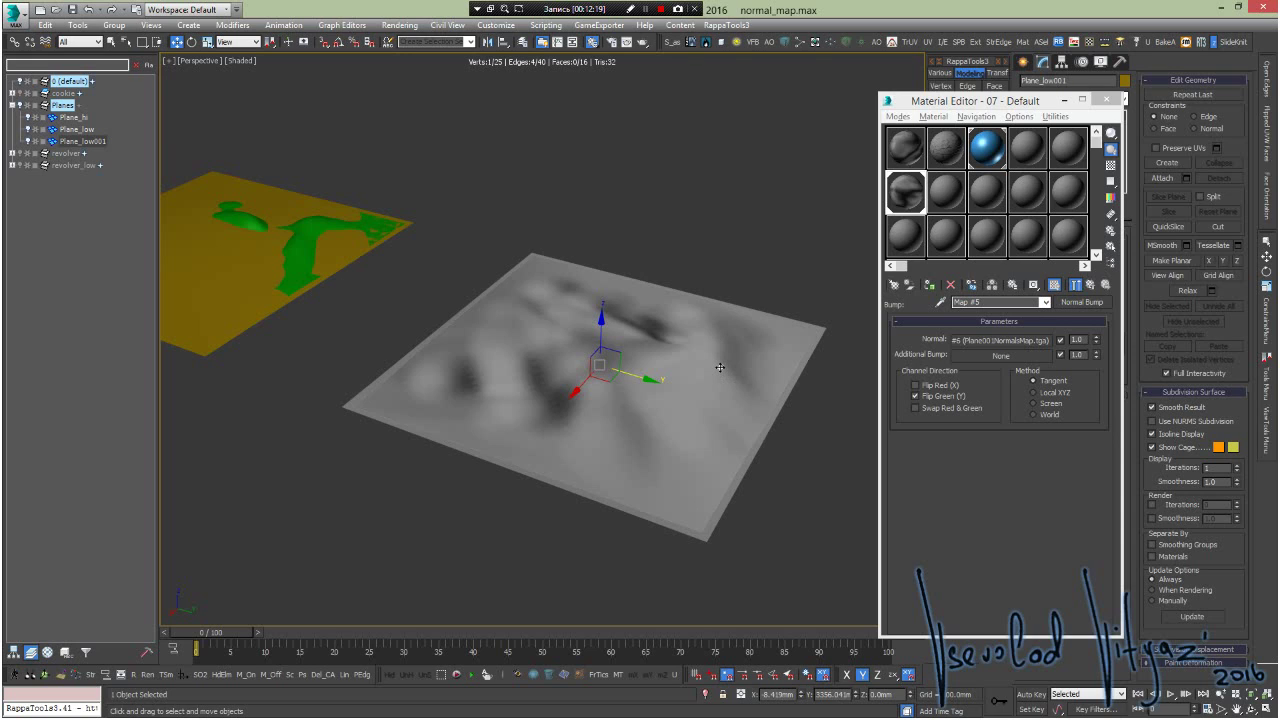
pyautogui.keyDown('alt'); pyautogui.moveTo(644, 343); pyautogui.dragTo(704, 380, button='middle'); pyautogui.keyUp('alt')
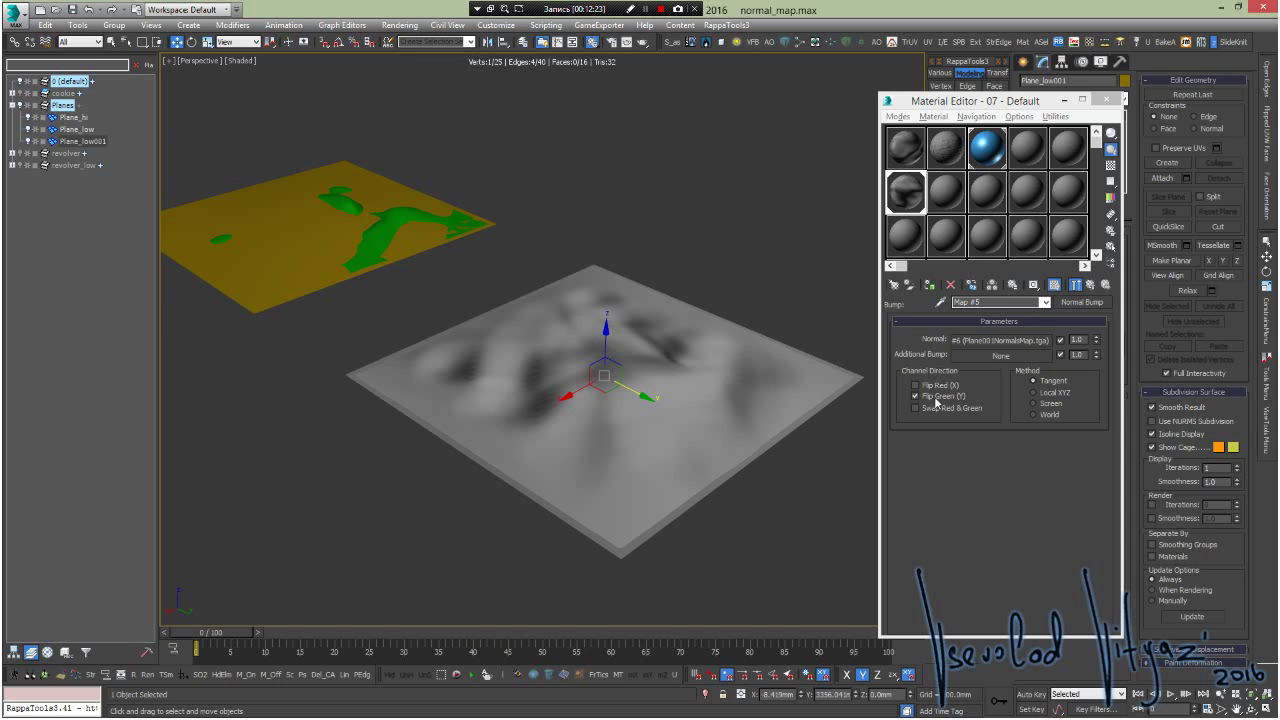
pyautogui.click(936, 401)
pyautogui.moveTo(640, 360)
pyautogui.keyDown('alt'); pyautogui.mouseDown(button='middle')
pyautogui.moveTo(616, 368)
pyautogui.moveTo(631, 356)
pyautogui.mouseUp(button='middle'); pyautogui.keyUp('alt')
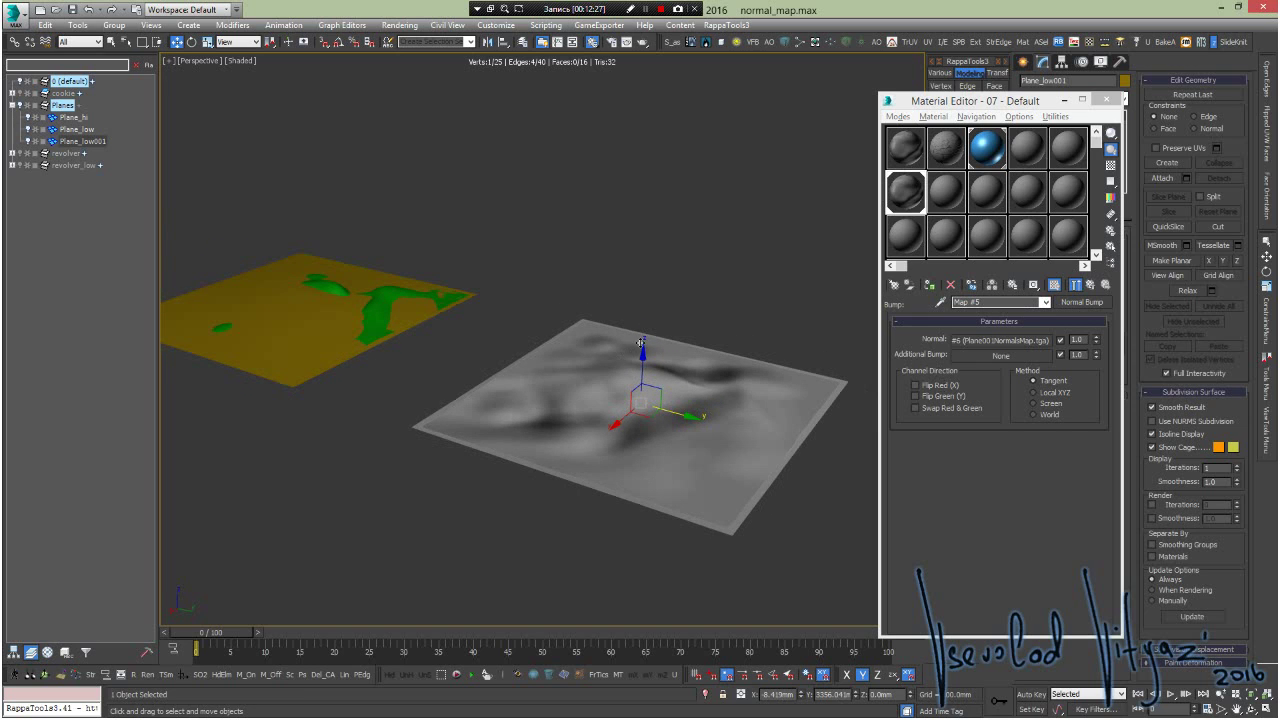
pyautogui.click(697, 254)
pyautogui.moveTo(656, 372)
pyautogui.keyDown('alt'); pyautogui.mouseDown(button='middle')
pyautogui.moveTo(534, 337)
pyautogui.moveTo(581, 351)
pyautogui.moveTo(654, 340)
pyautogui.moveTo(681, 363)
pyautogui.mouseUp(button='middle'); pyautogui.keyUp('alt')
pyautogui.moveTo(503, 334); pyautogui.dragTo(540, 352, button='middle')
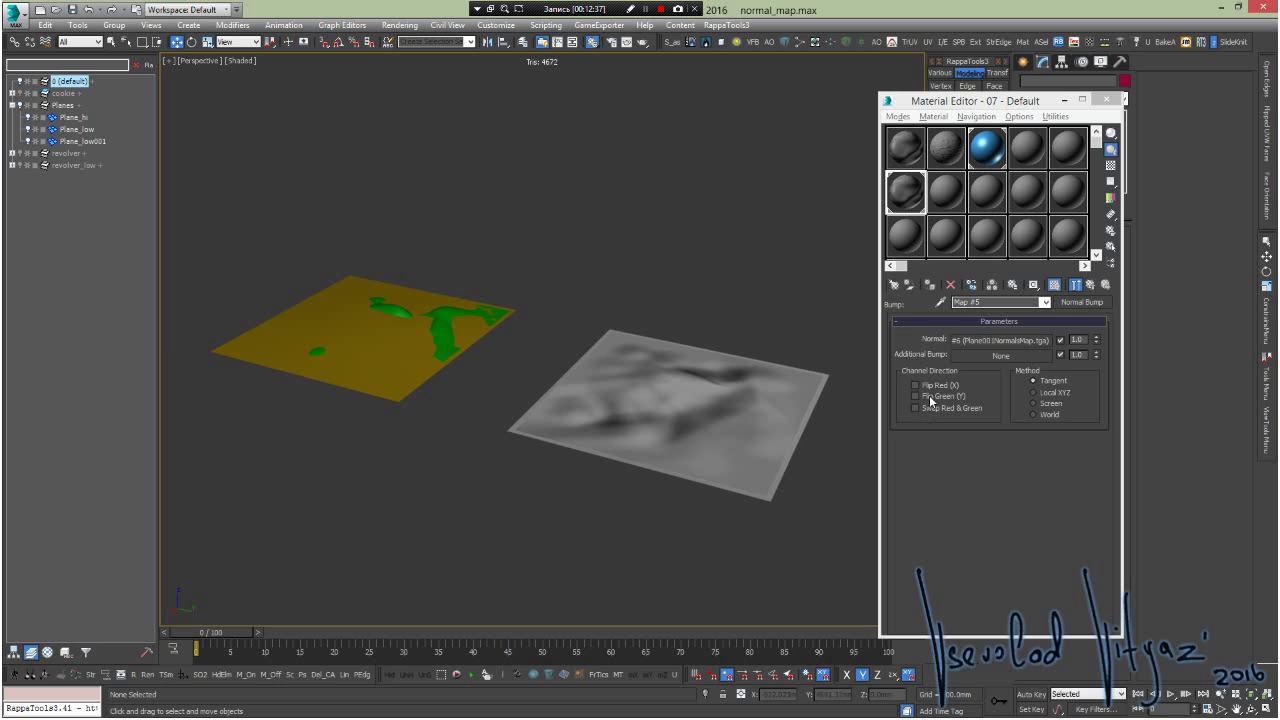
# - Select the plane, close the Material Editor, and open Render Setup with F10
pyautogui.click(646, 9)
pyautogui.moveTo(503, 244)
pyautogui.keyDown('alt'); pyautogui.mouseDown(button='middle')
pyautogui.moveTo(624, 245)
pyautogui.moveTo(624, 260)
pyautogui.moveTo(429, 279)
pyautogui.moveTo(466, 309)
pyautogui.moveTo(600, 306)
pyautogui.moveTo(557, 371)
pyautogui.moveTo(530, 313)
pyautogui.moveTo(644, 309)
pyautogui.moveTo(620, 300)
pyautogui.moveTo(566, 323)
pyautogui.moveTo(586, 337)
pyautogui.moveTo(628, 314)
pyautogui.moveTo(608, 291)
pyautogui.moveTo(616, 306)
pyautogui.moveTo(483, 329)
pyautogui.moveTo(454, 285)
pyautogui.moveTo(557, 311)
pyautogui.moveTo(514, 280)
pyautogui.moveTo(530, 292)
pyautogui.mouseUp(button='middle'); pyautogui.keyUp('alt')
pyautogui.click(449, 291)
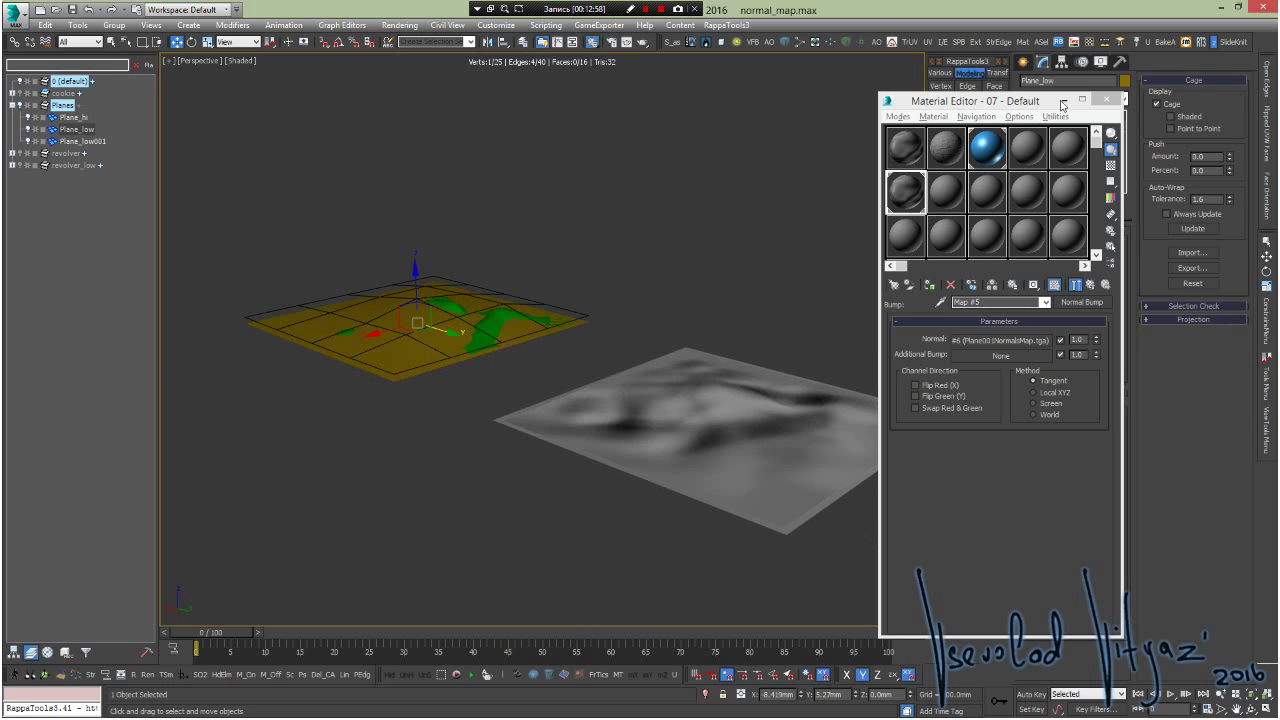
pyautogui.click(1106, 100)
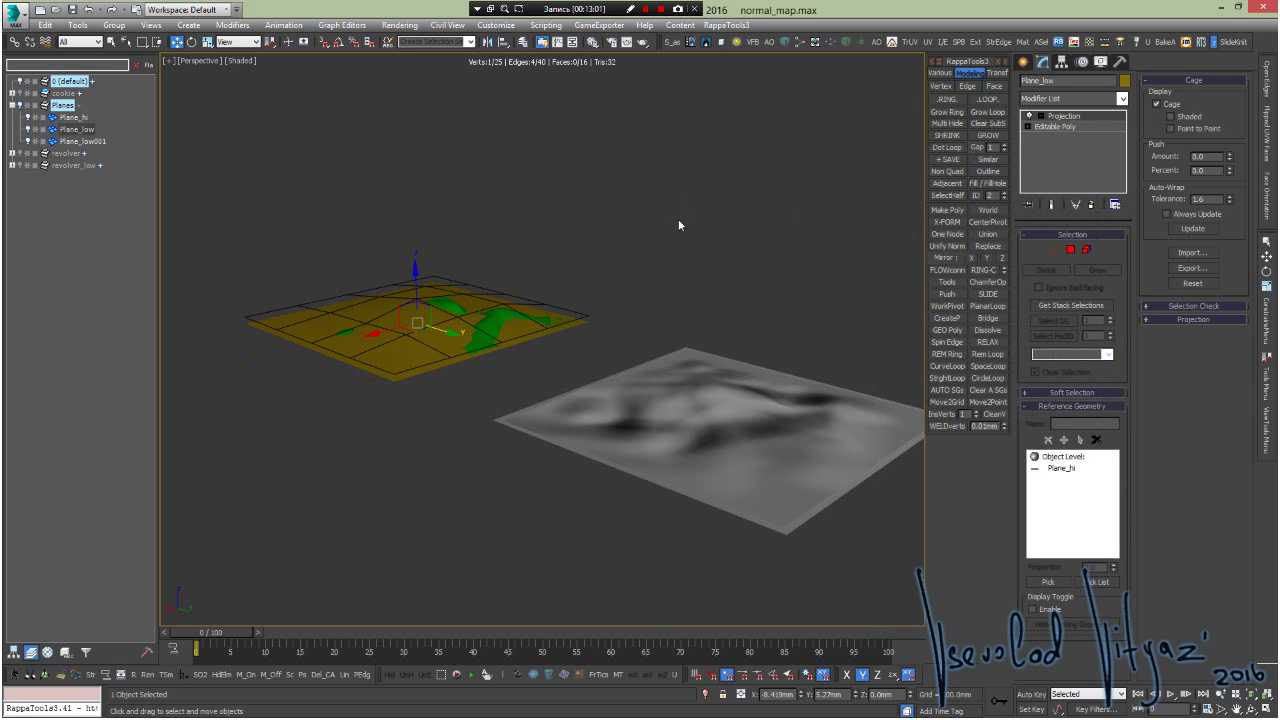
pyautogui.press('F10')
pyautogui.keyDown('alt'); pyautogui.moveTo(660, 306); pyautogui.dragTo(470, 300, button='middle'); pyautogui.keyUp('alt')
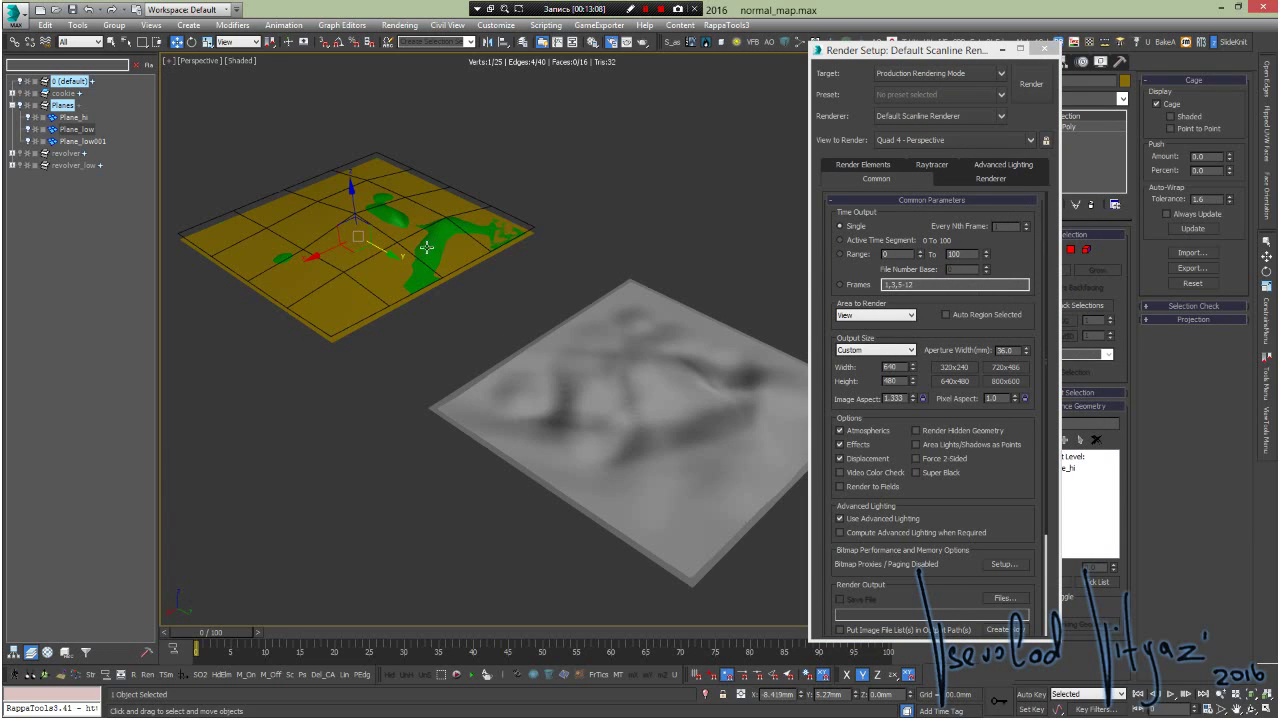
# - Select the grey low-poly plane, check the four-view layout, then reopen Render To Texture with 0
pyautogui.keyDown('alt'); pyautogui.moveTo(428, 259); pyautogui.dragTo(424, 253, button='middle'); pyautogui.keyUp('alt')
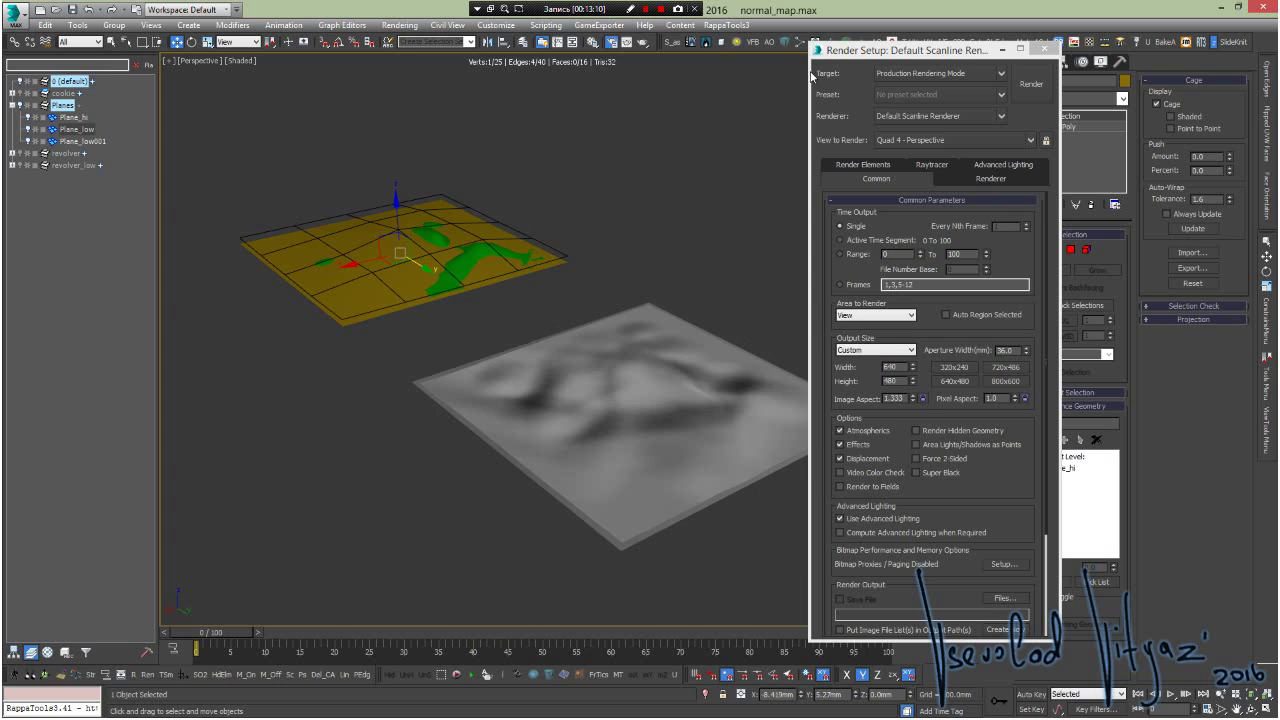
pyautogui.click(645, 10)
pyautogui.keyDown('alt'); pyautogui.moveTo(510, 236); pyautogui.dragTo(628, 295, button='middle'); pyautogui.keyUp('alt')
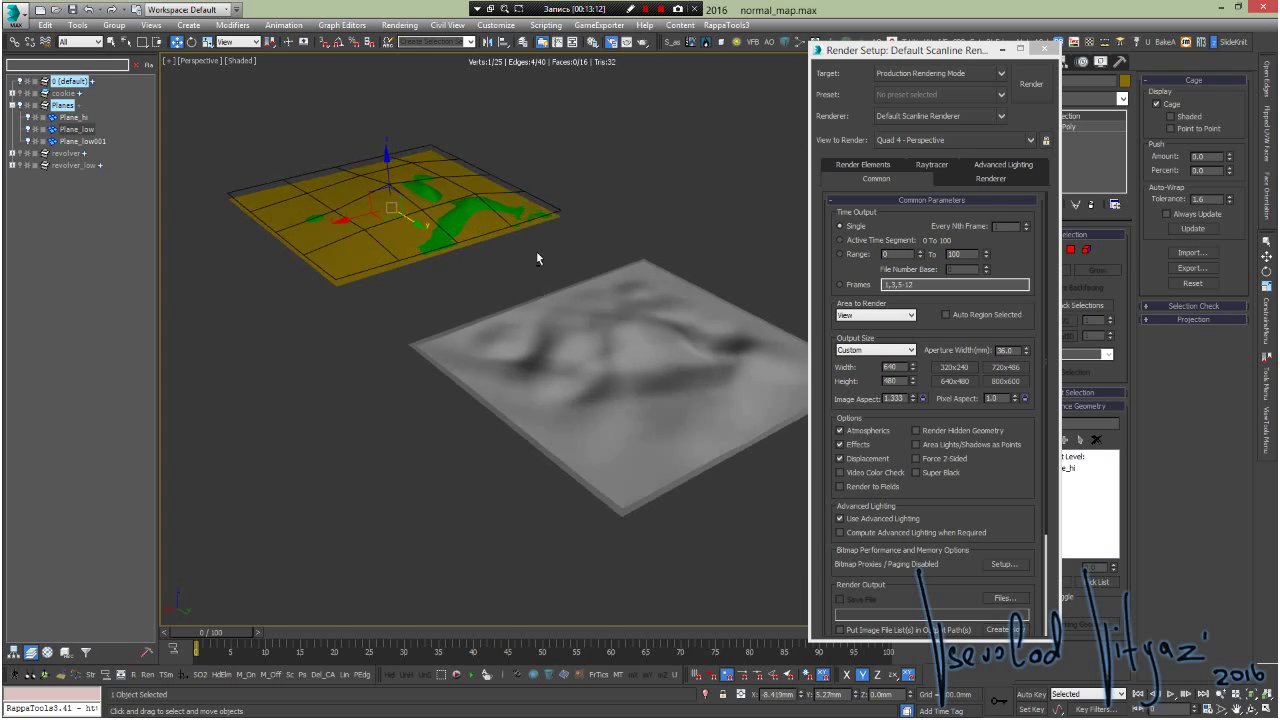
pyautogui.click(627, 321)
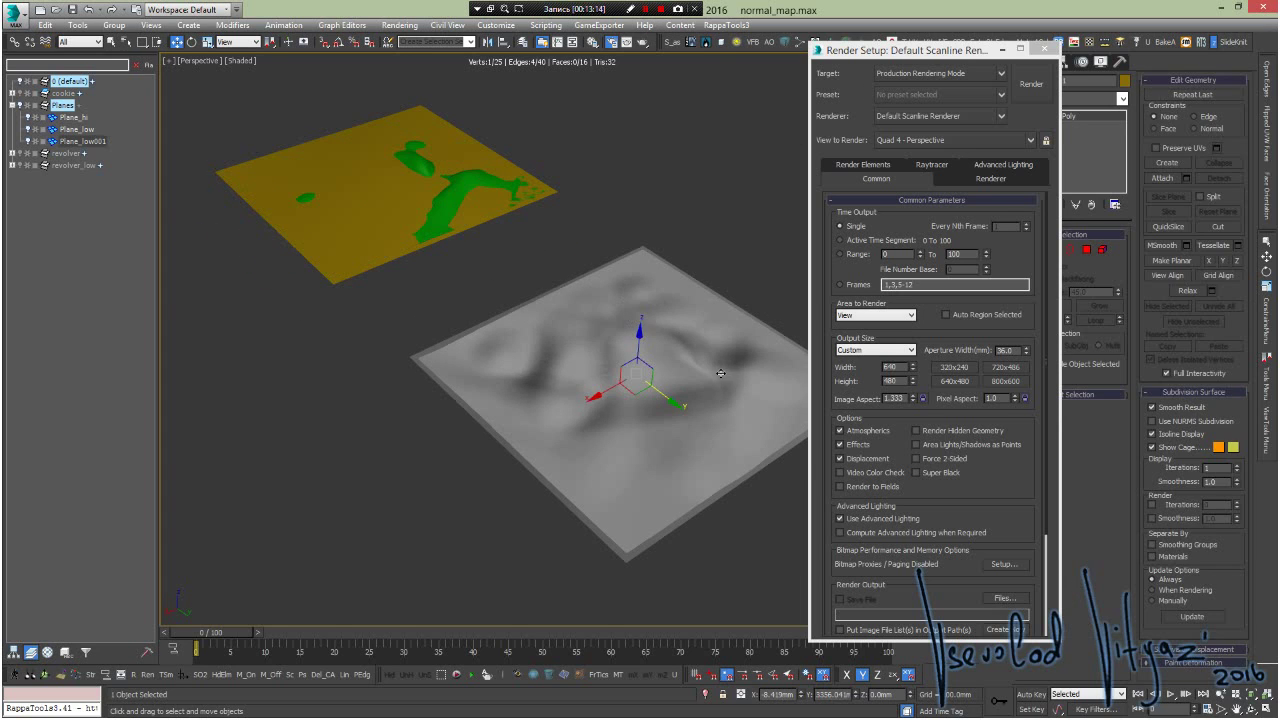
pyautogui.hotkey('alt', 'w')
pyautogui.middleClick(474, 170)
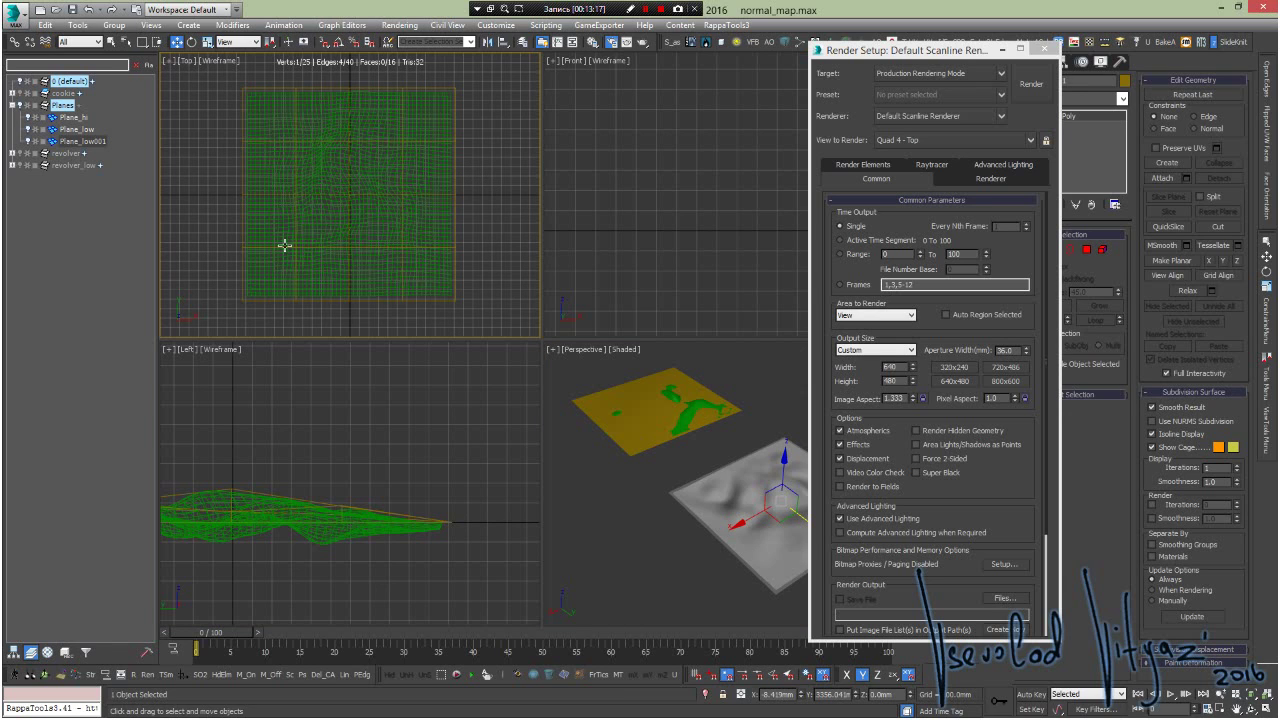
pyautogui.hotkey('alt', 'w')
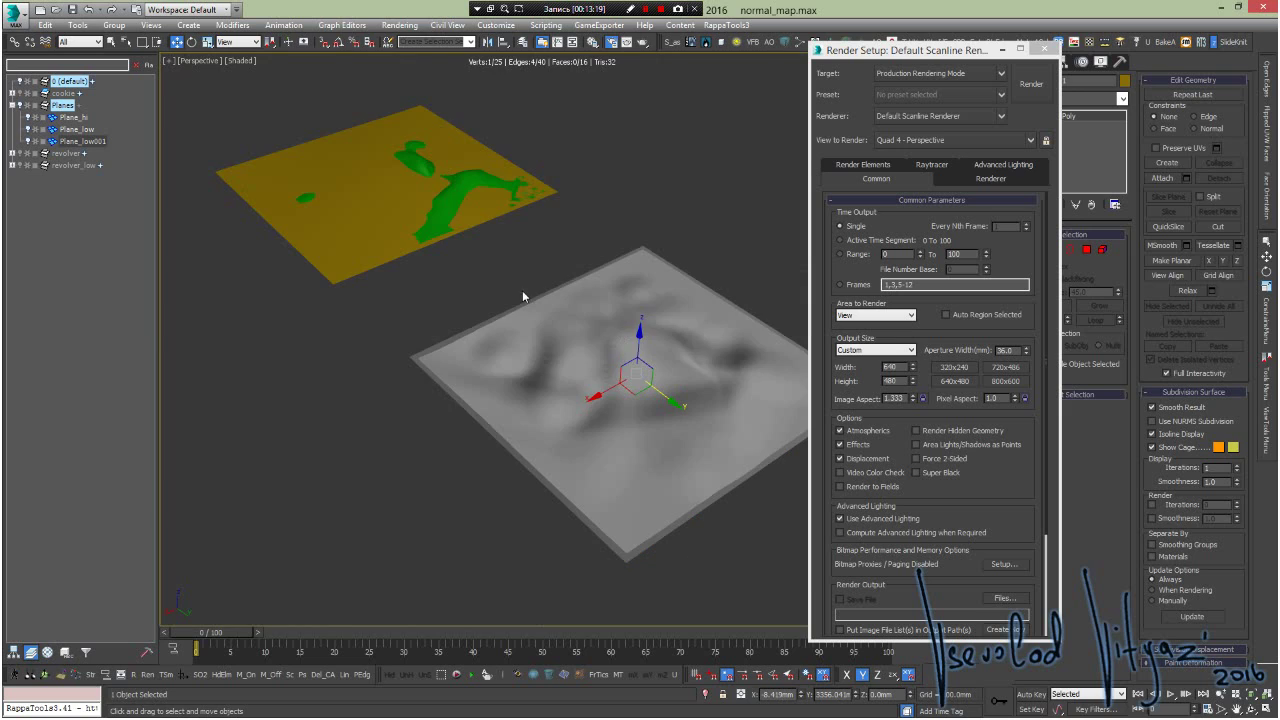
pyautogui.keyDown('alt'); pyautogui.moveTo(569, 319); pyautogui.dragTo(650, 338, button='middle'); pyautogui.keyUp('alt')
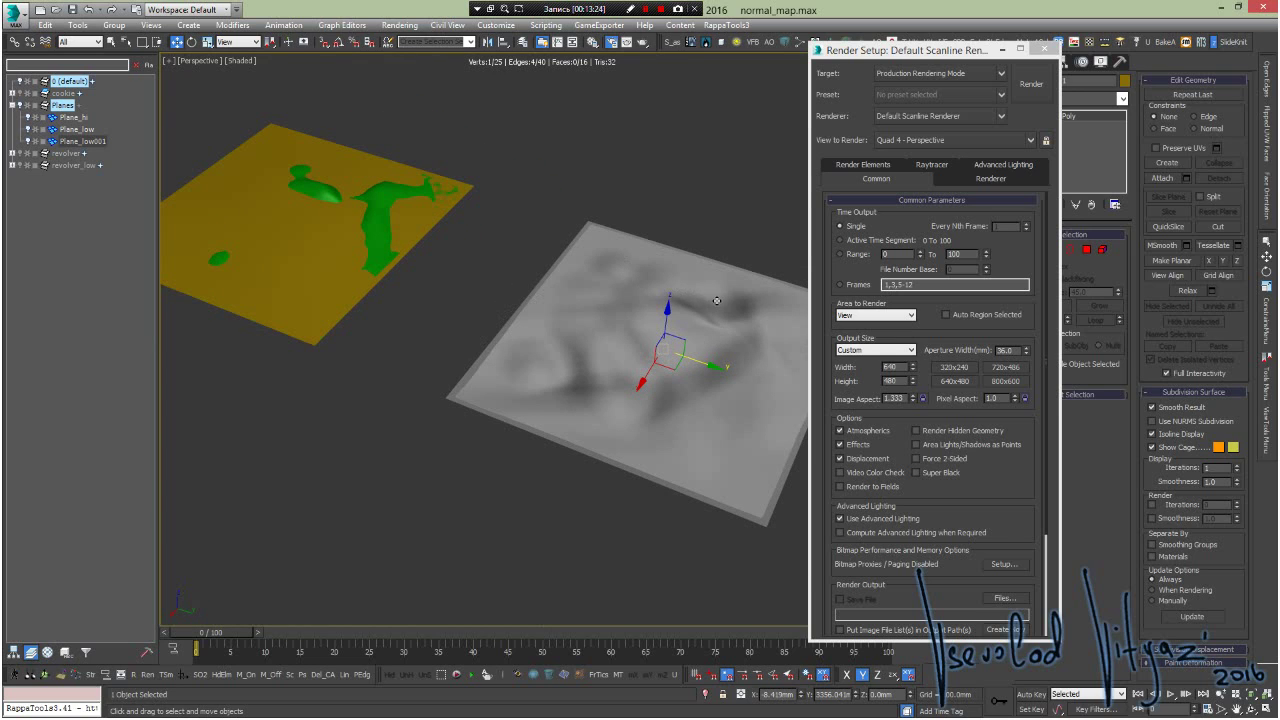
pyautogui.moveTo(566, 335)
pyautogui.keyDown('alt'); pyautogui.mouseDown(button='middle')
pyautogui.moveTo(617, 321)
pyautogui.moveTo(577, 286)
pyautogui.mouseUp(button='middle'); pyautogui.keyUp('alt')
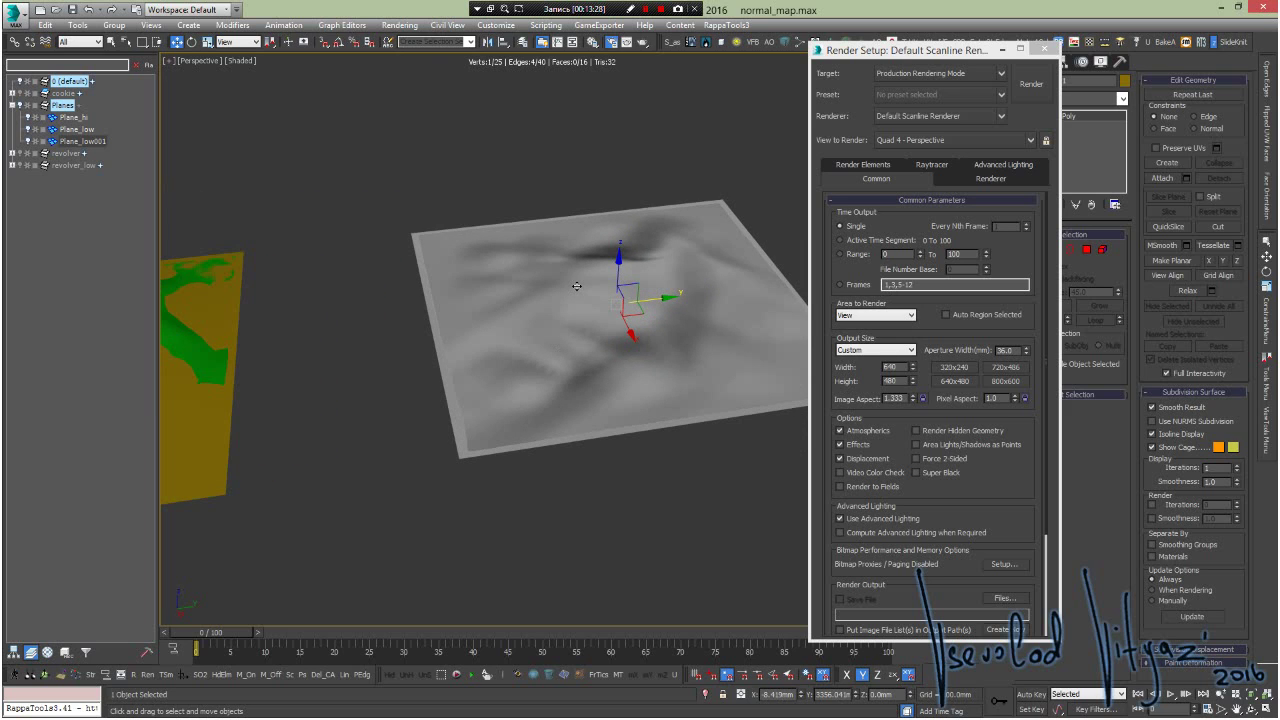
pyautogui.moveTo(577, 286)
pyautogui.keyDown('alt'); pyautogui.mouseDown(button='middle')
pyautogui.moveTo(613, 370)
pyautogui.moveTo(437, 340)
pyautogui.moveTo(543, 300)
pyautogui.moveTo(514, 320)
pyautogui.moveTo(597, 236)
pyautogui.mouseUp(button='middle'); pyautogui.keyUp('alt')
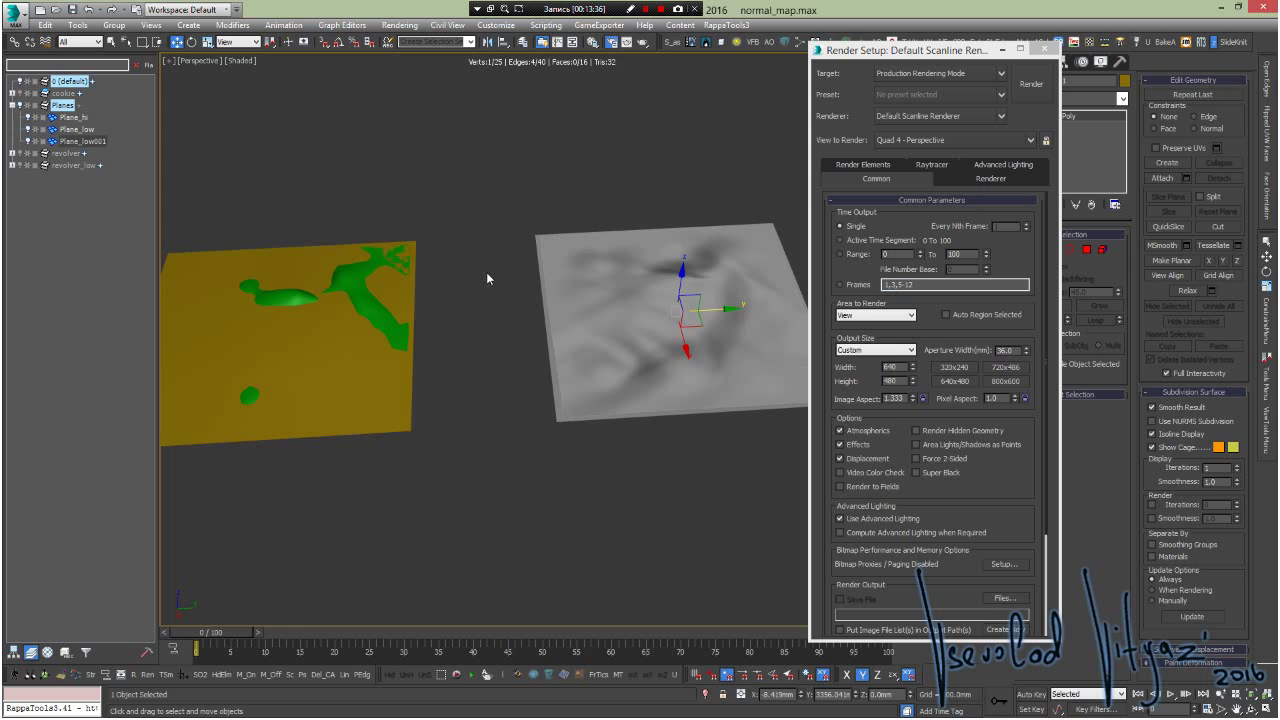
pyautogui.press('0')
pyautogui.moveTo(440, 348); pyautogui.dragTo(570, 358, button='middle')
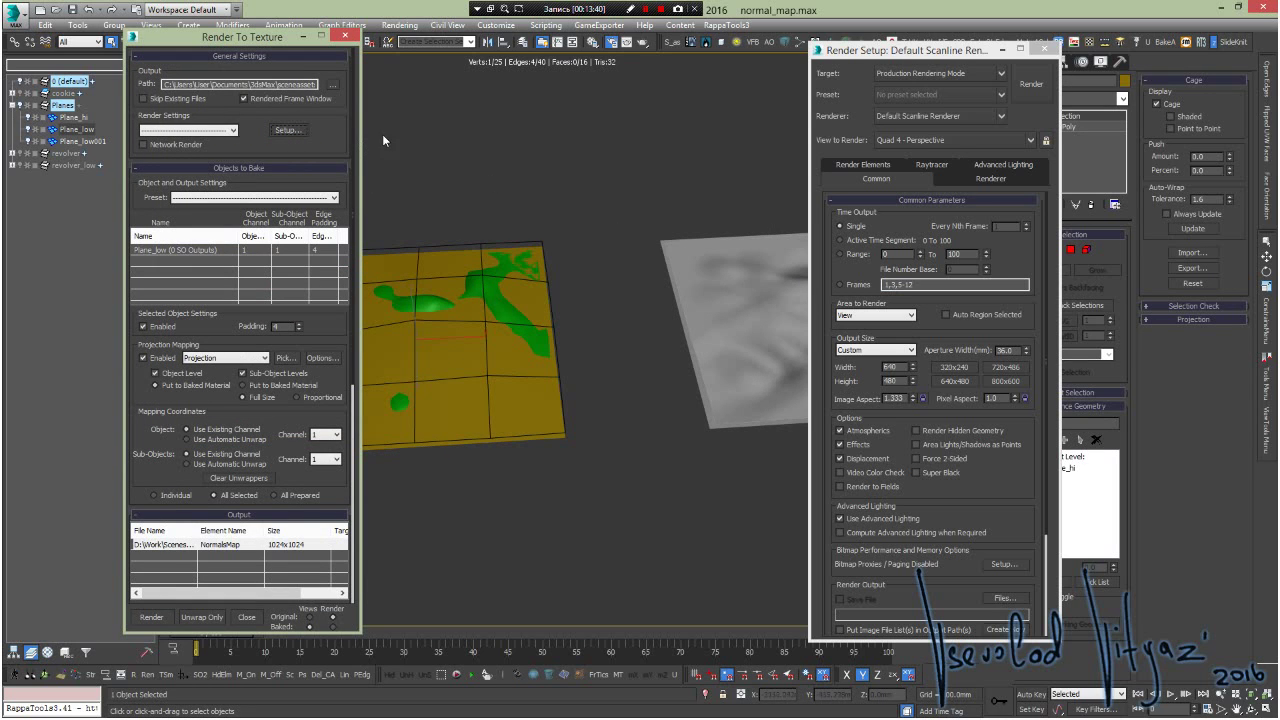
# - Open the bake's Render Setup on the Renderer tab with its antialiasing options
pyautogui.click(1046, 48)
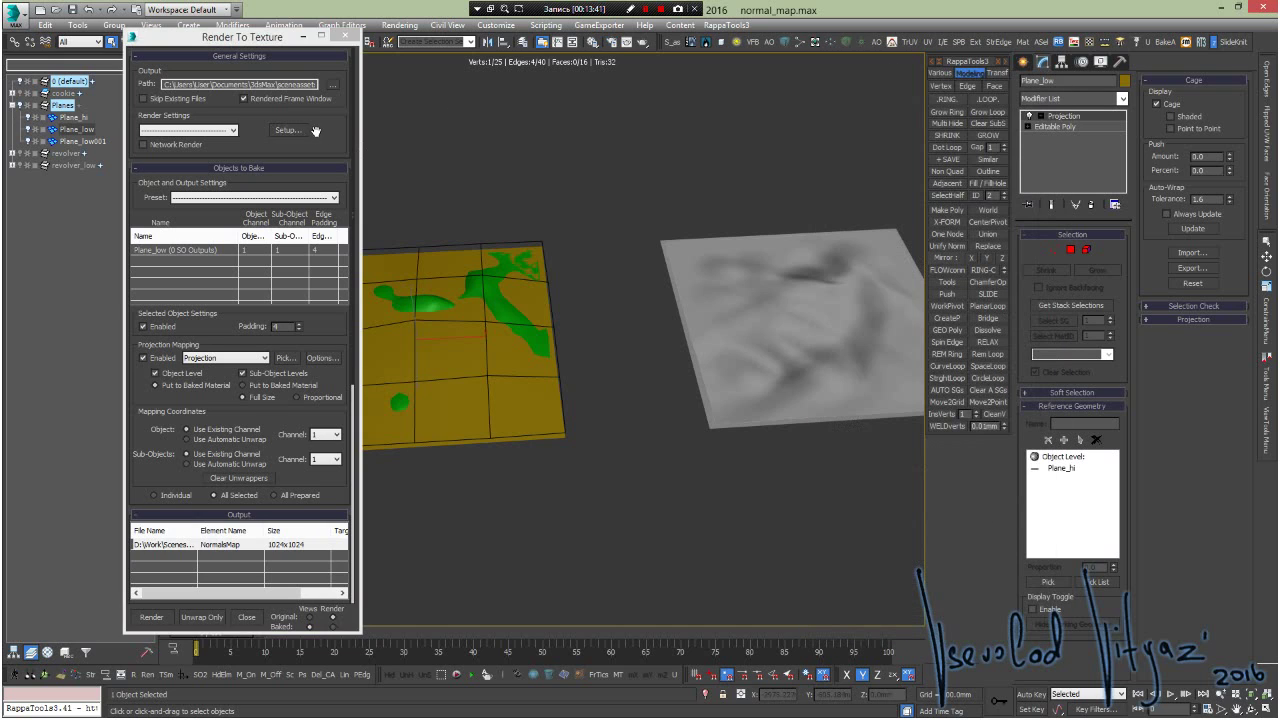
pyautogui.click(316, 132)
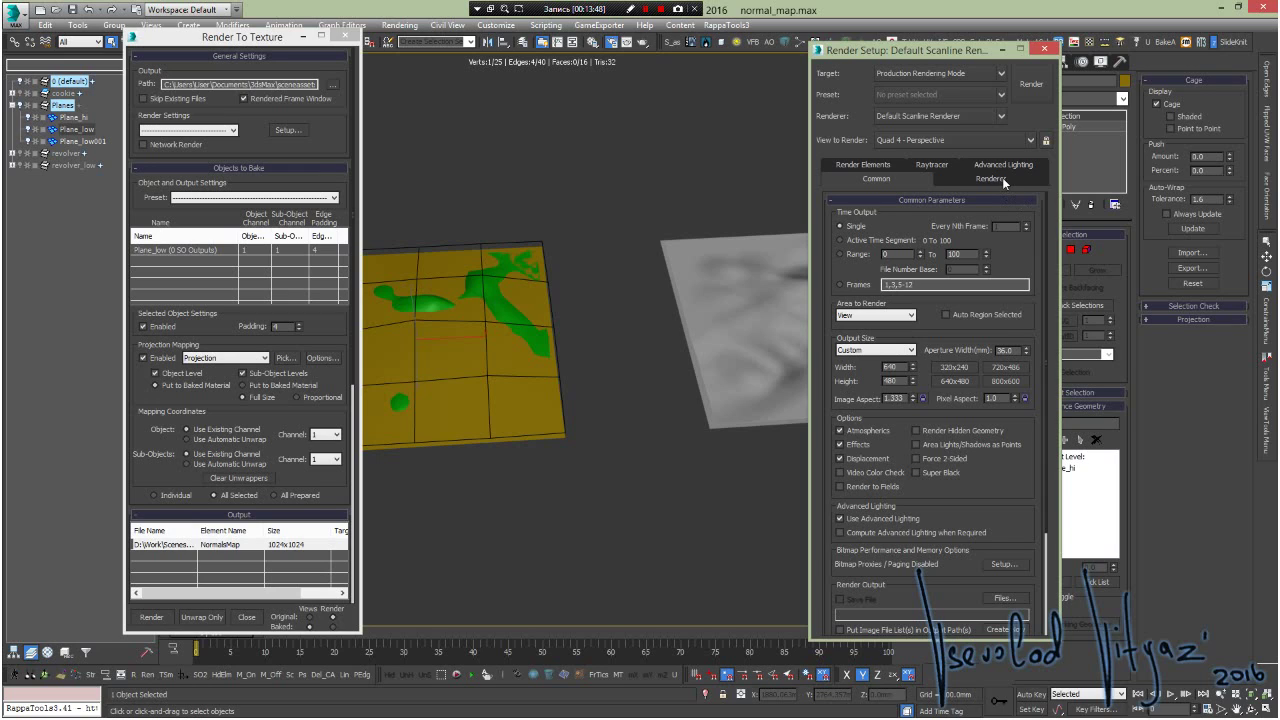
pyautogui.click(1002, 177)
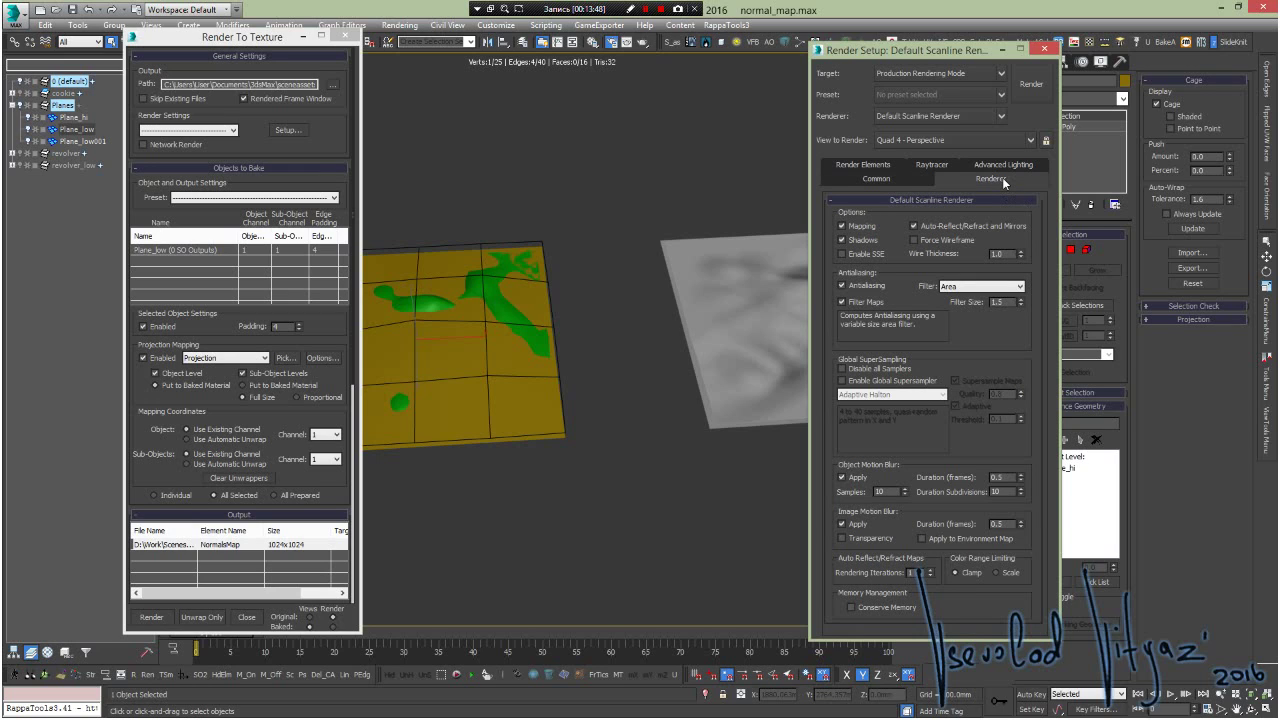
# - Check the renderer list, leaving Default Scanline Renderer selected
pyautogui.click(1002, 115)
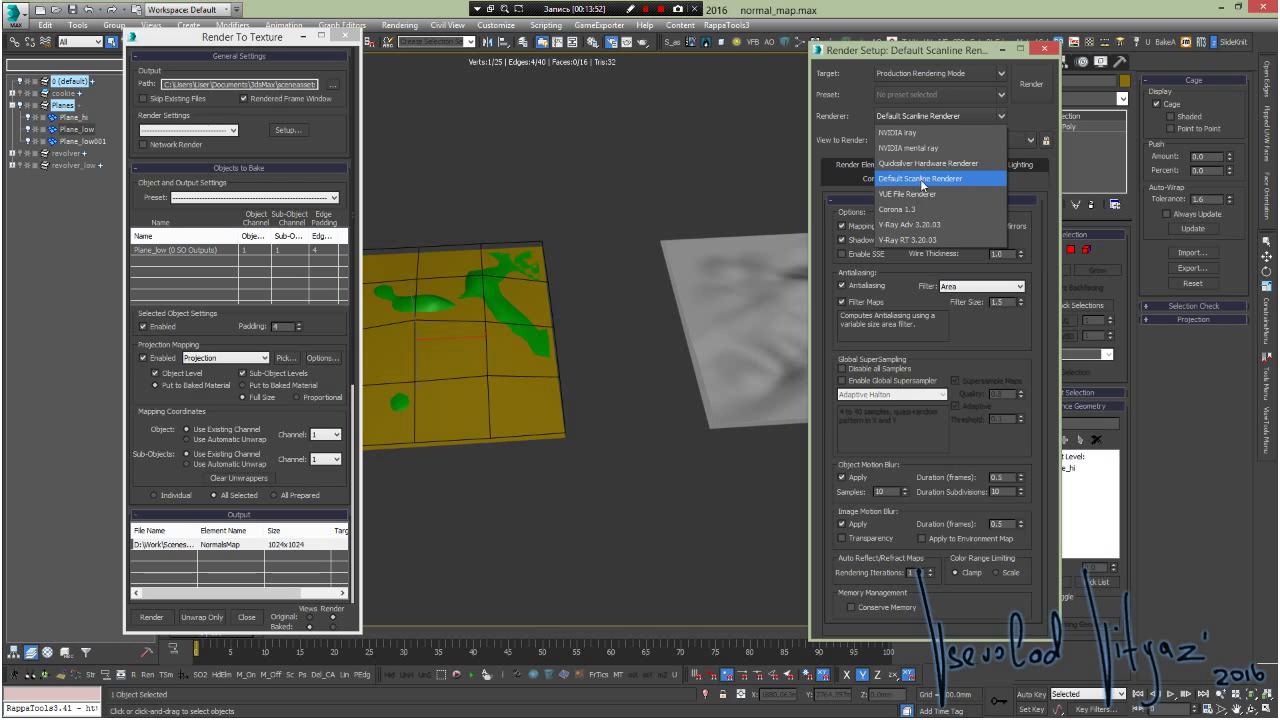
pyautogui.click(960, 56)
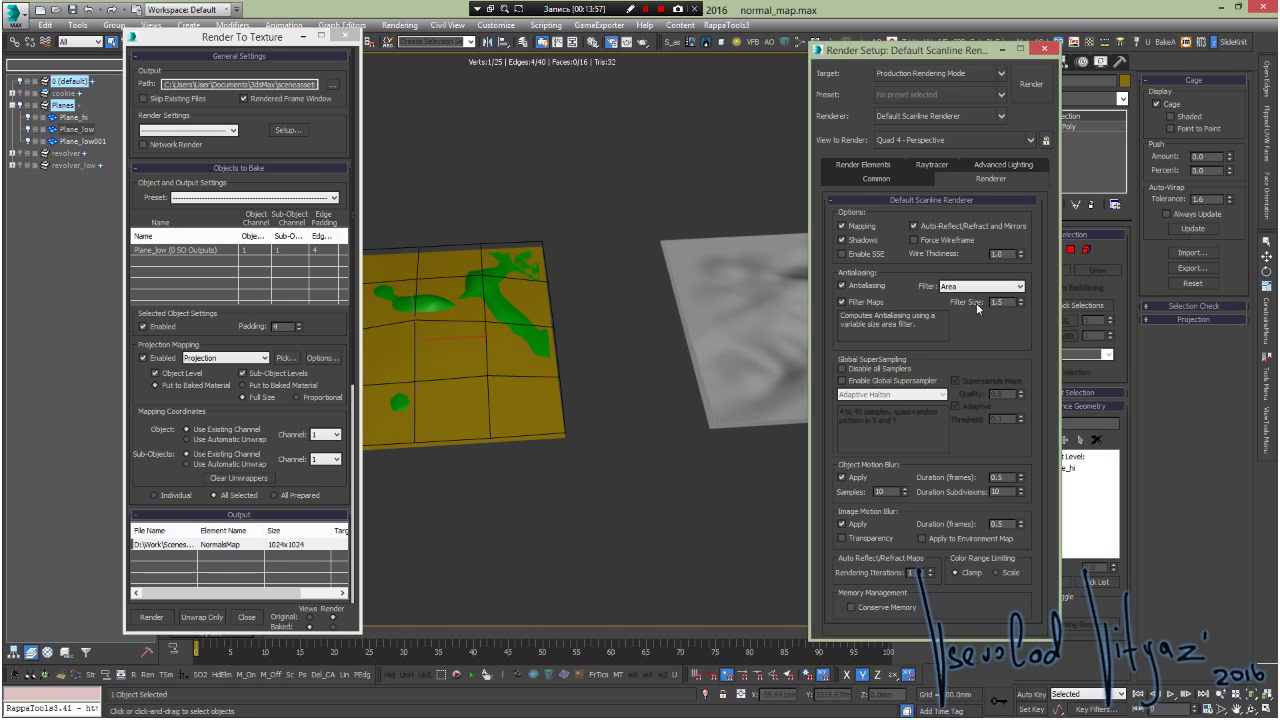
pyautogui.click(1003, 115)
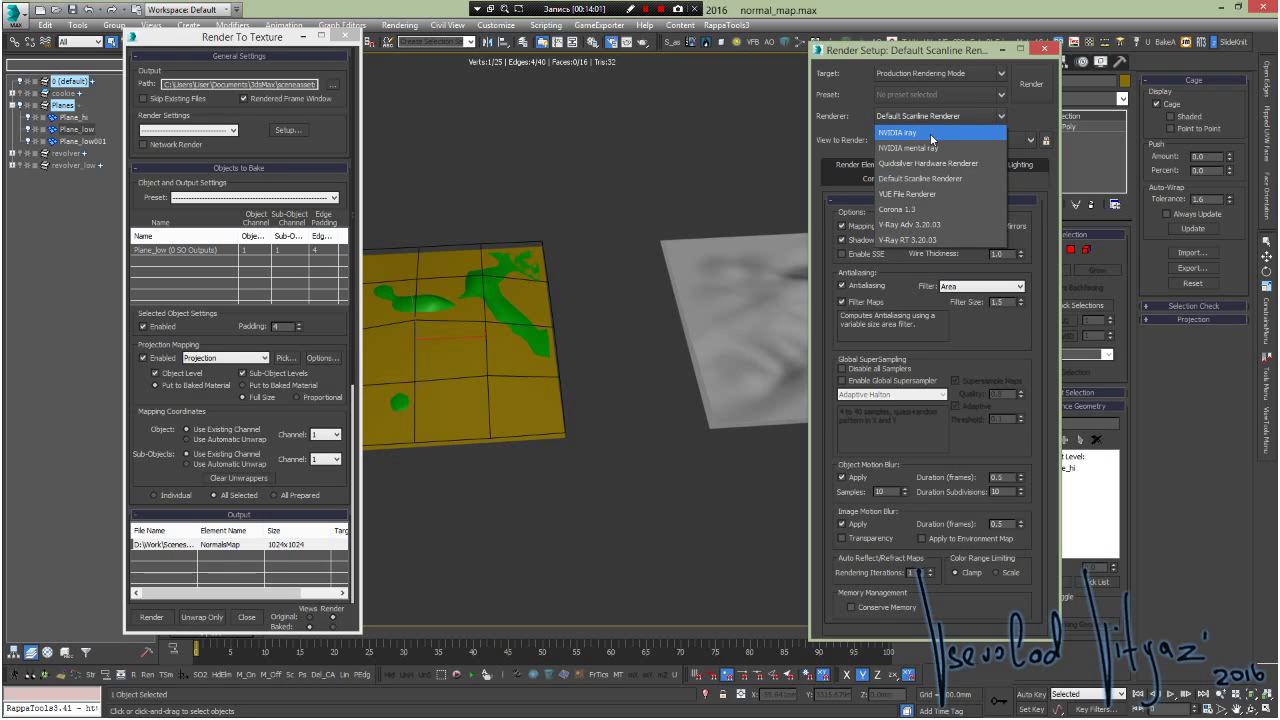
pyautogui.click(1042, 113)
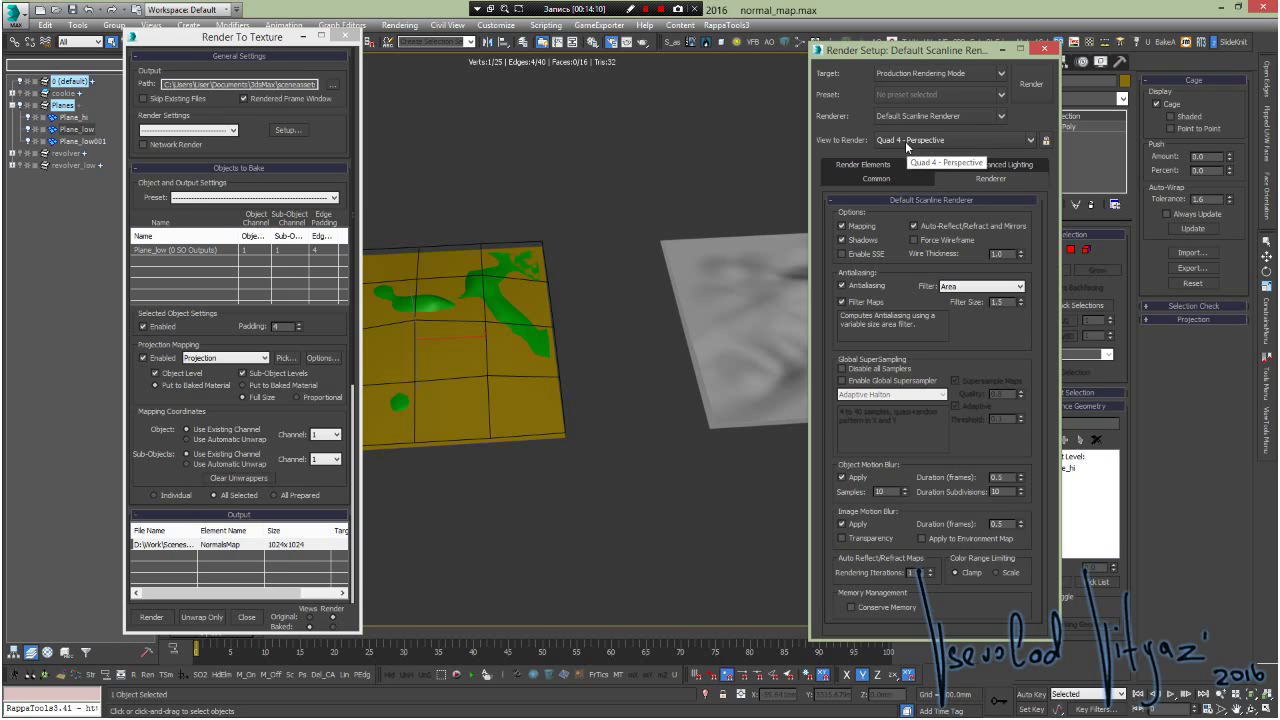
pyautogui.click(1002, 117)
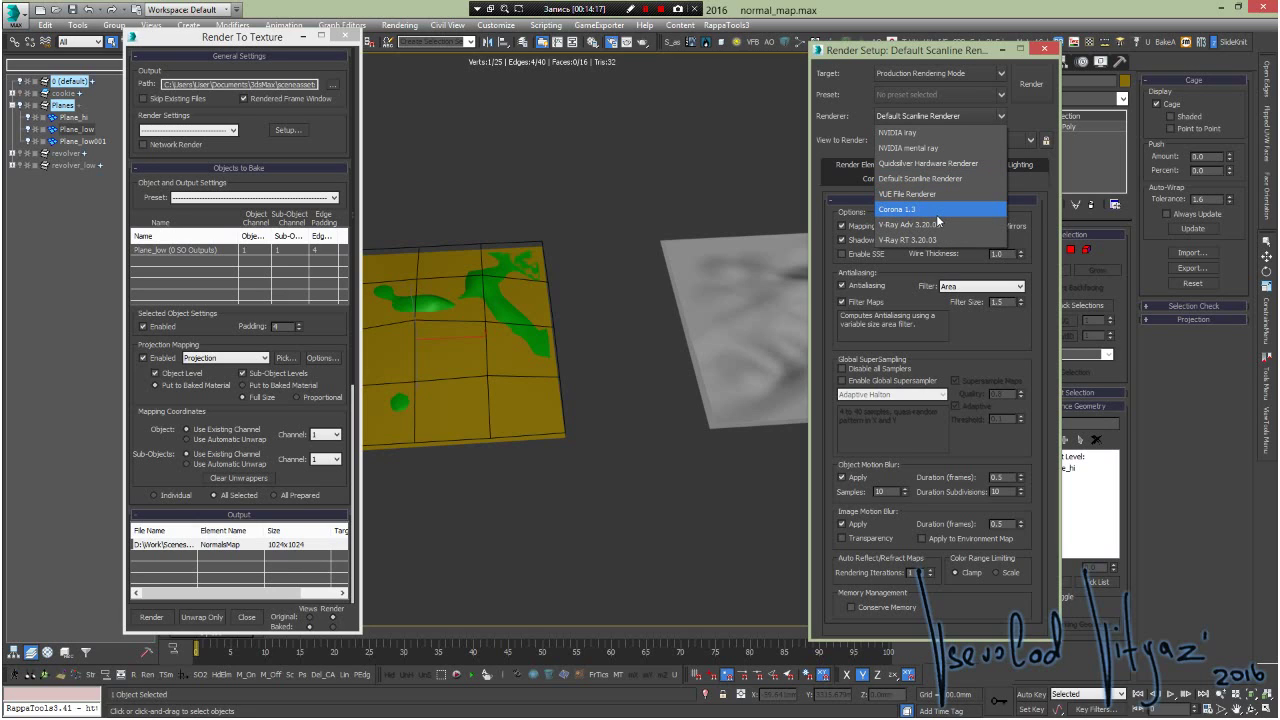
pyautogui.click(1024, 110)
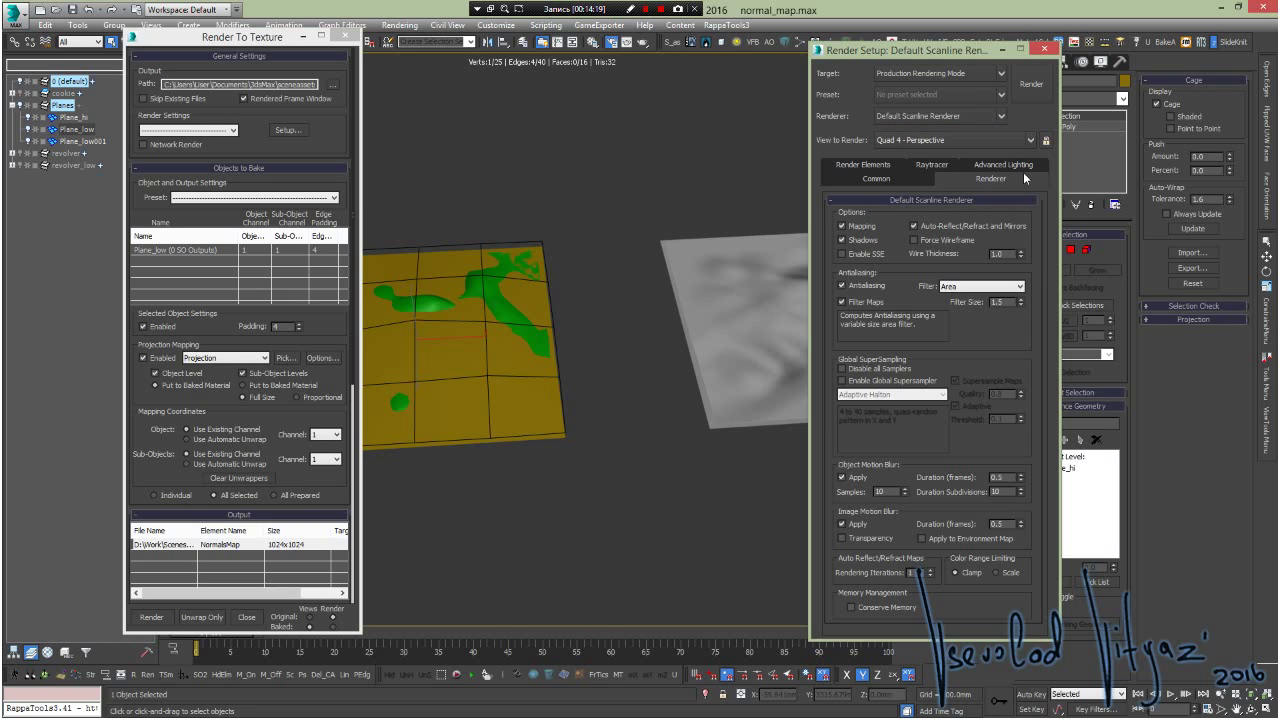
# - Set the antialiasing filter to Blackman after briefly trying Catmull-Rom
pyautogui.click(962, 287)
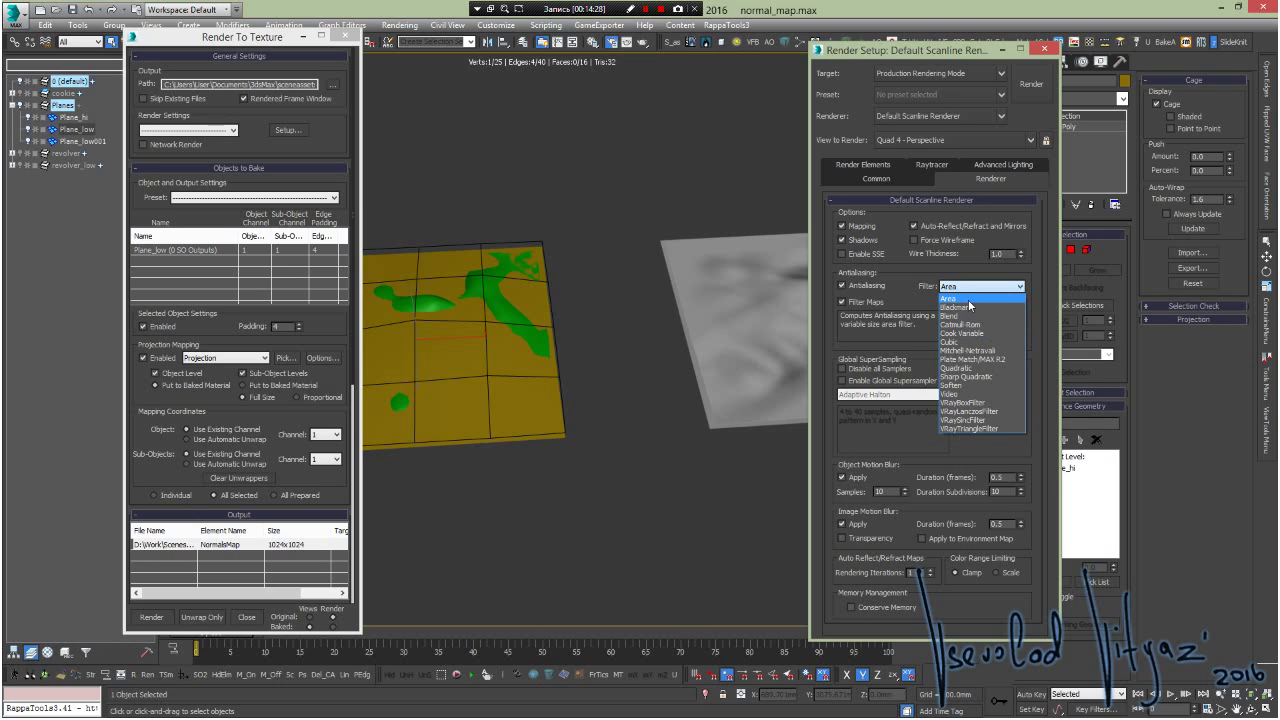
pyautogui.click(955, 307)
pyautogui.click(970, 287)
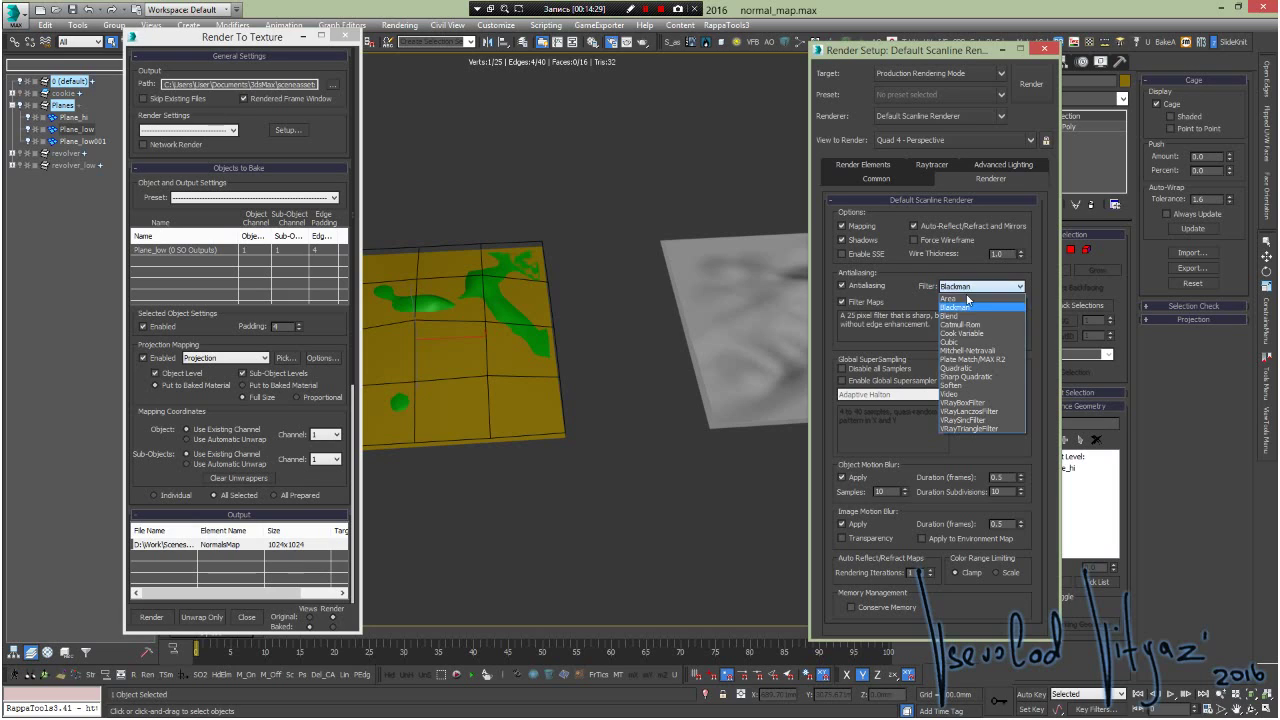
pyautogui.click(965, 324)
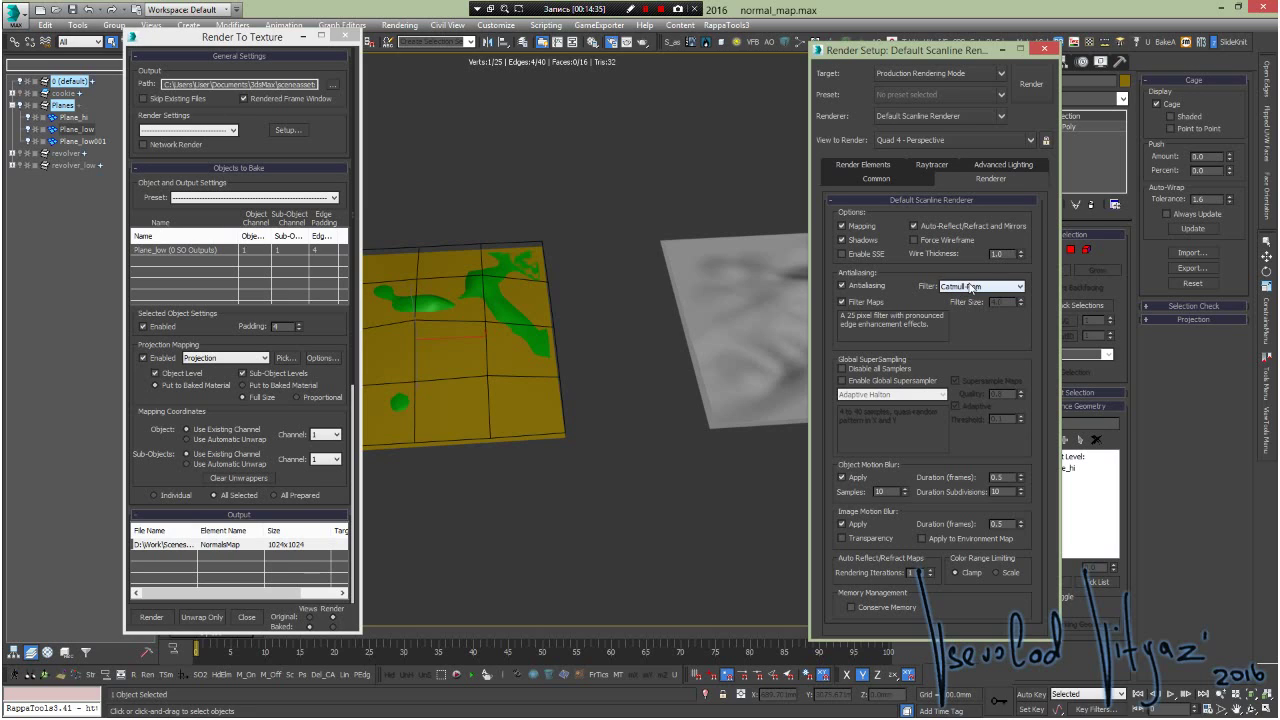
pyautogui.click(966, 290)
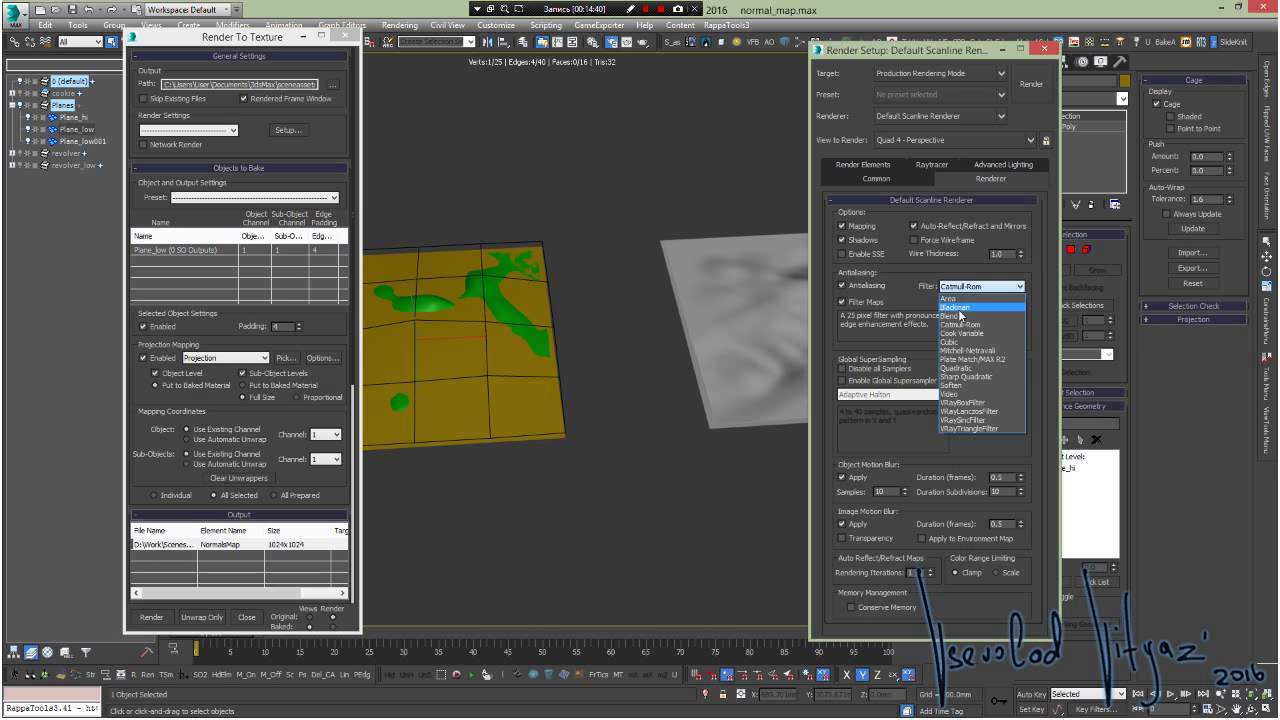
pyautogui.click(958, 309)
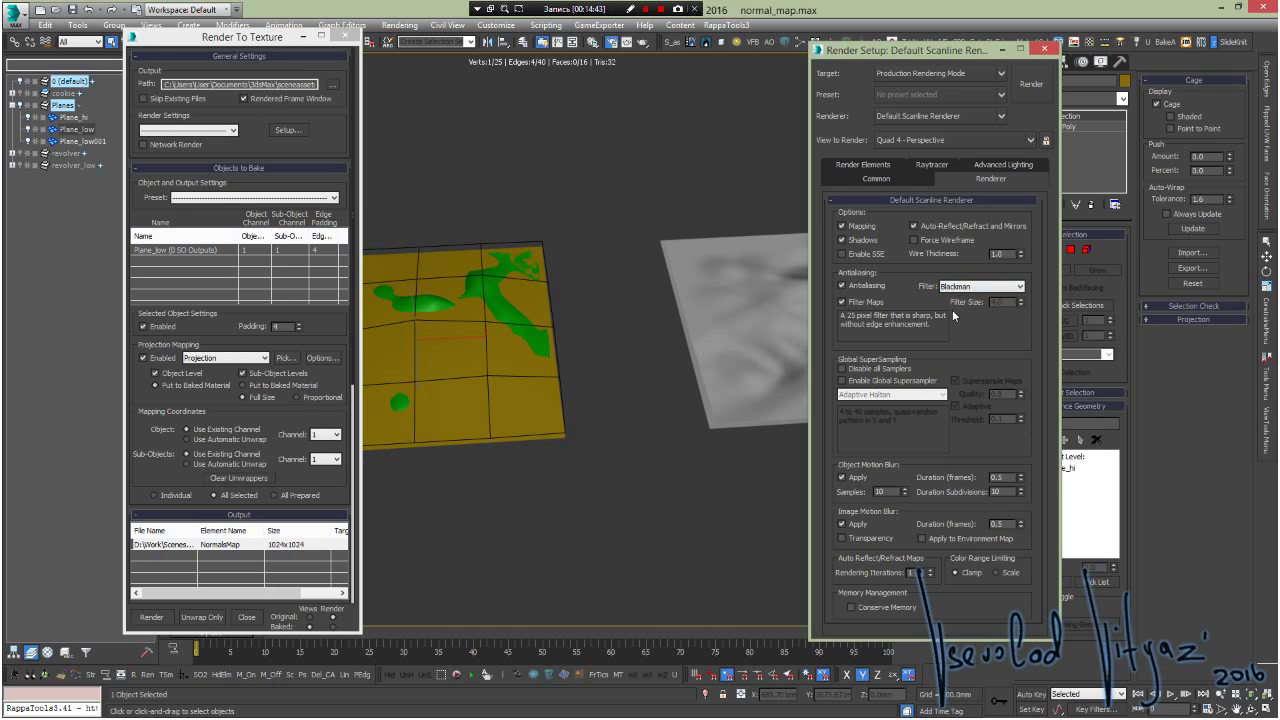
# - Enable the global supersampler and set its type to Adaptive Halton
pyautogui.click(888, 384)
pyautogui.click(889, 398)
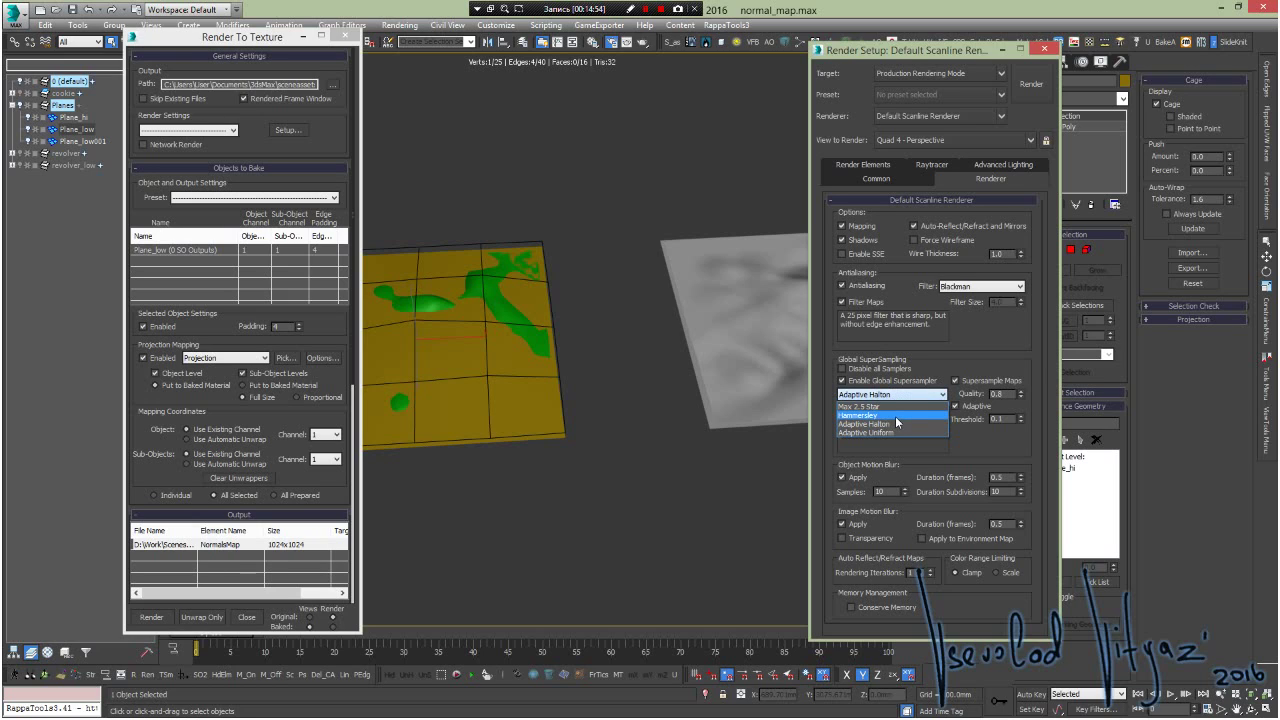
pyautogui.click(895, 416)
pyautogui.click(892, 398)
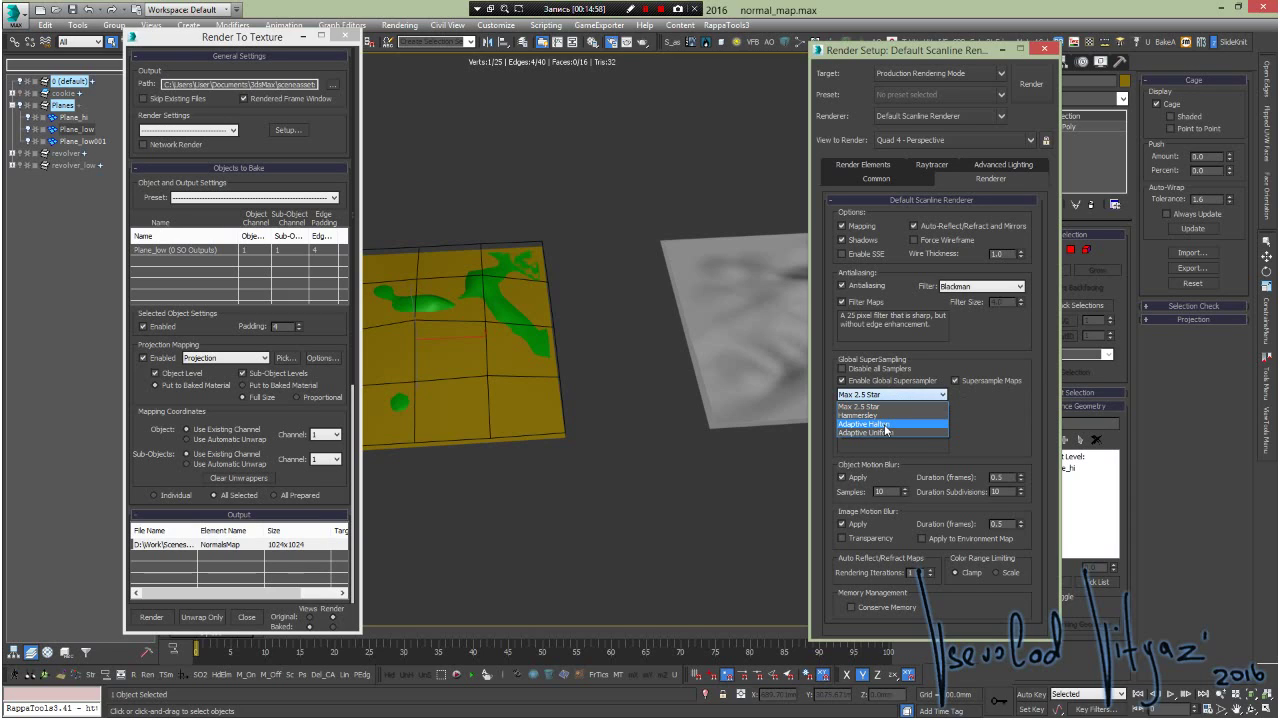
pyautogui.click(885, 425)
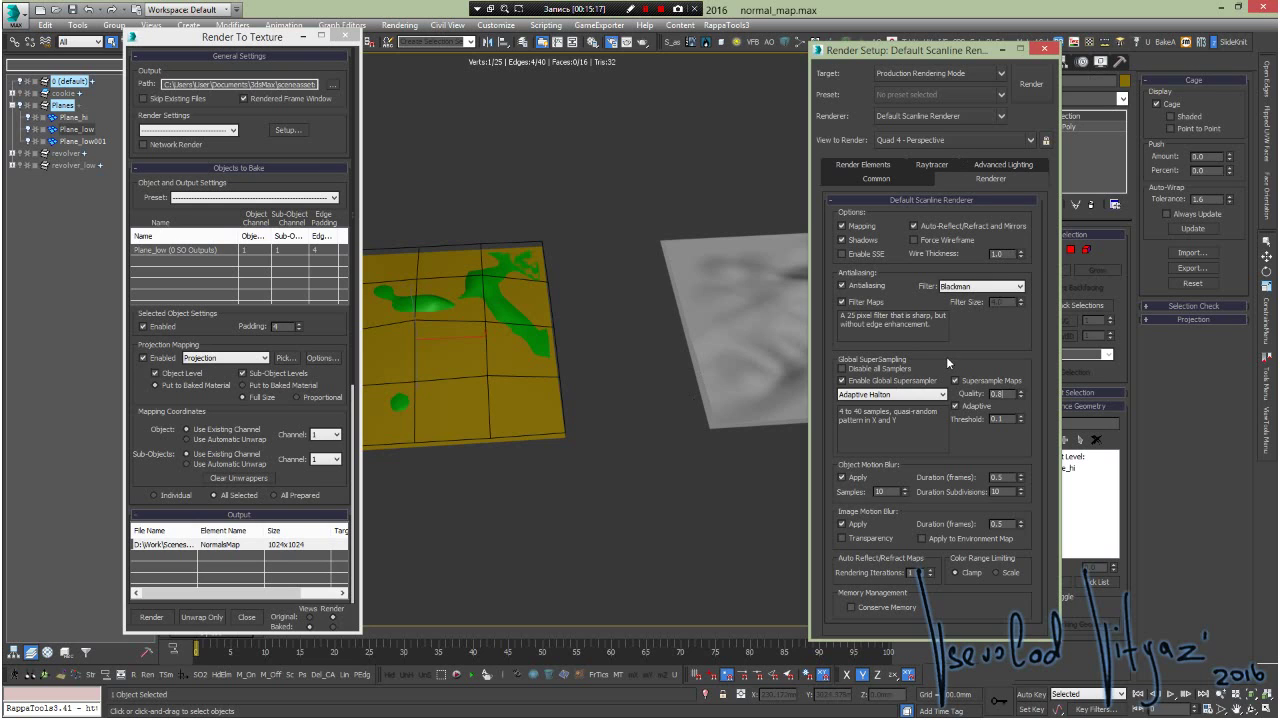
# - Close Render Setup and re-bake Plane_low's normal map from Render To Texture
pyautogui.click(1043, 48)
pyautogui.moveTo(586, 343)
pyautogui.mouseDown(button='middle')
pyautogui.moveTo(508, 316)
pyautogui.moveTo(647, 297)
pyautogui.mouseUp(button='middle')
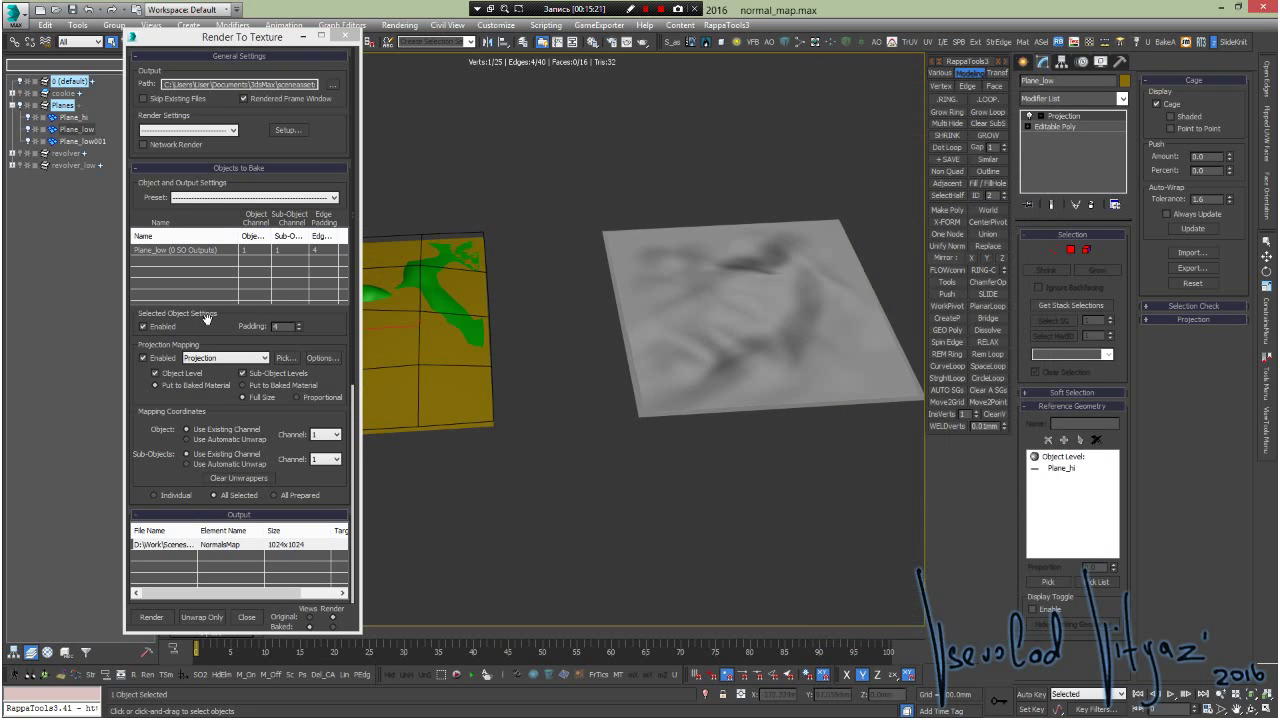
pyautogui.scroll(-5, 344, 484)
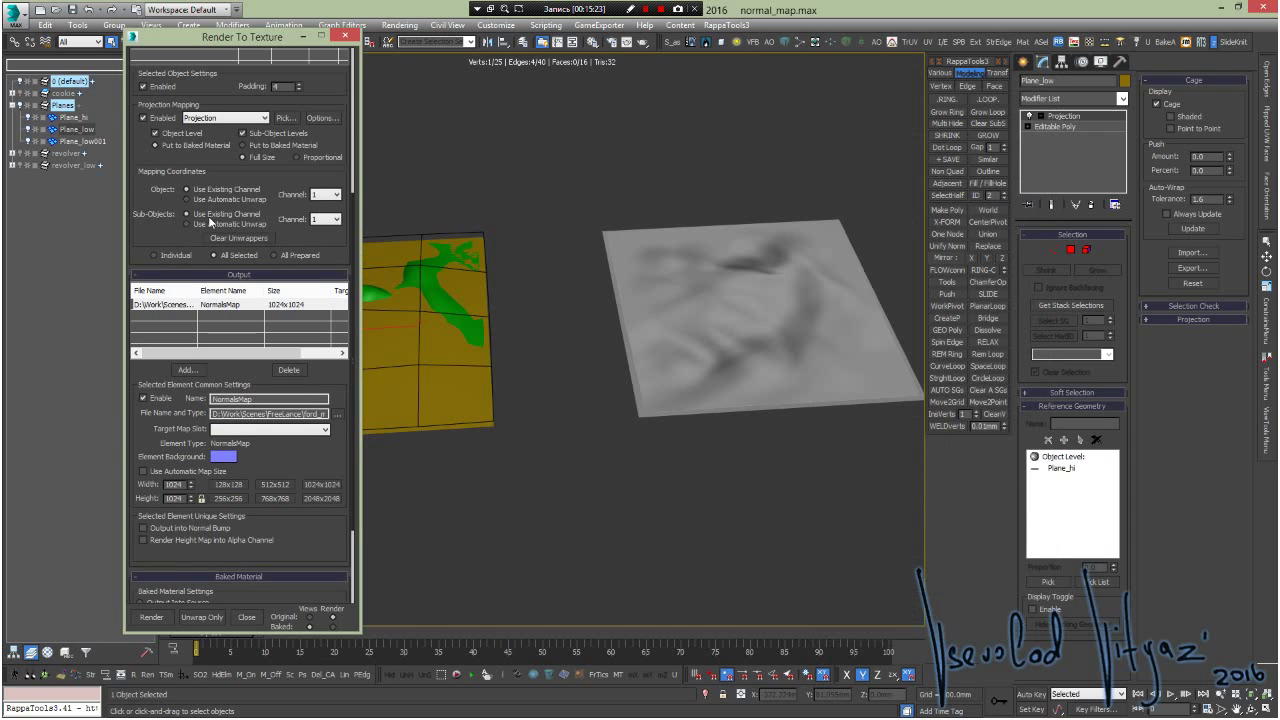
pyautogui.scroll(-2, 304, 540)
pyautogui.scroll(-1, 250, 530)
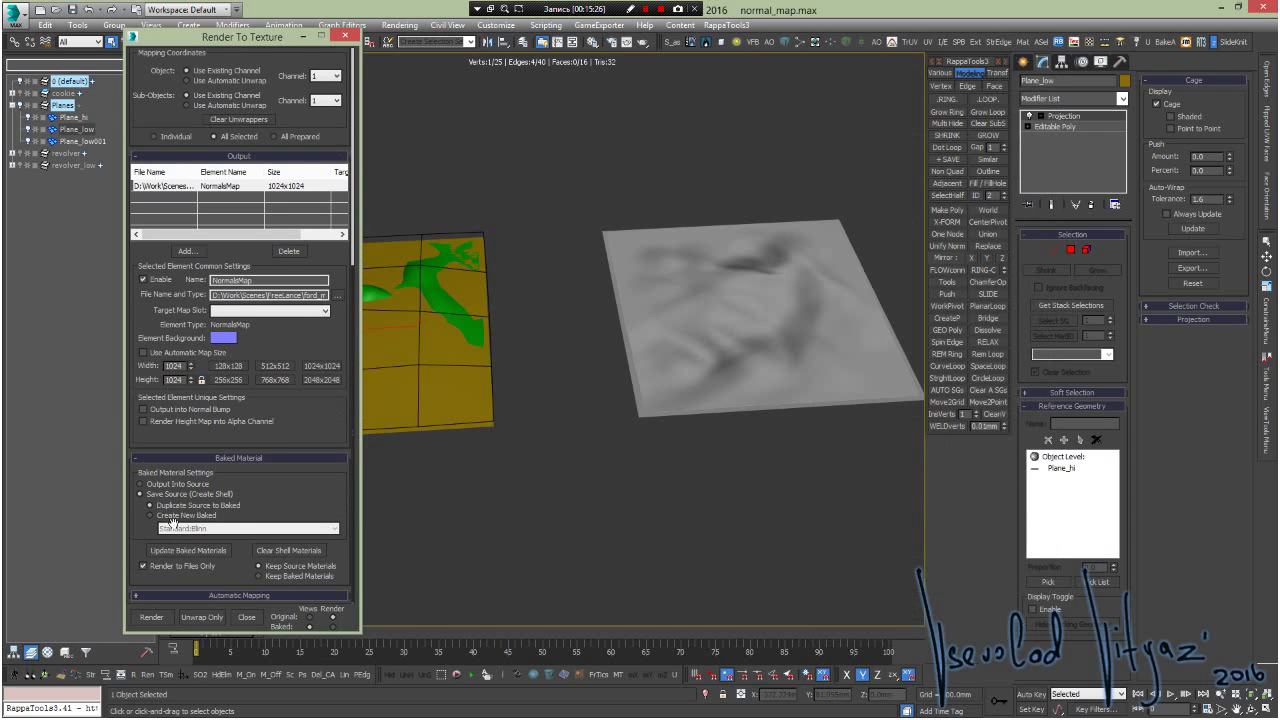
pyautogui.click(168, 619)
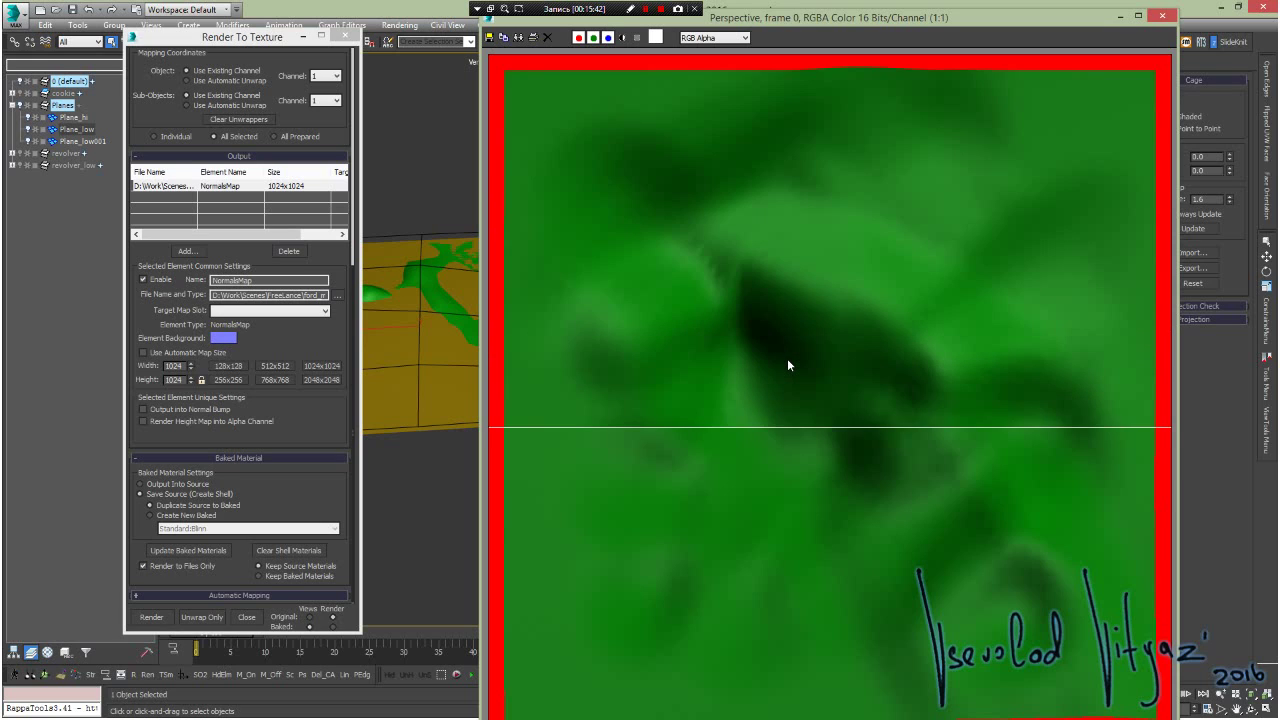
# - Close the baked normal map preview and orbit the Perspective view to inspect both planes
pyautogui.click(645, 10)
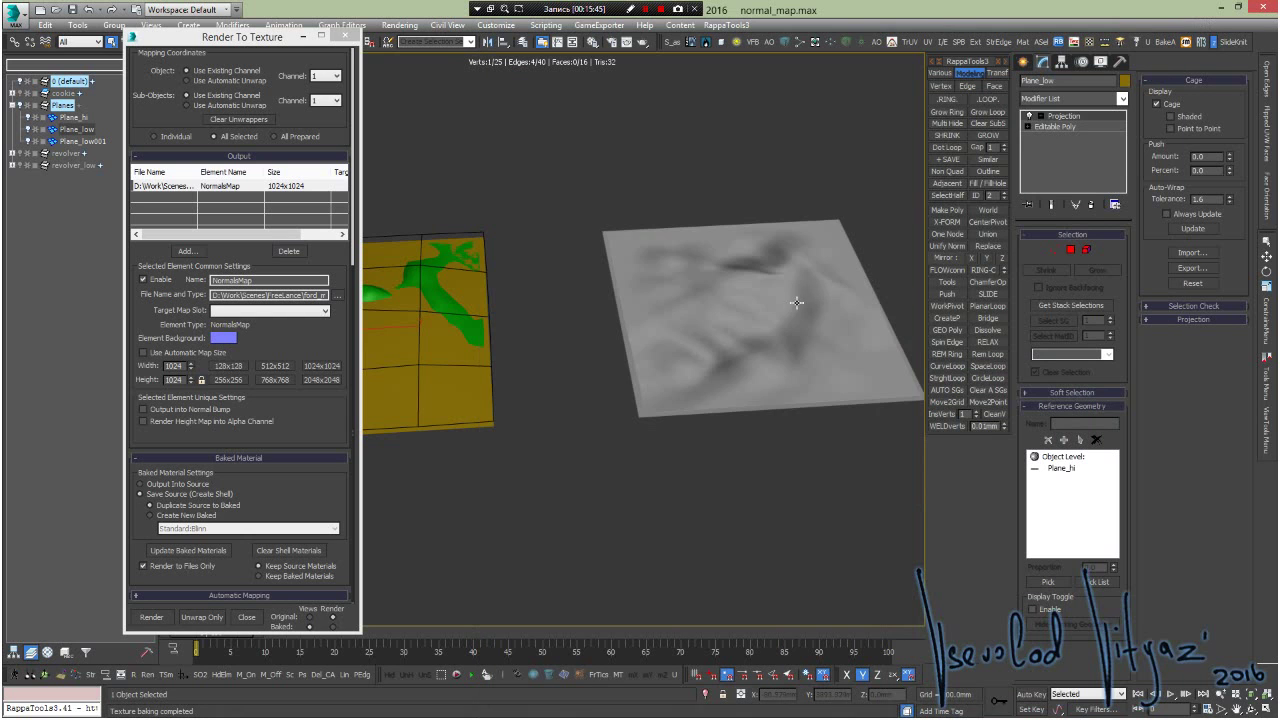
pyautogui.moveTo(797, 303)
pyautogui.keyDown('alt'); pyautogui.mouseDown(button='middle')
pyautogui.moveTo(725, 263)
pyautogui.moveTo(723, 380)
pyautogui.moveTo(734, 268)
pyautogui.moveTo(804, 339)
pyautogui.mouseUp(button='middle'); pyautogui.keyUp('alt')
pyautogui.scroll(3, 722, 332)
pyautogui.keyDown('alt'); pyautogui.moveTo(593, 328); pyautogui.dragTo(613, 315, button='middle'); pyautogui.keyUp('alt')
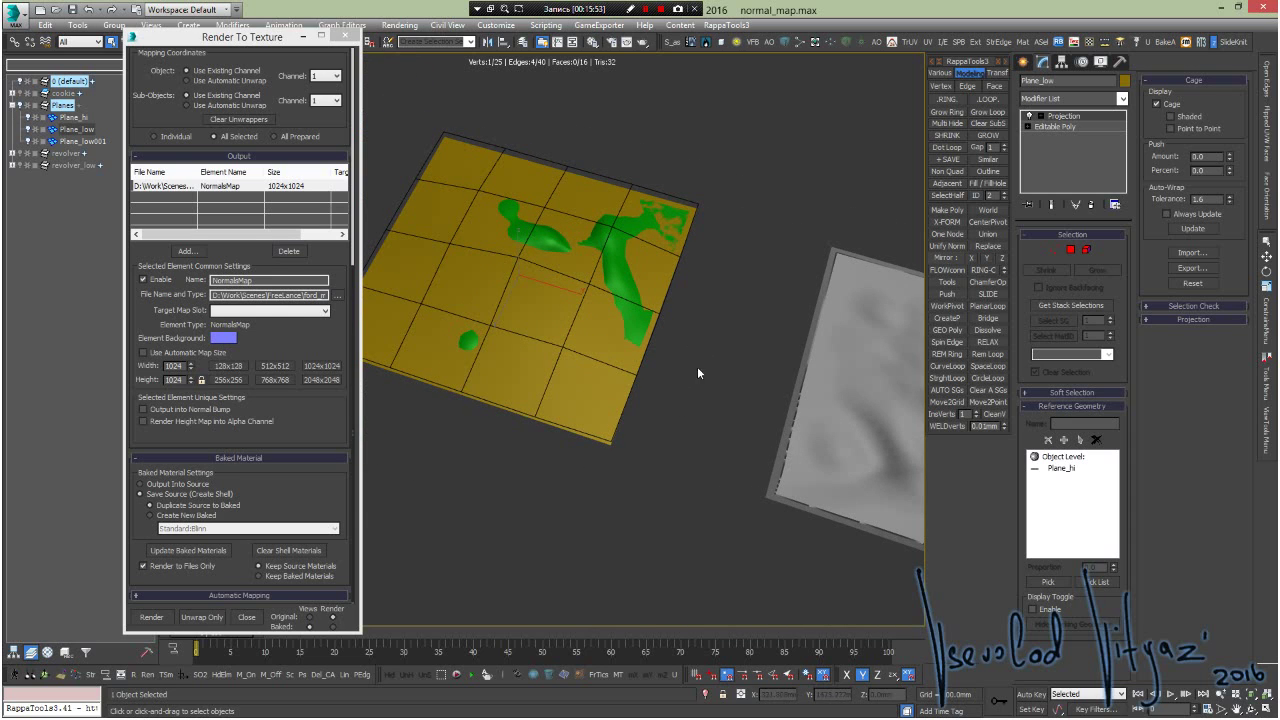
pyautogui.moveTo(697, 366)
pyautogui.keyDown('alt'); pyautogui.mouseDown(button='middle')
pyautogui.moveTo(690, 375)
pyautogui.moveTo(737, 326)
pyautogui.moveTo(714, 334)
pyautogui.moveTo(771, 349)
pyautogui.moveTo(674, 357)
pyautogui.moveTo(757, 405)
pyautogui.mouseUp(button='middle'); pyautogui.keyUp('alt')
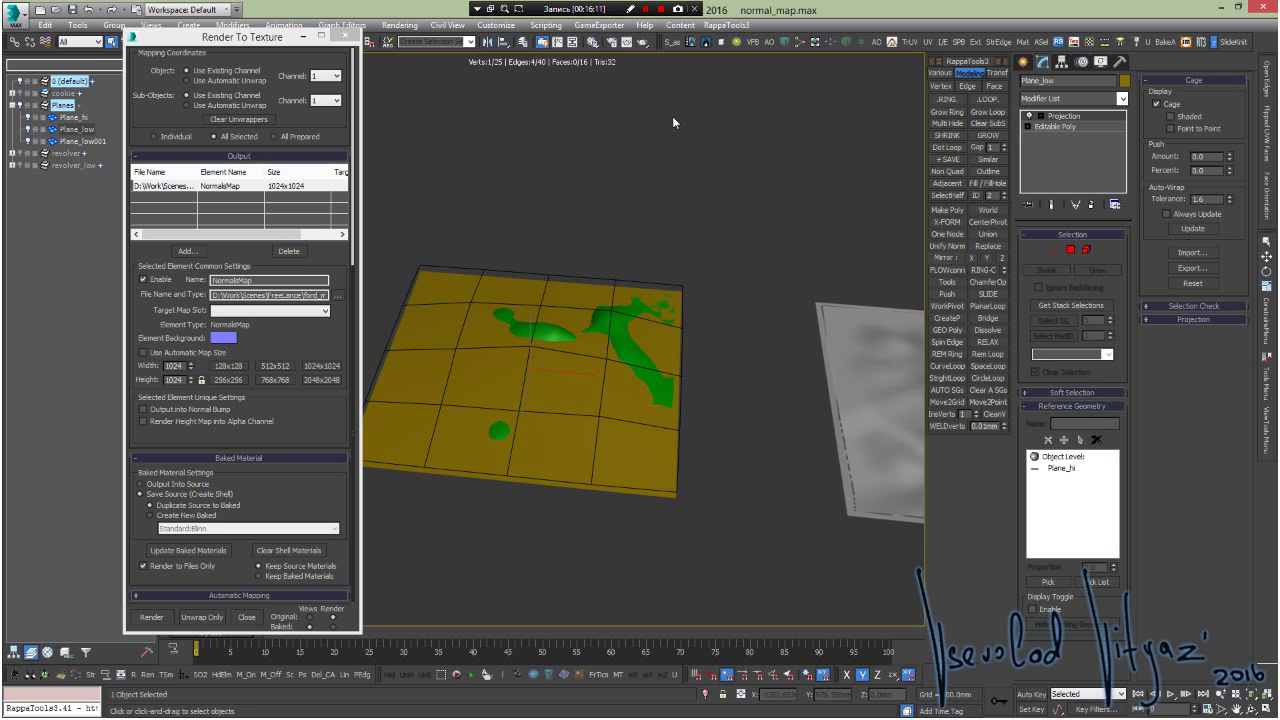
pyautogui.moveTo(718, 272)
pyautogui.keyDown('alt'); pyautogui.mouseDown(button='middle')
pyautogui.moveTo(694, 206)
pyautogui.moveTo(750, 224)
pyautogui.mouseUp(button='middle'); pyautogui.keyUp('alt')
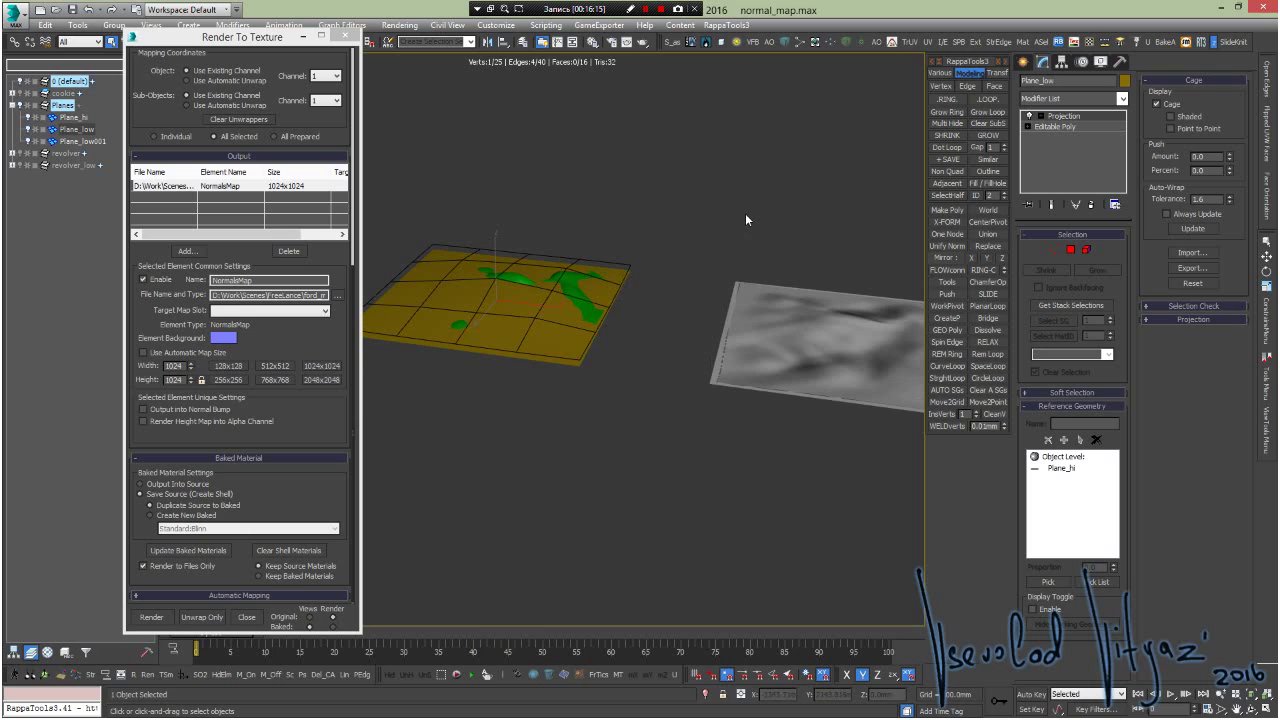
pyautogui.moveTo(746, 219)
pyautogui.keyDown('alt'); pyautogui.mouseDown(button='middle')
pyautogui.moveTo(656, 278)
pyautogui.moveTo(659, 291)
pyautogui.mouseUp(button='middle'); pyautogui.keyUp('alt')
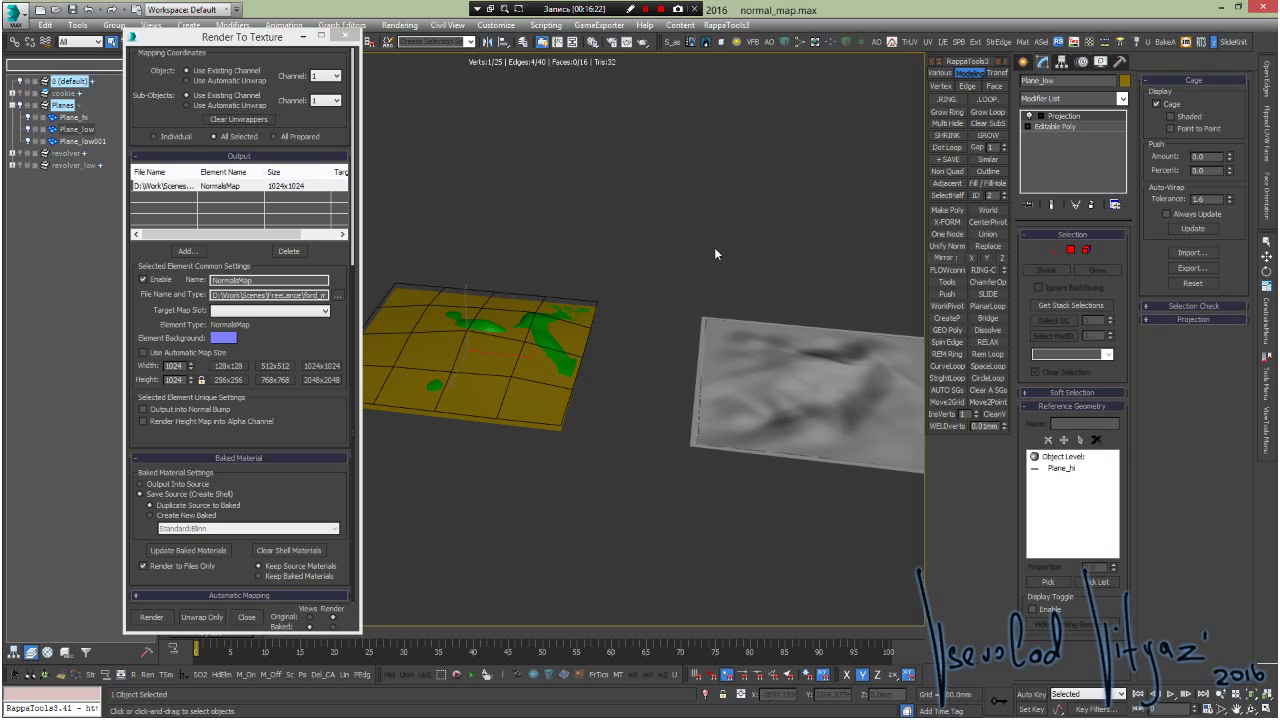